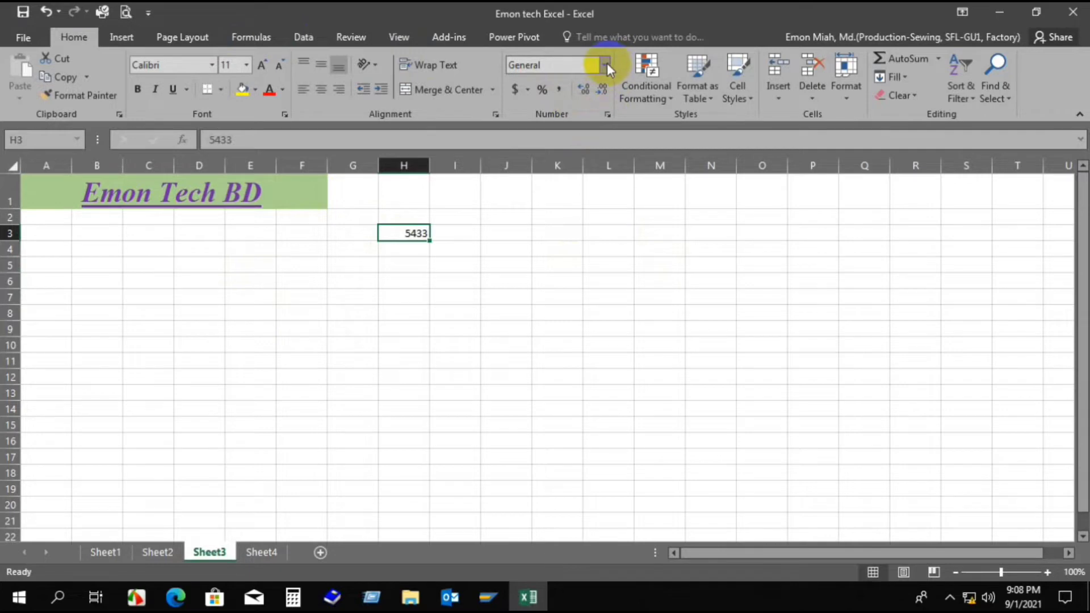
- Format cell H3 as a date using the 14-Mar-12 type
click(606, 65)
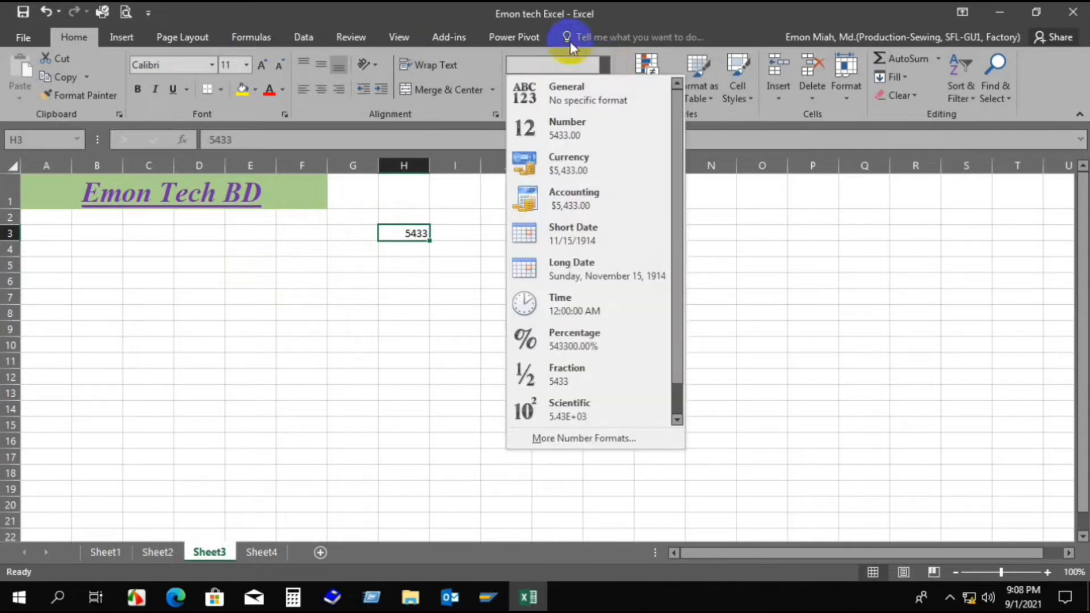
click(561, 438)
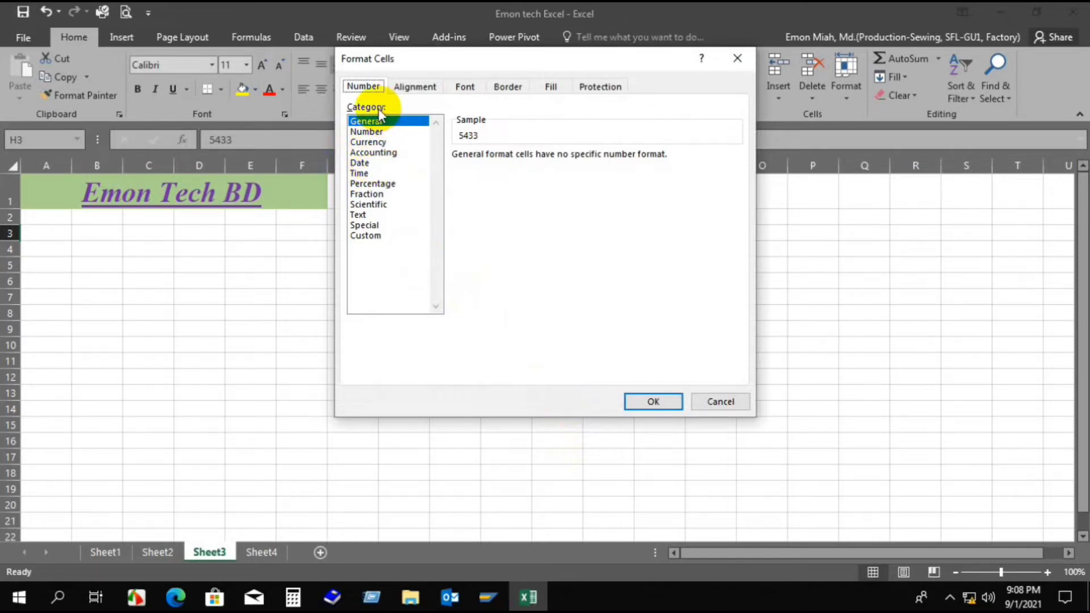
click(363, 164)
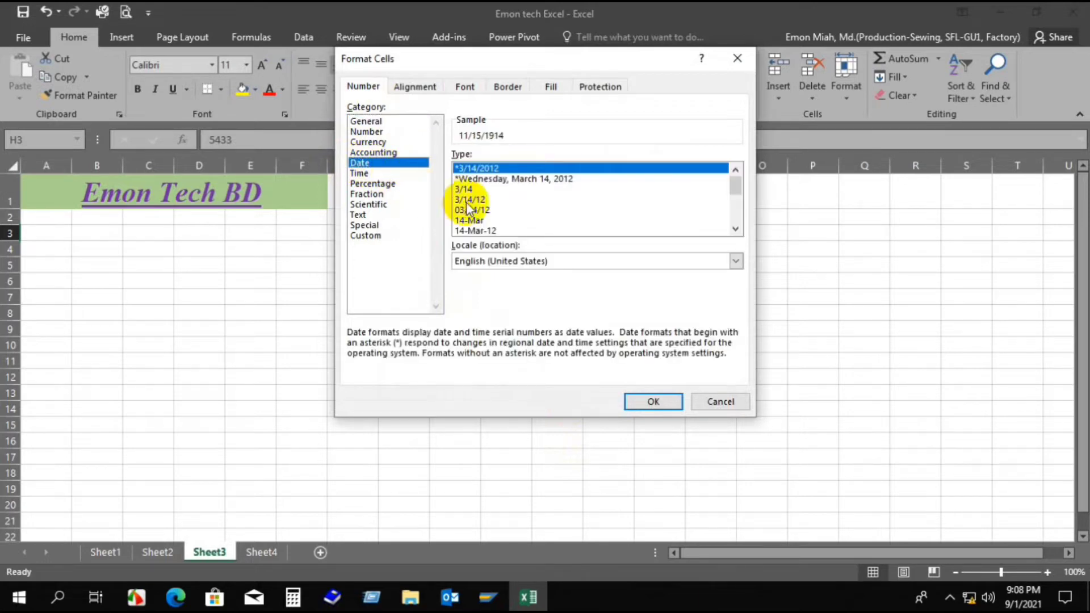
click(478, 231)
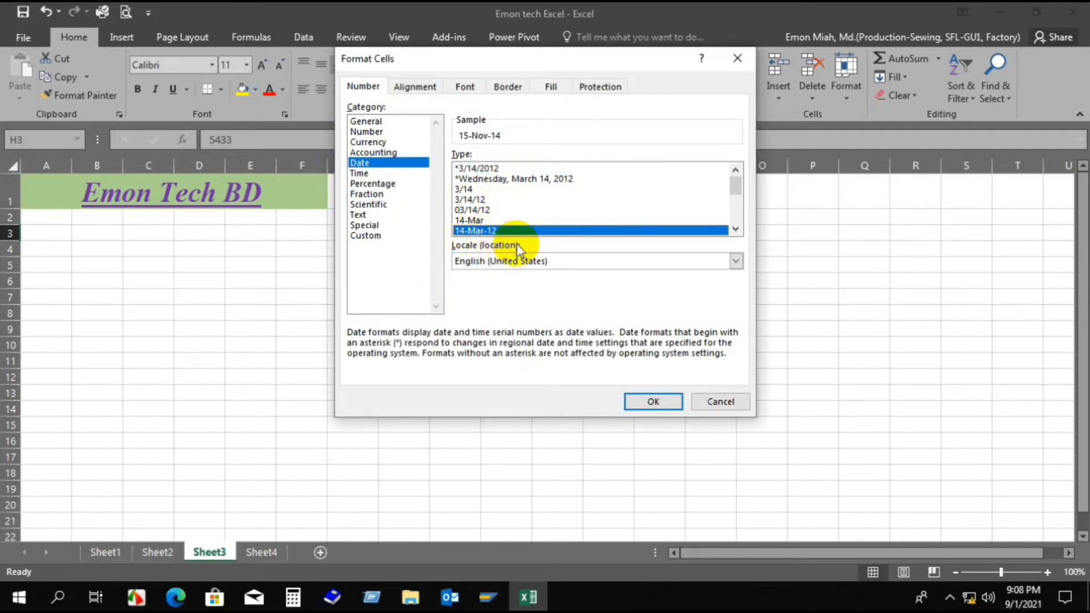
click(652, 402)
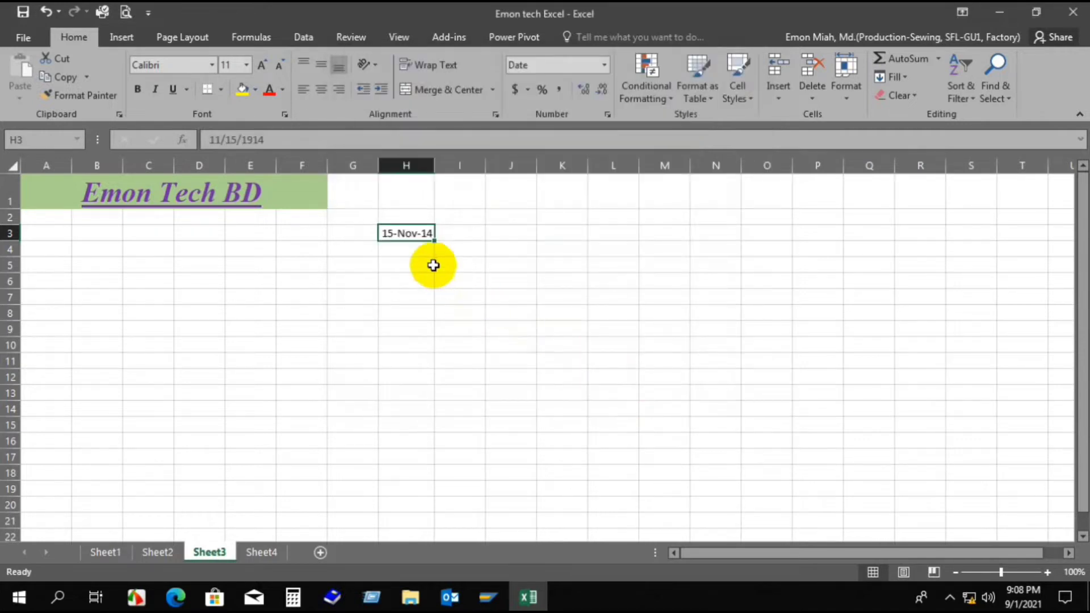
click(423, 264)
click(406, 233)
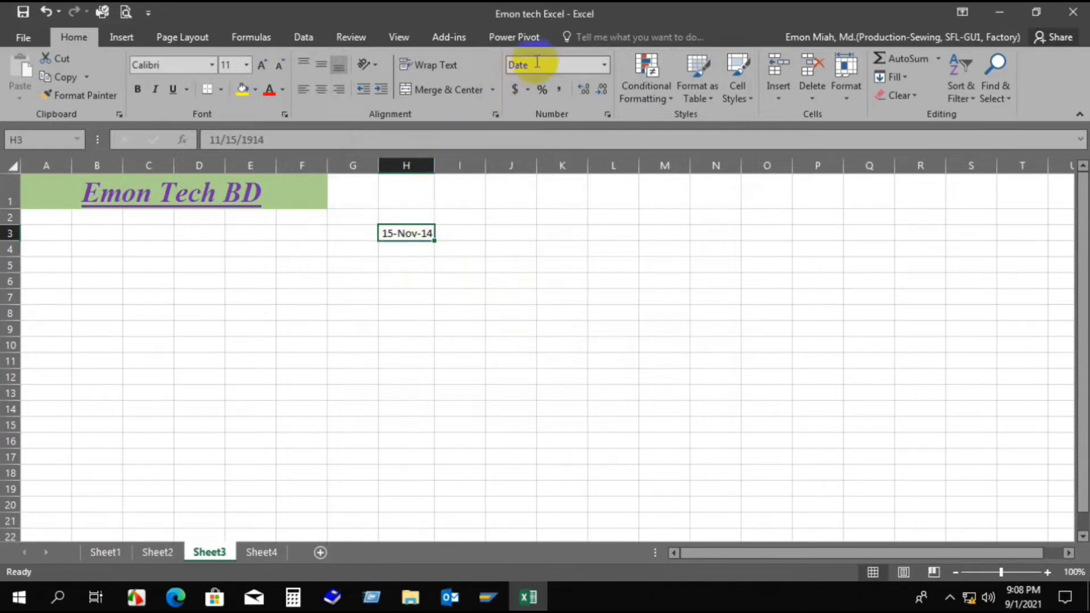
click(459, 234)
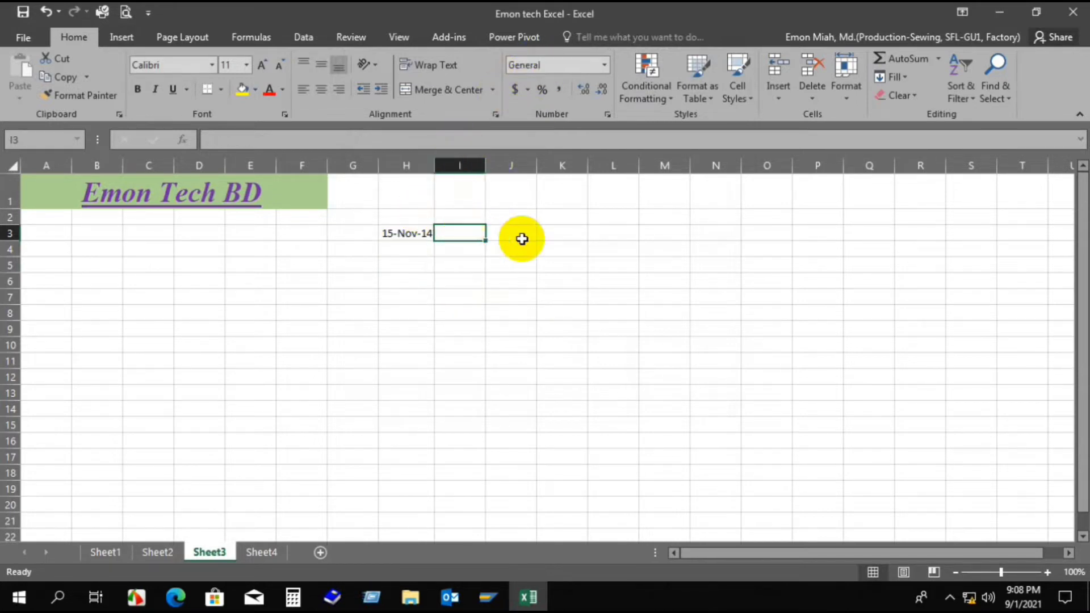
- Replace the content of the date-formatted cell H3 with 9/6
click(404, 235)
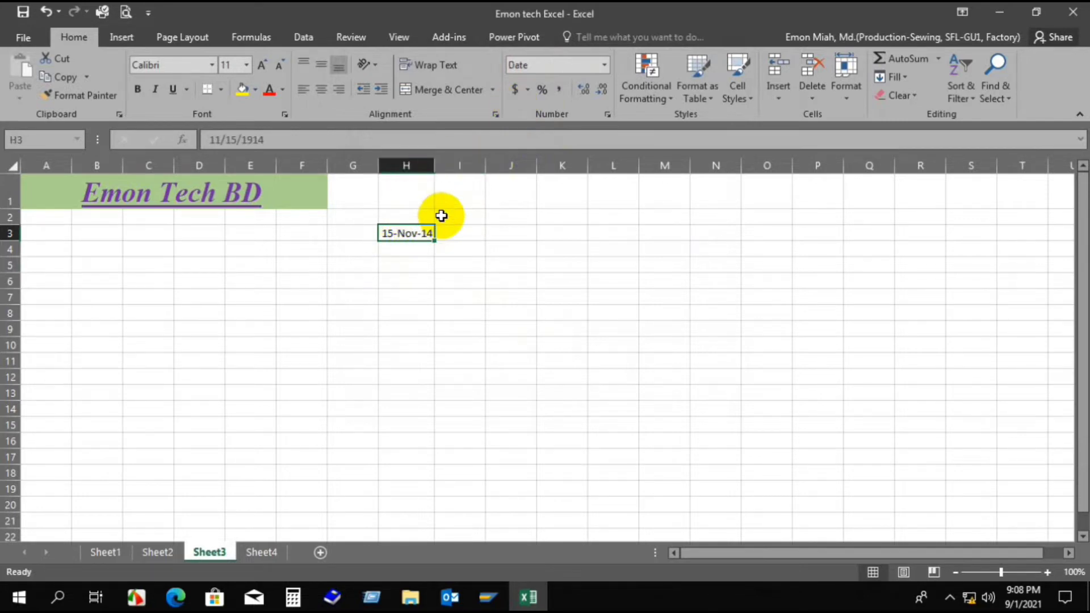
key(Delete)
text(9/6)
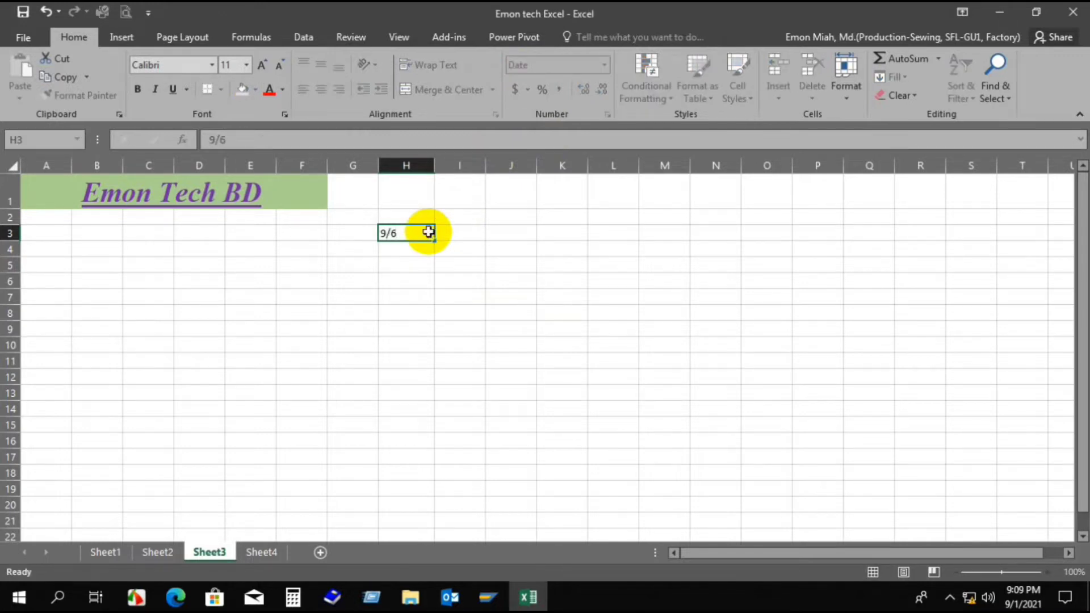
key(Return)
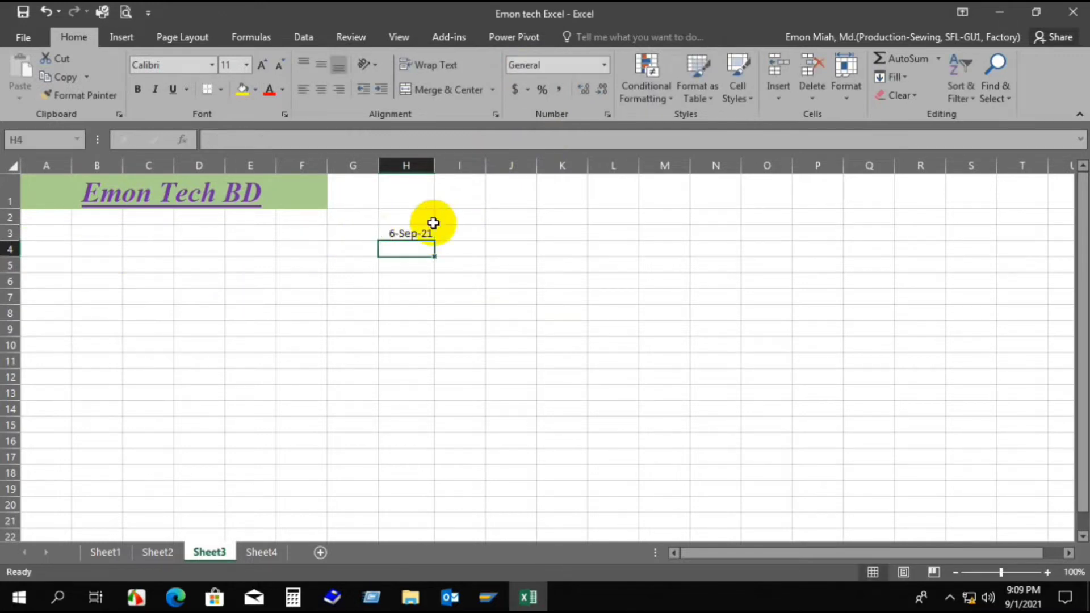
click(418, 231)
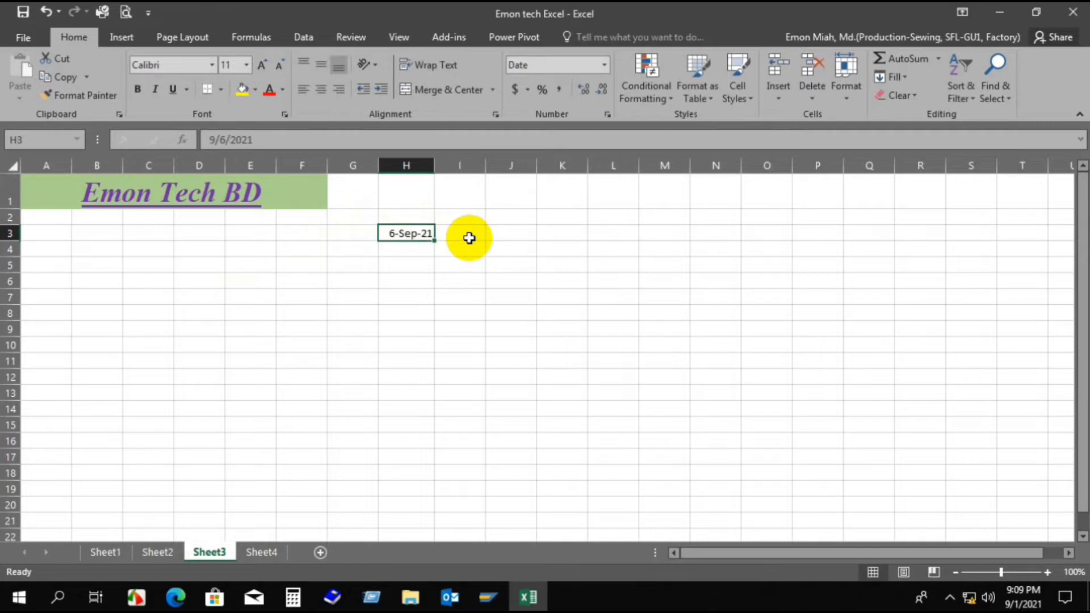
- Format the empty cell I3 as a time using the 1:30:55 PM type
click(468, 237)
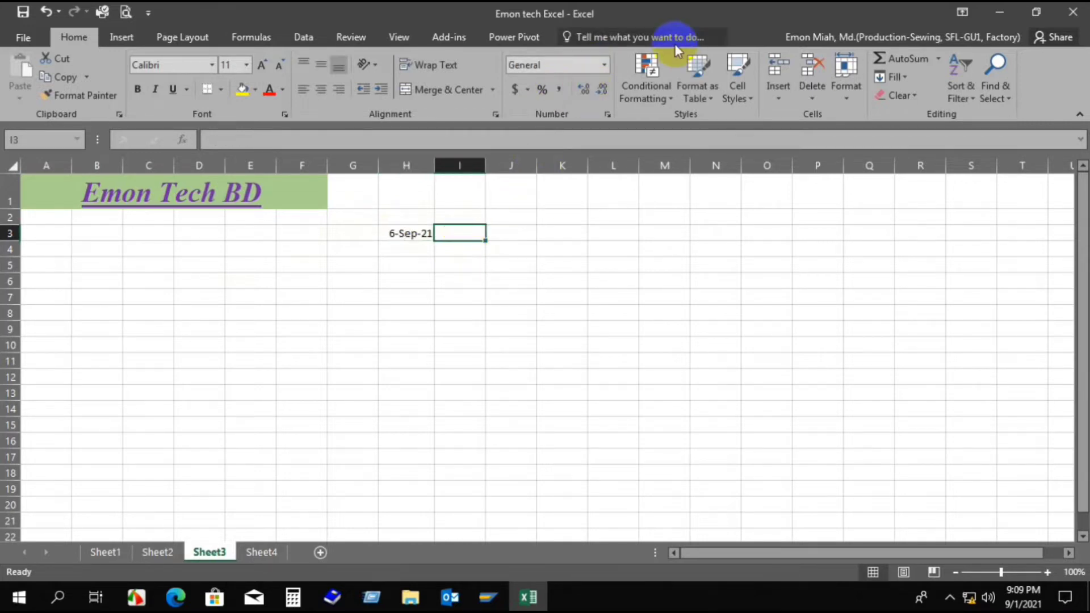
click(605, 65)
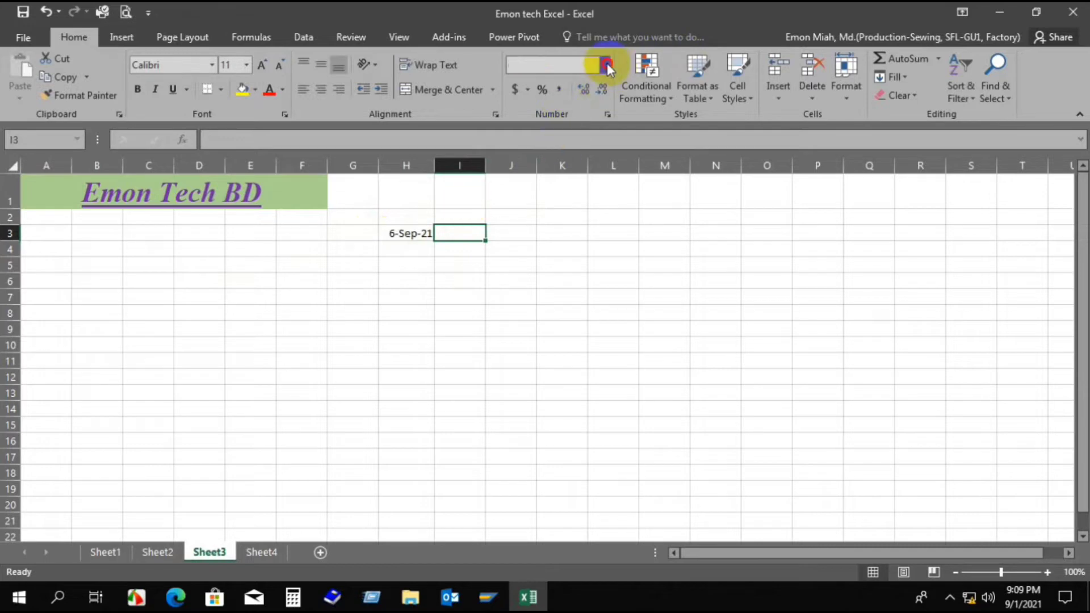
click(554, 437)
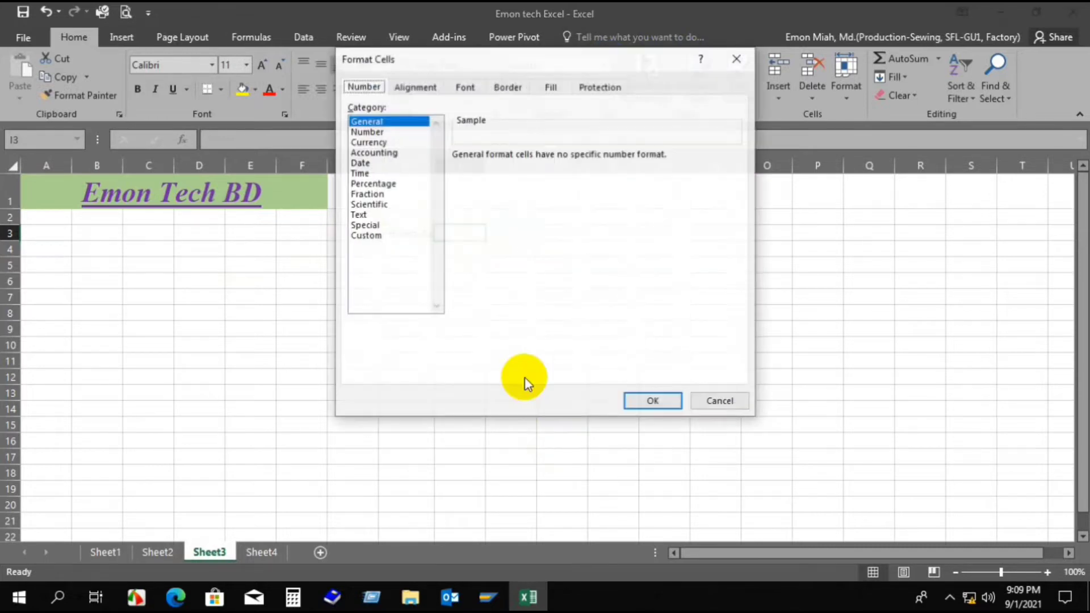
click(365, 174)
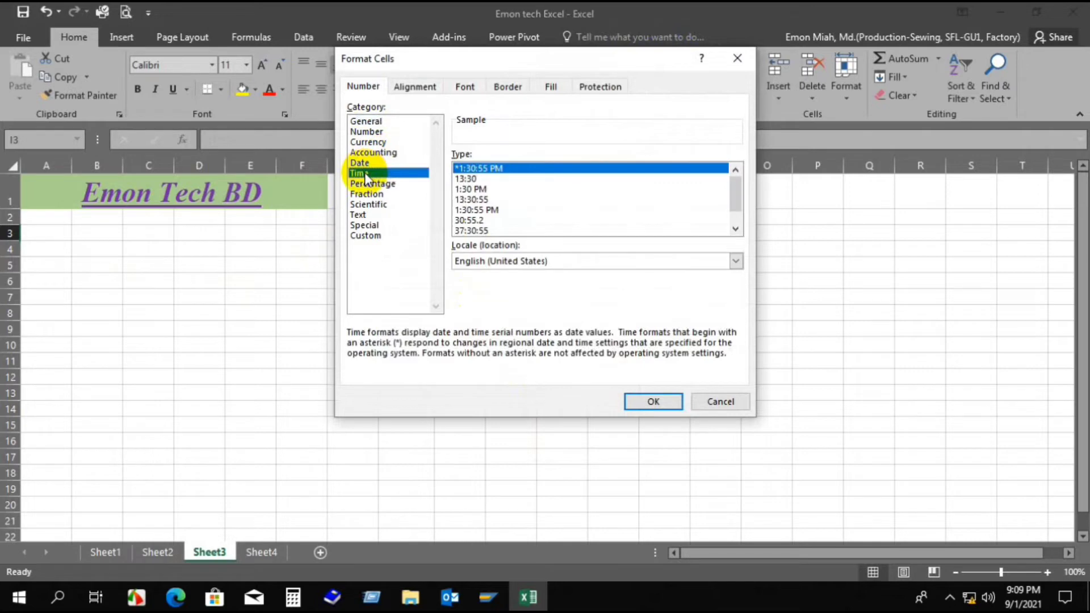
click(477, 210)
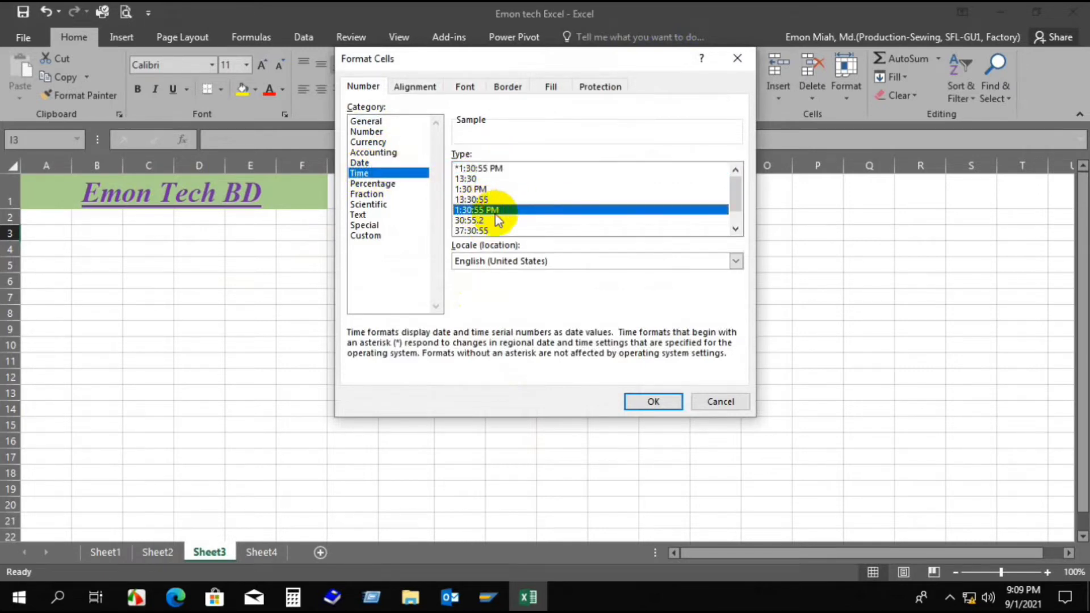
click(651, 401)
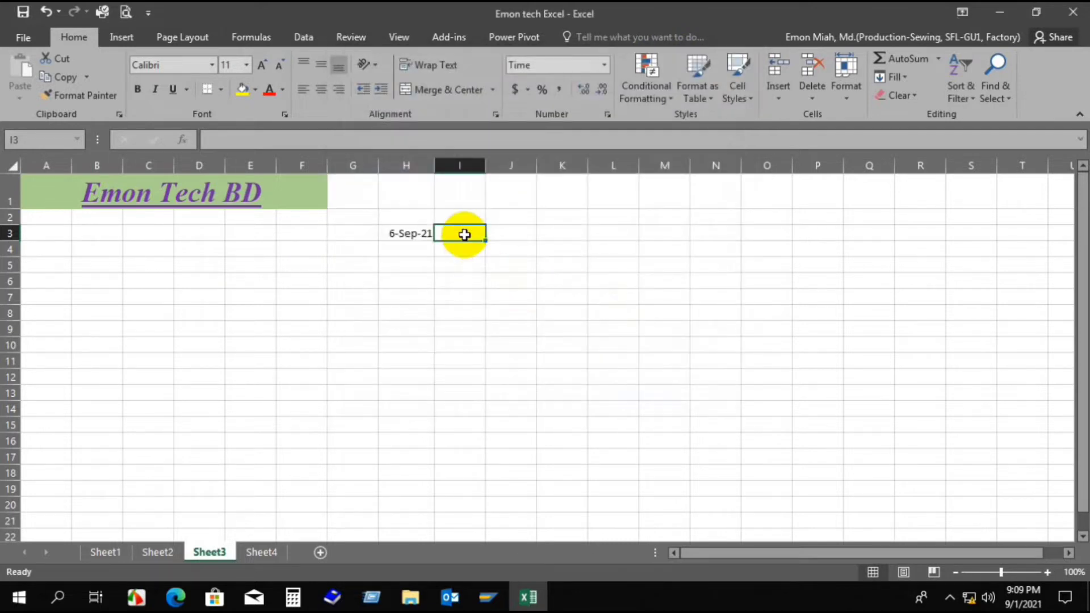
- Try several test numbers, including 5 and 89, in the time-formatted cell I3
text(5)
key(Return)
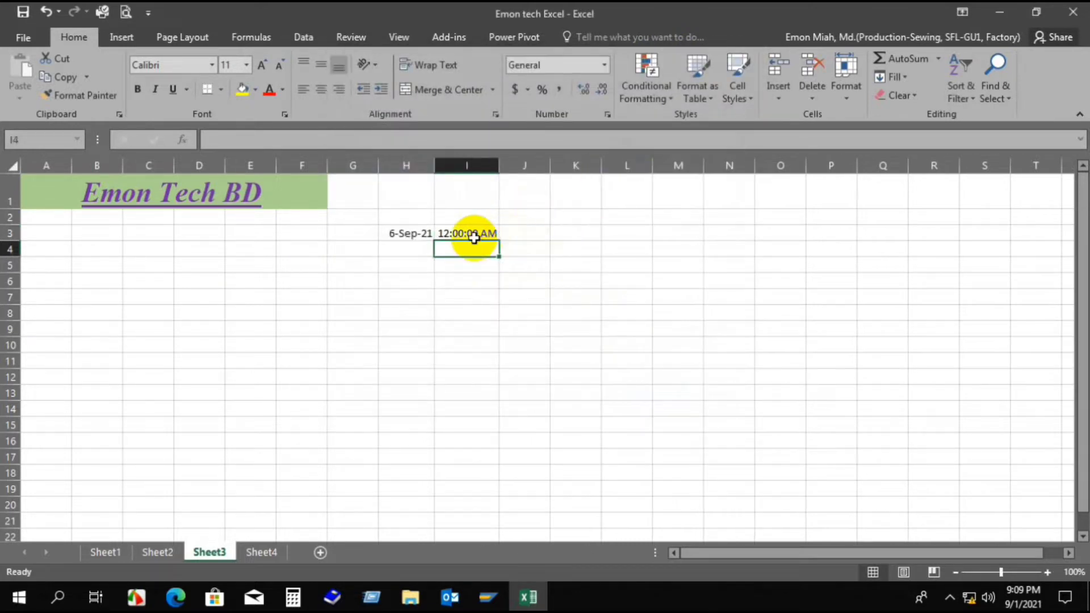
click(473, 237)
text(89)
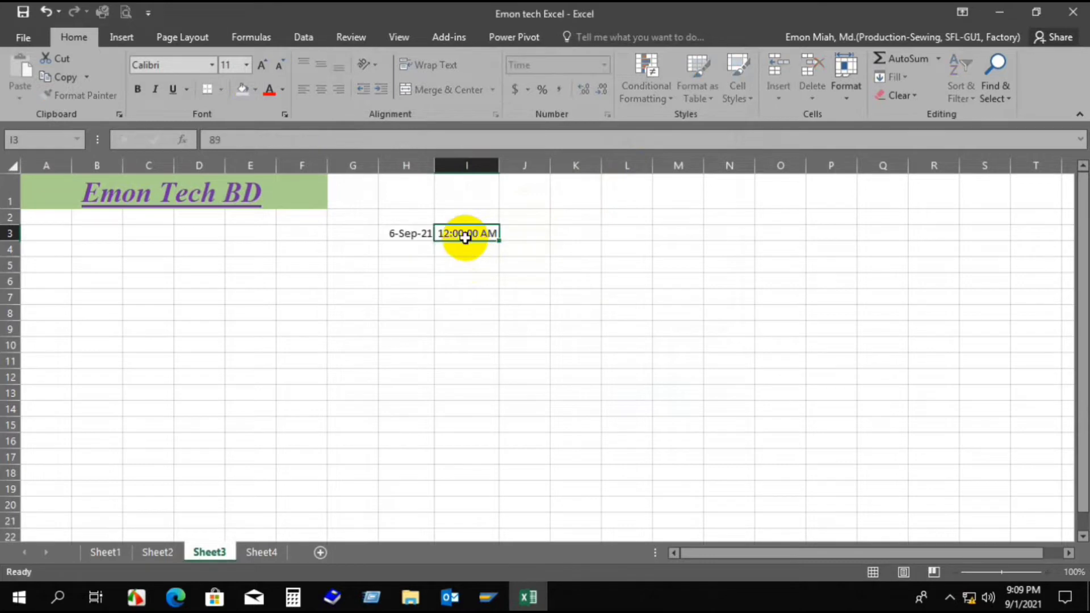
key(Return)
click(460, 234)
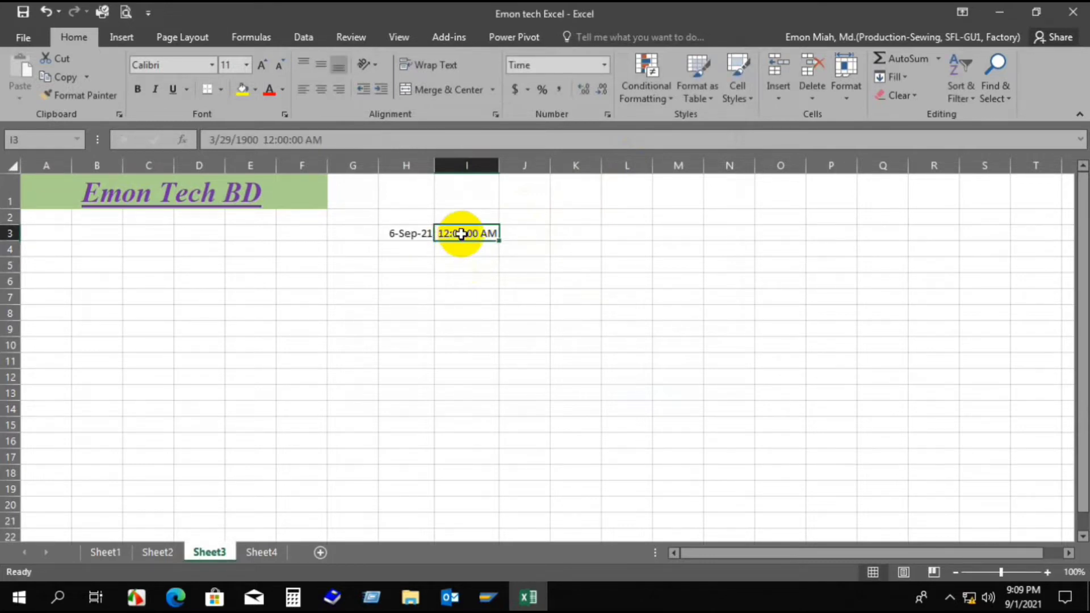
text(9)
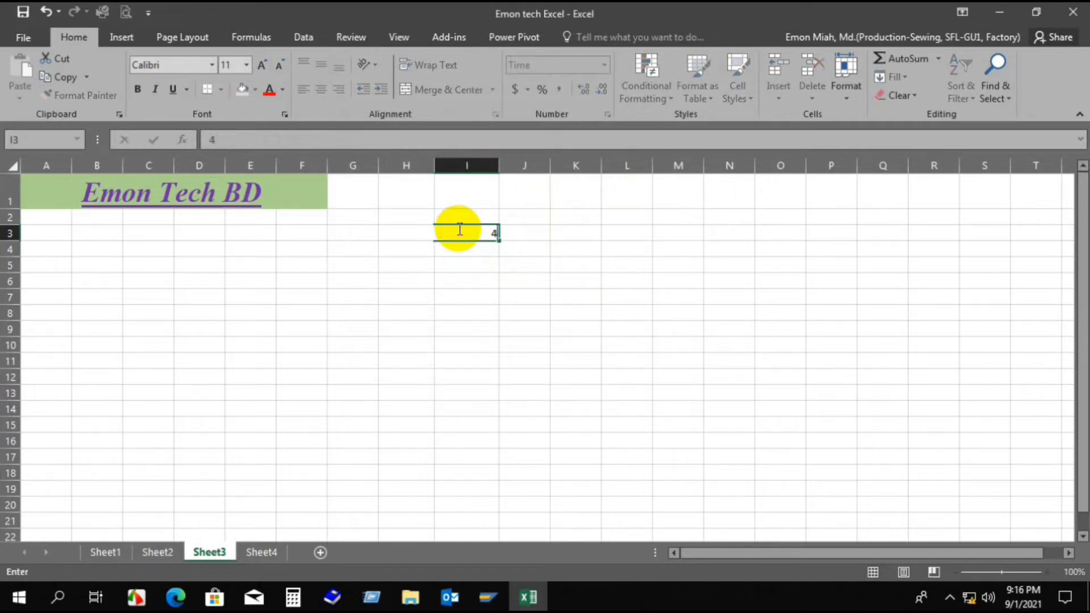
key(Return)
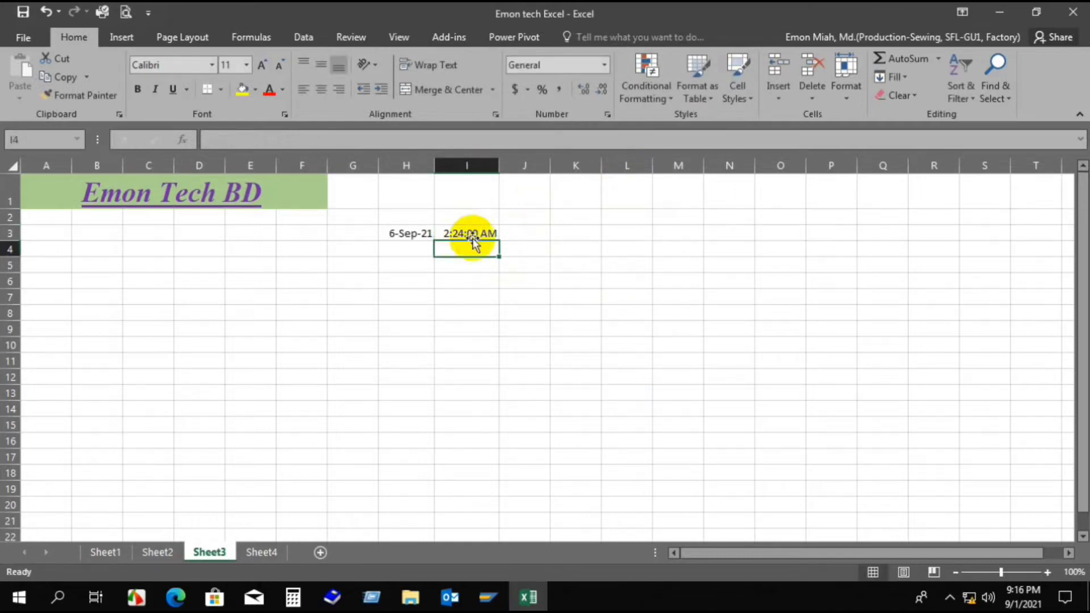
- Enter 2.4 in the time-formatted cell I3
click(469, 236)
text(2.4)
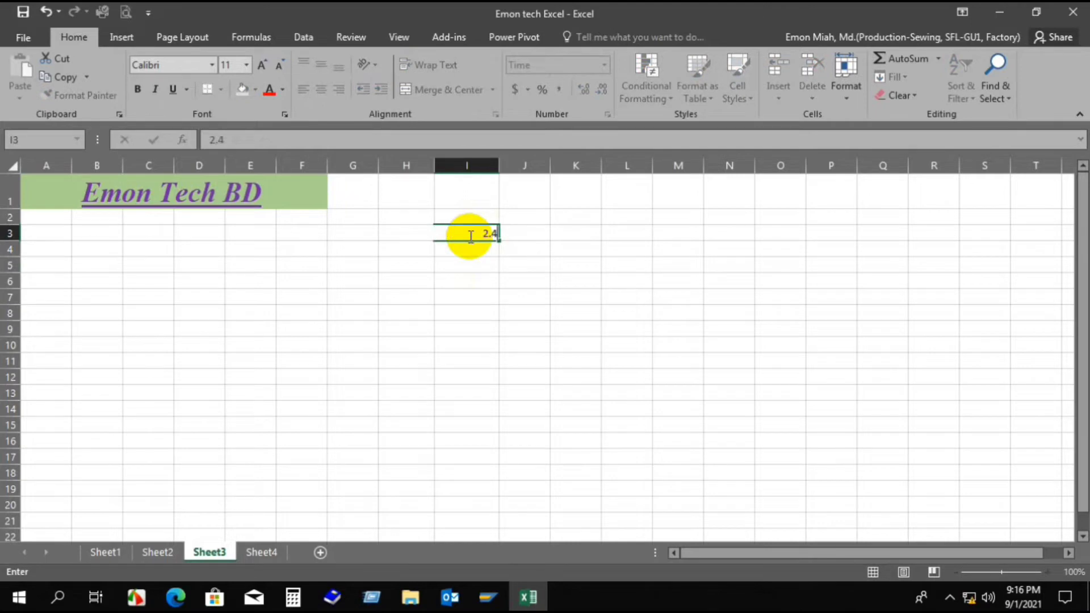
key(Return)
click(466, 234)
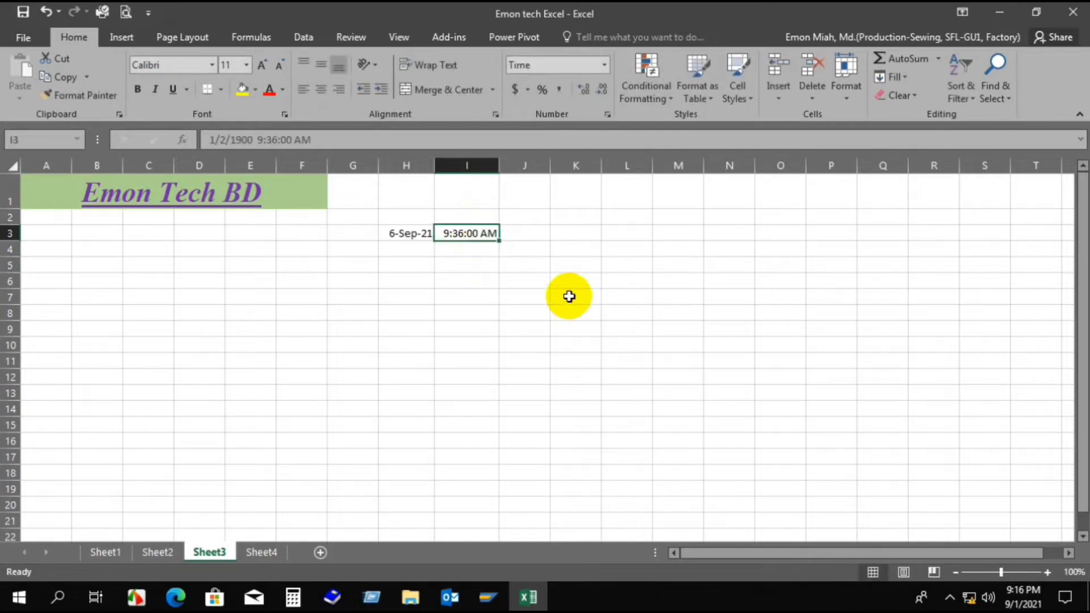
- Enter the number 100 in cell J3, beside the time value
key(Right)
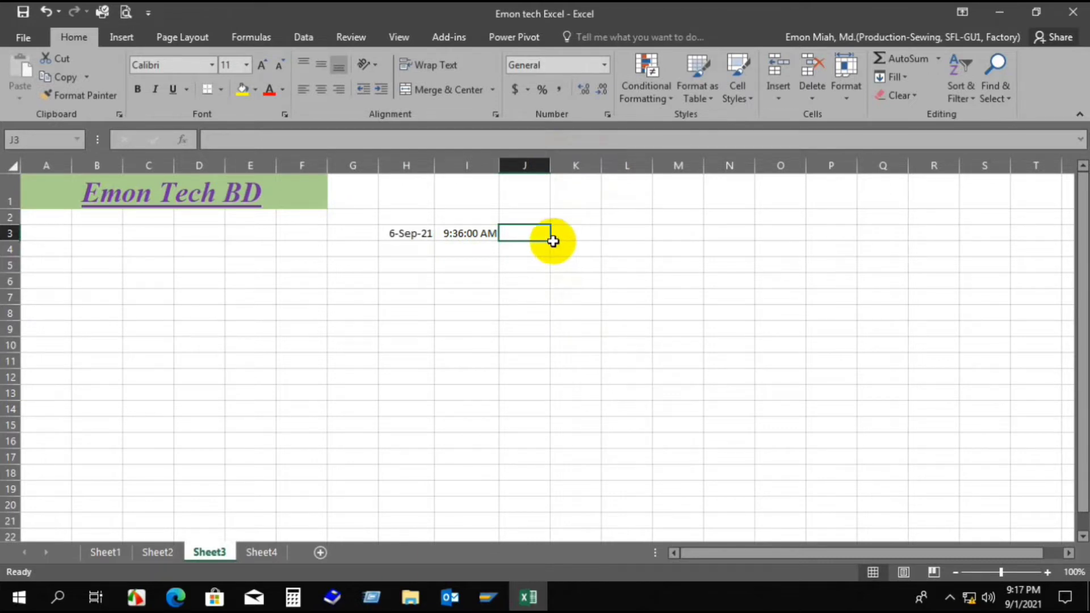
text(1)
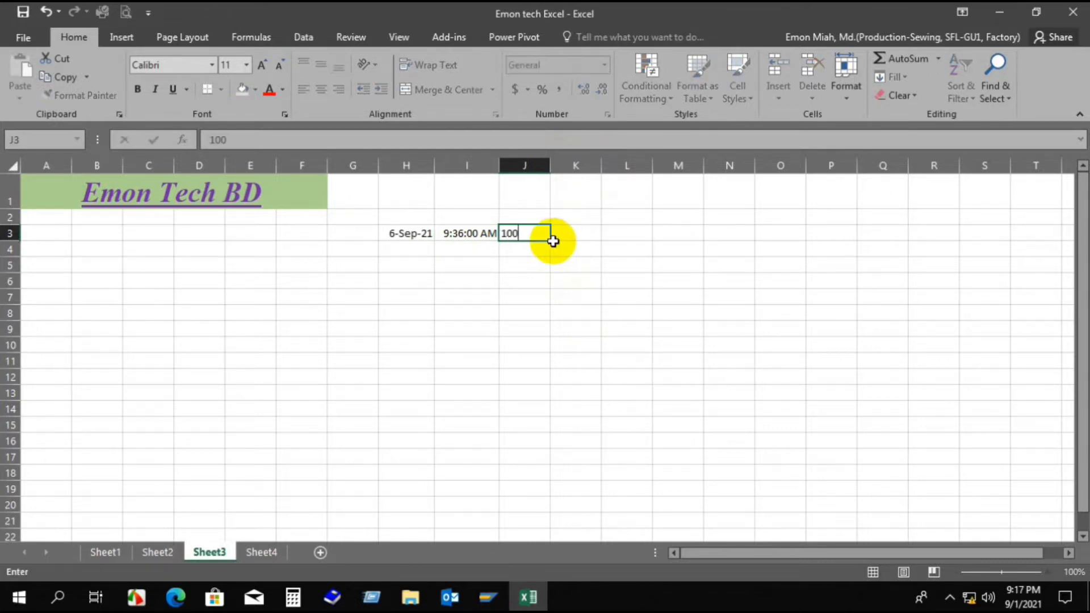
text(00)
key(Return)
click(584, 257)
click(542, 238)
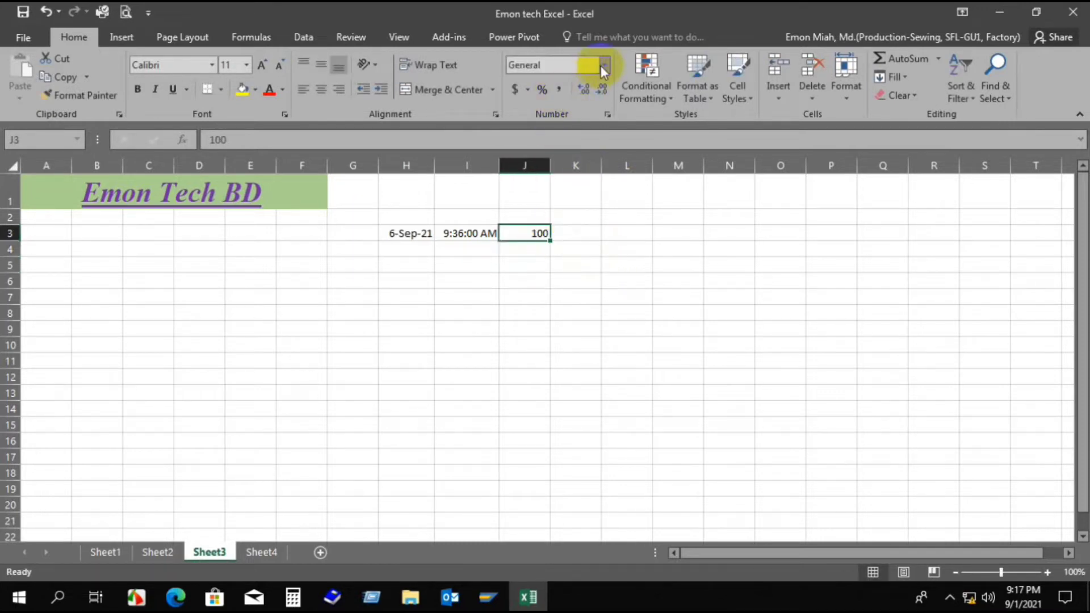
drag(610, 328, 591, 325)
click(537, 232)
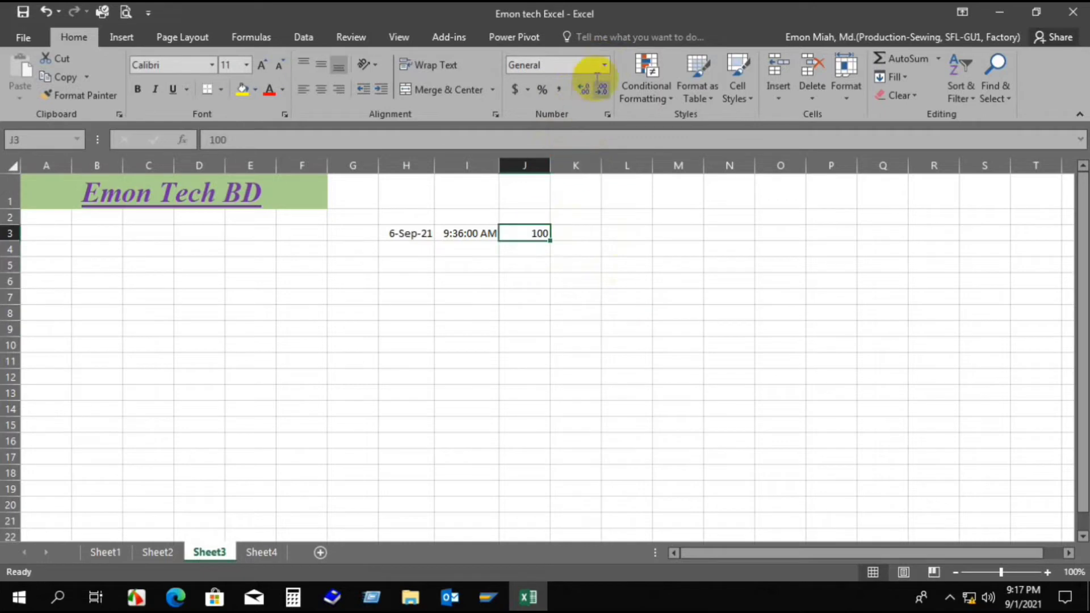
click(579, 295)
click(545, 234)
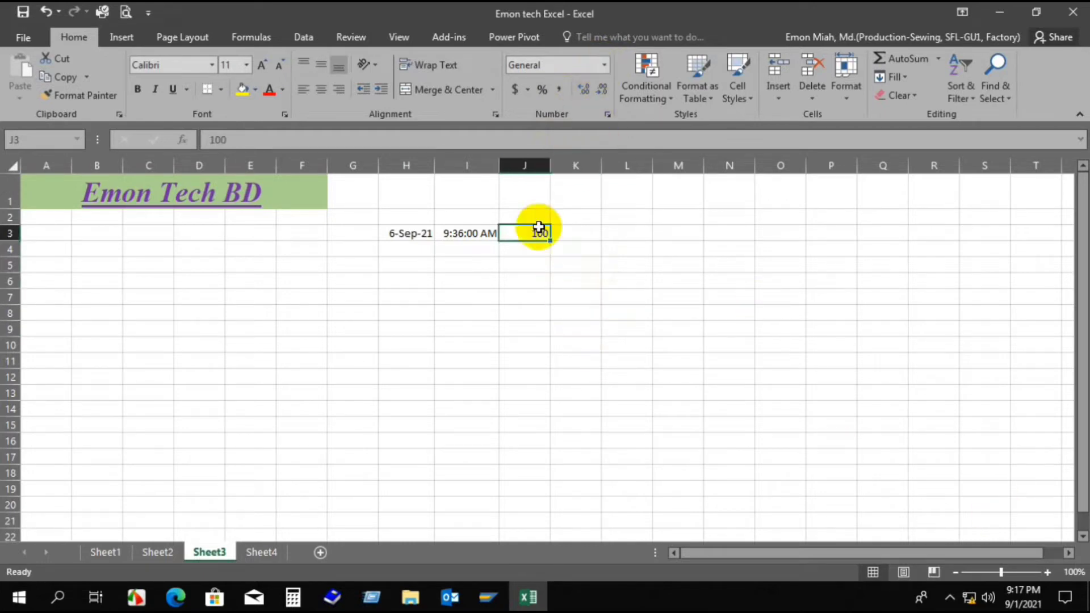
drag(610, 267, 612, 280)
- Format cell J3 as Currency with the $ symbol and 2 decimal places
click(532, 231)
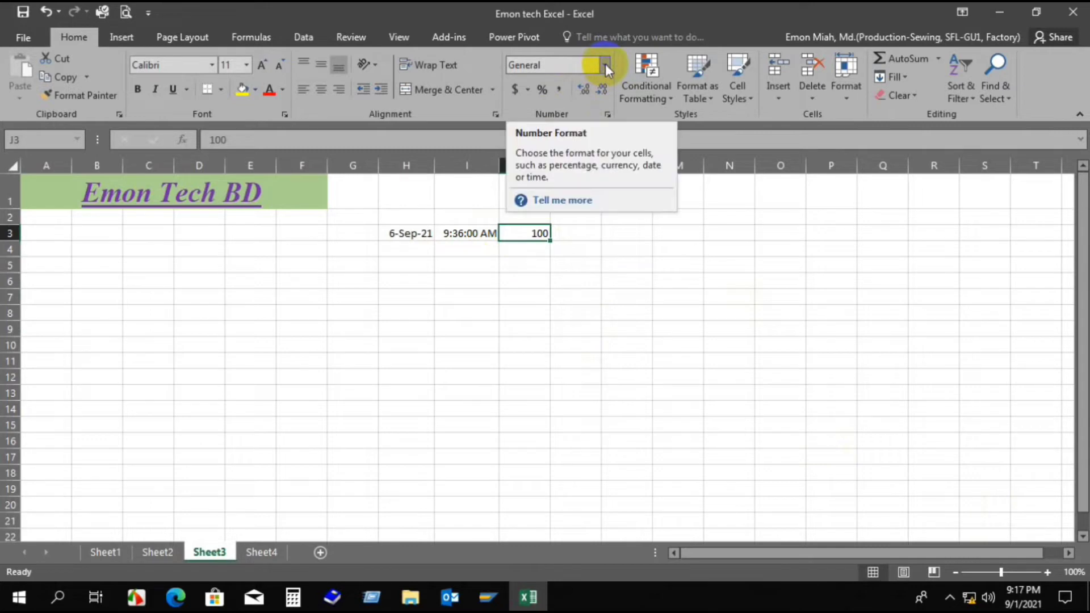
click(605, 64)
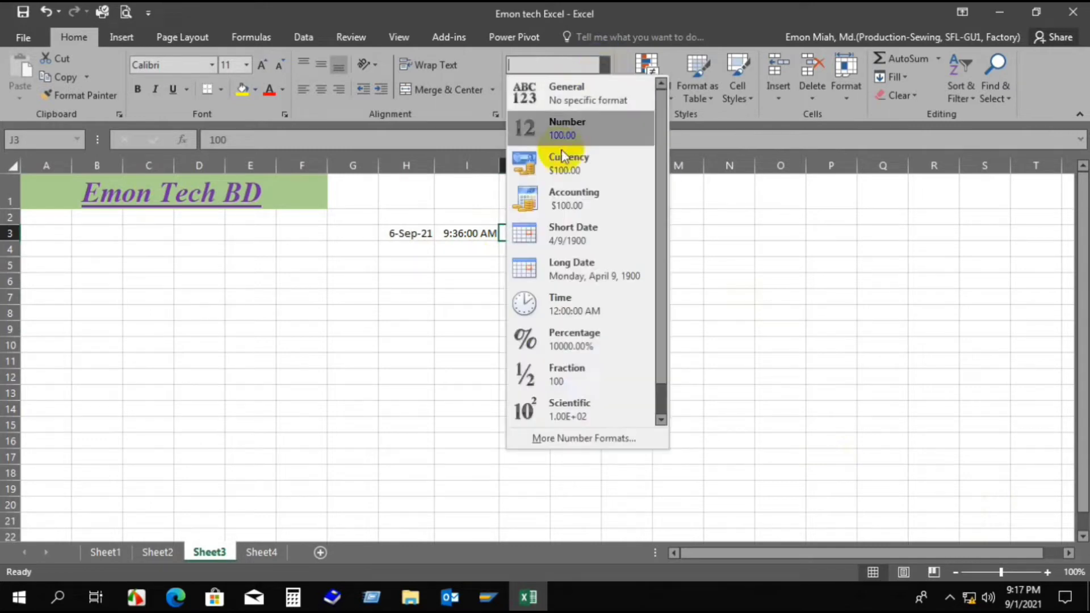
click(582, 438)
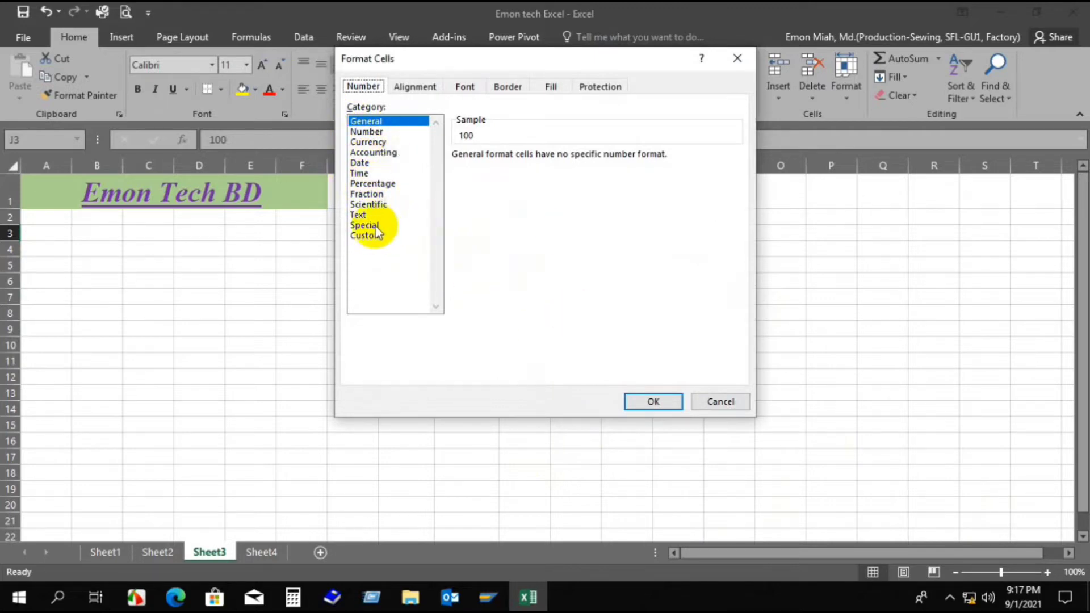
click(378, 143)
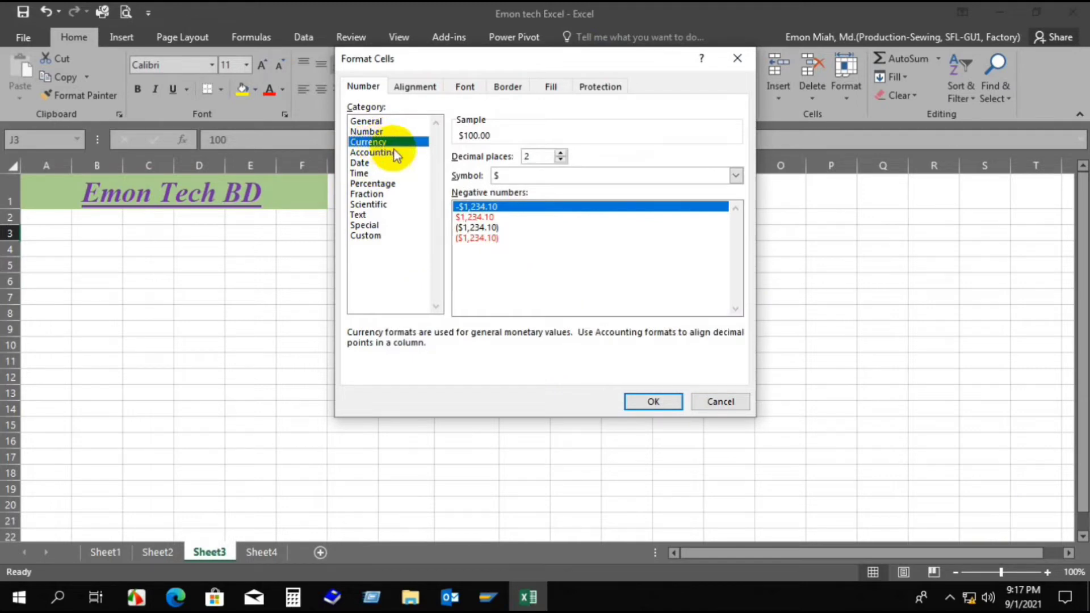
click(653, 401)
click(560, 290)
click(529, 234)
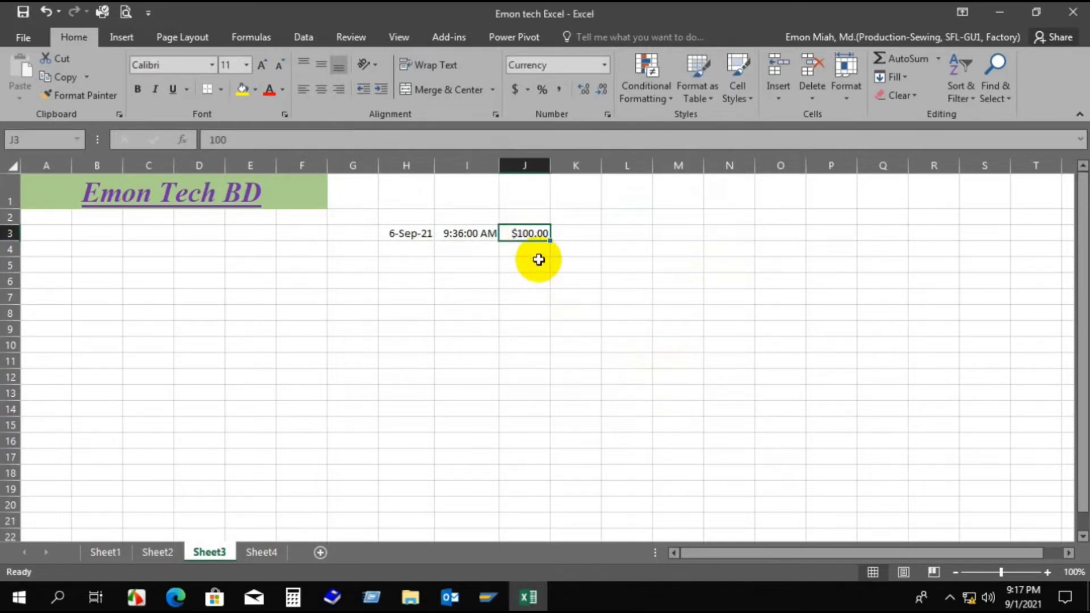
- Change the currency symbol of cell J3 to Bangla (Bangladesh)
click(606, 66)
click(560, 439)
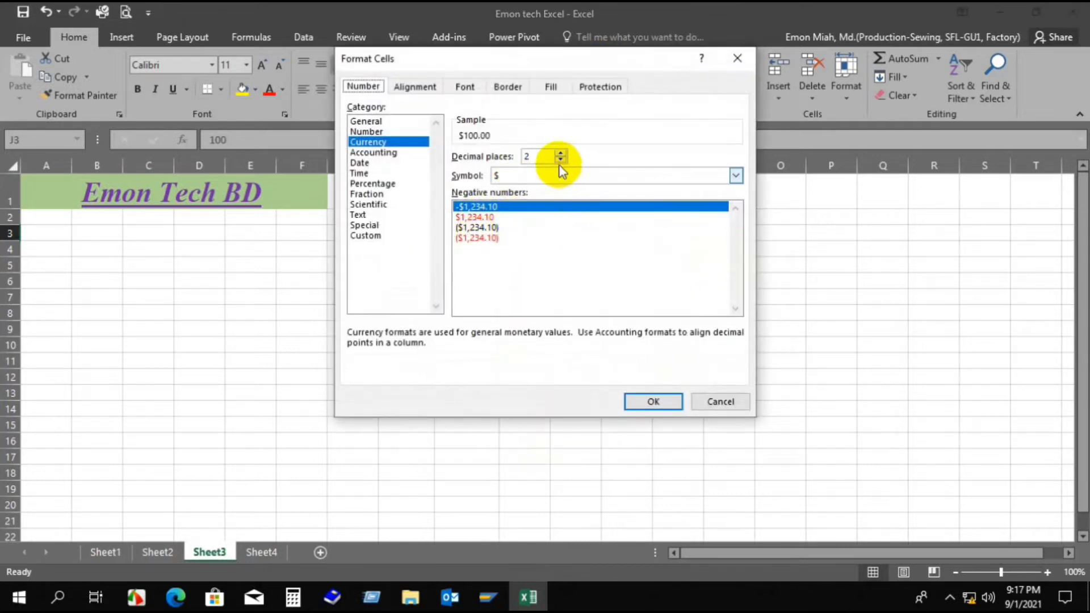
click(736, 175)
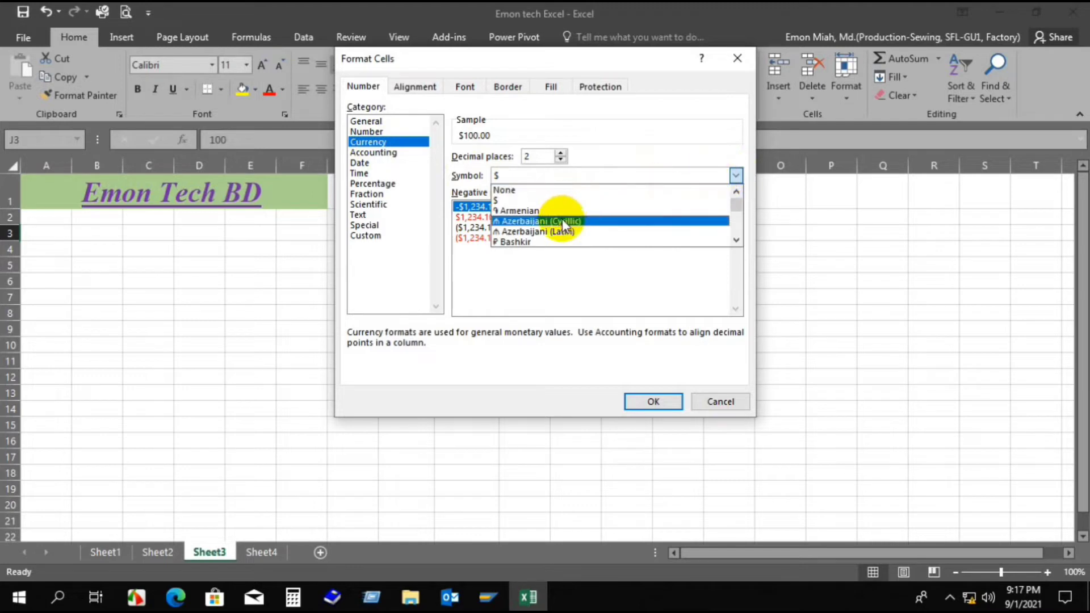
scroll(562, 219, down, 3)
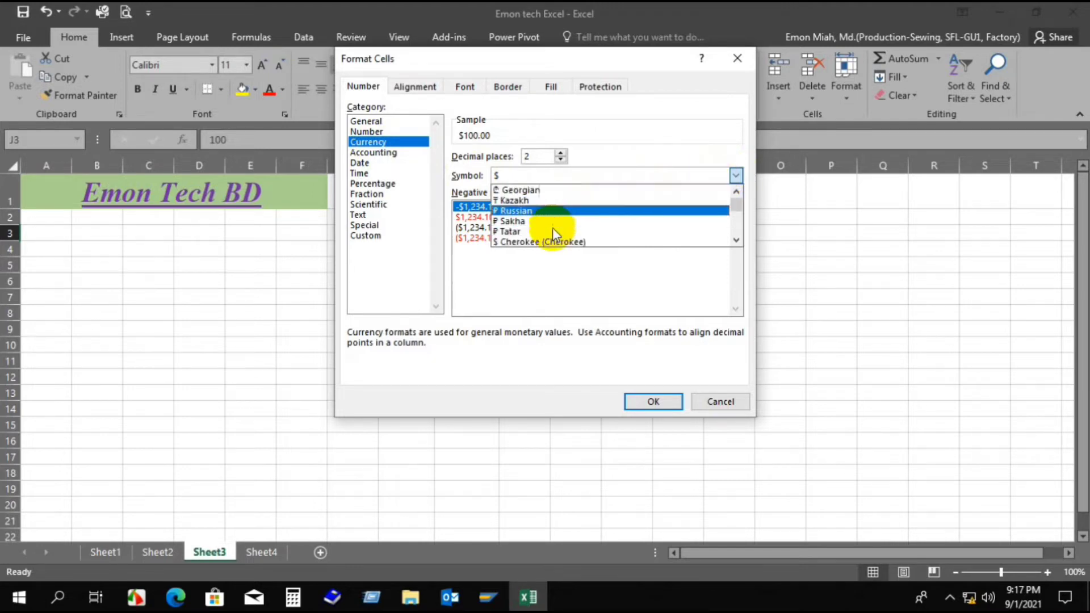
scroll(553, 233, down, 5)
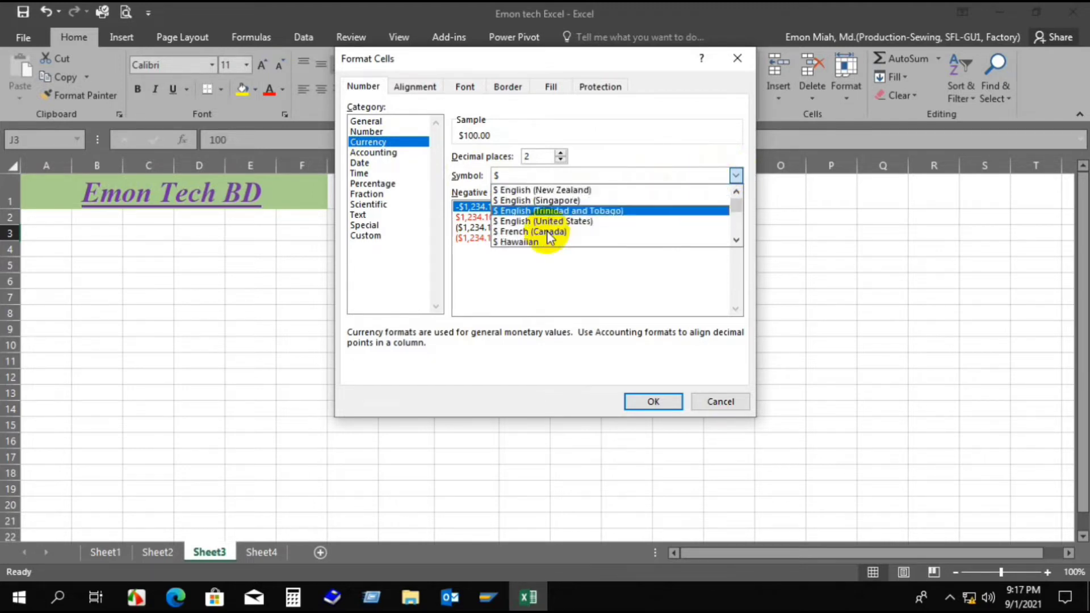
scroll(546, 235, down, 8)
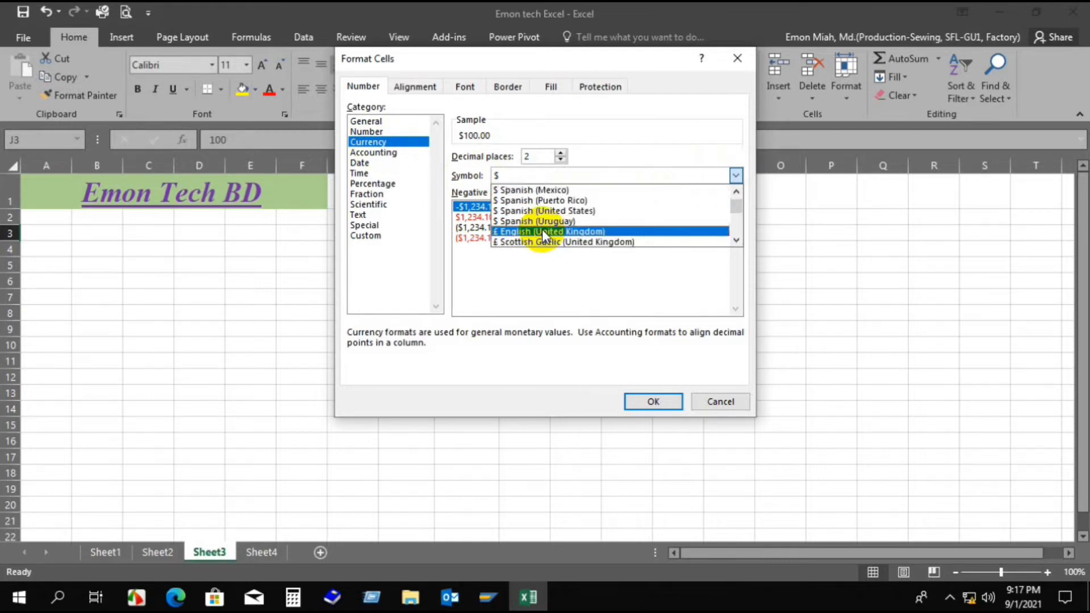
scroll(543, 233, down, 8)
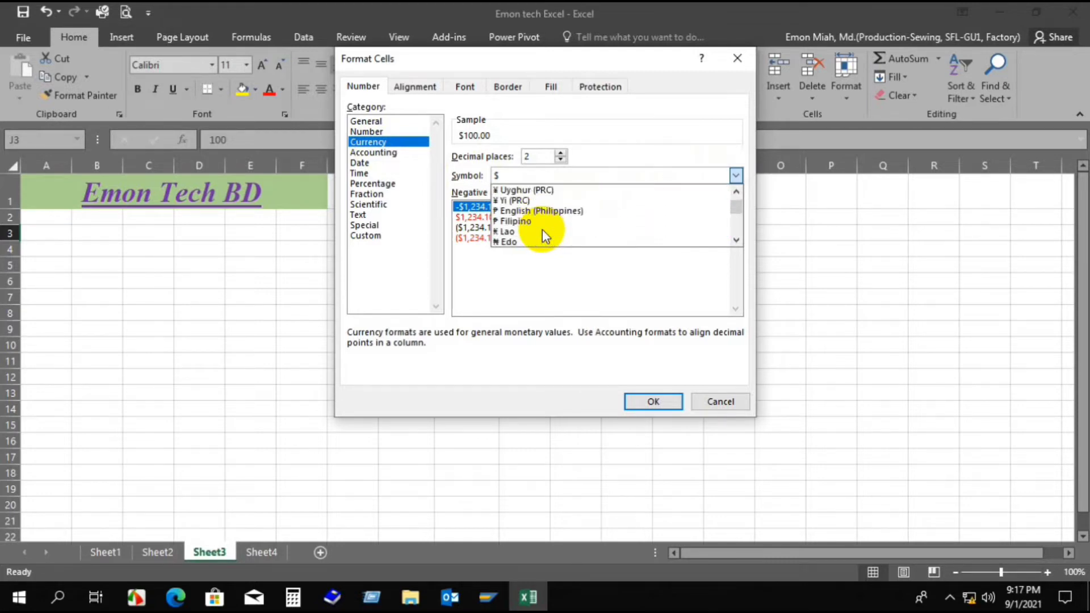
scroll(543, 230, down, 4)
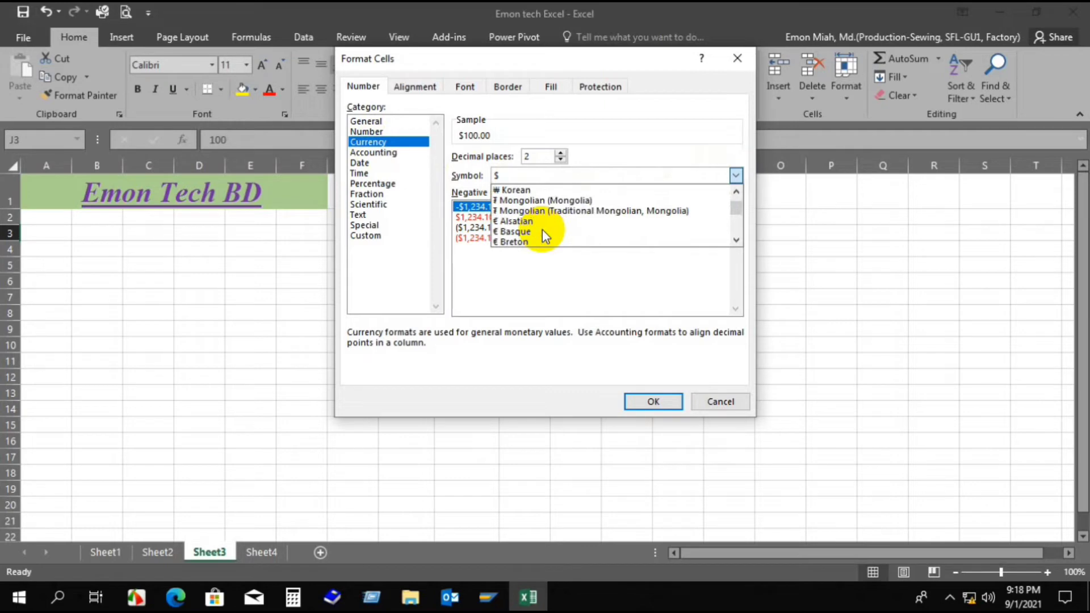
scroll(542, 235, down, 1)
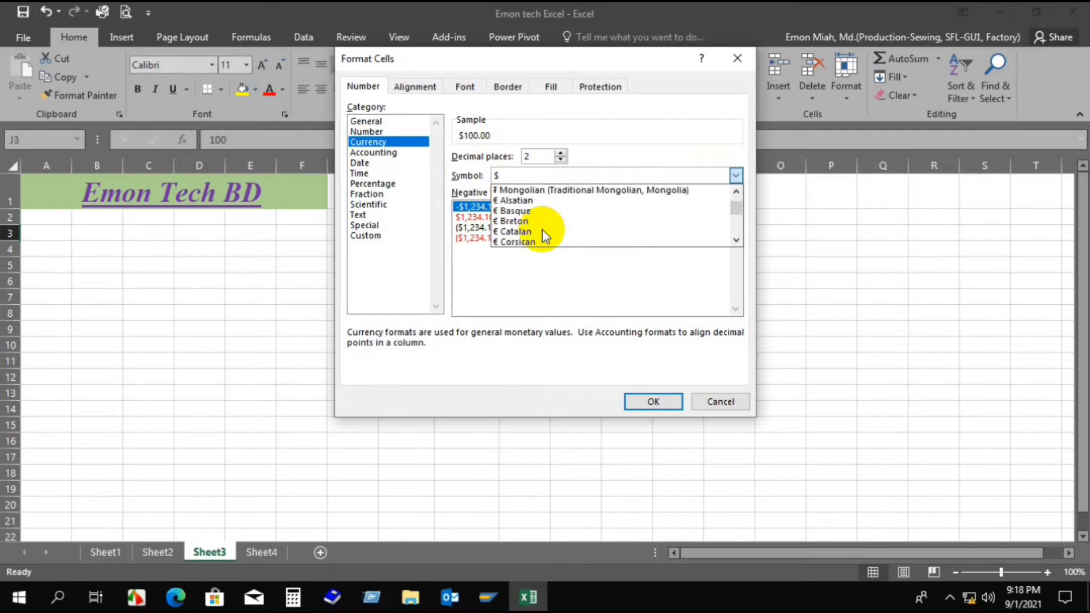
scroll(542, 231, down, 4)
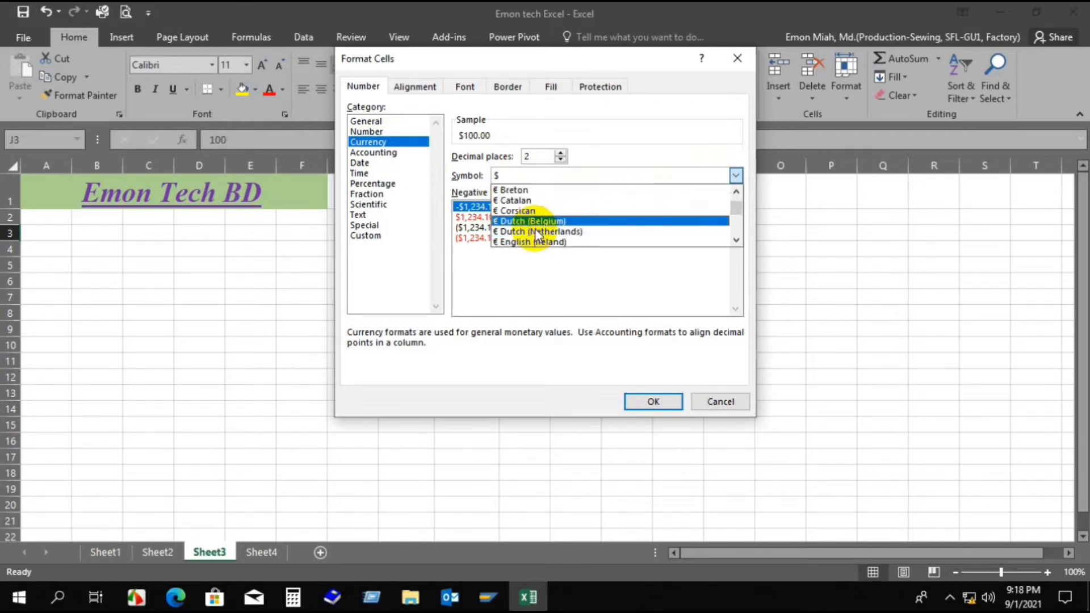
scroll(538, 234, down, 5)
scroll(527, 233, down, 2)
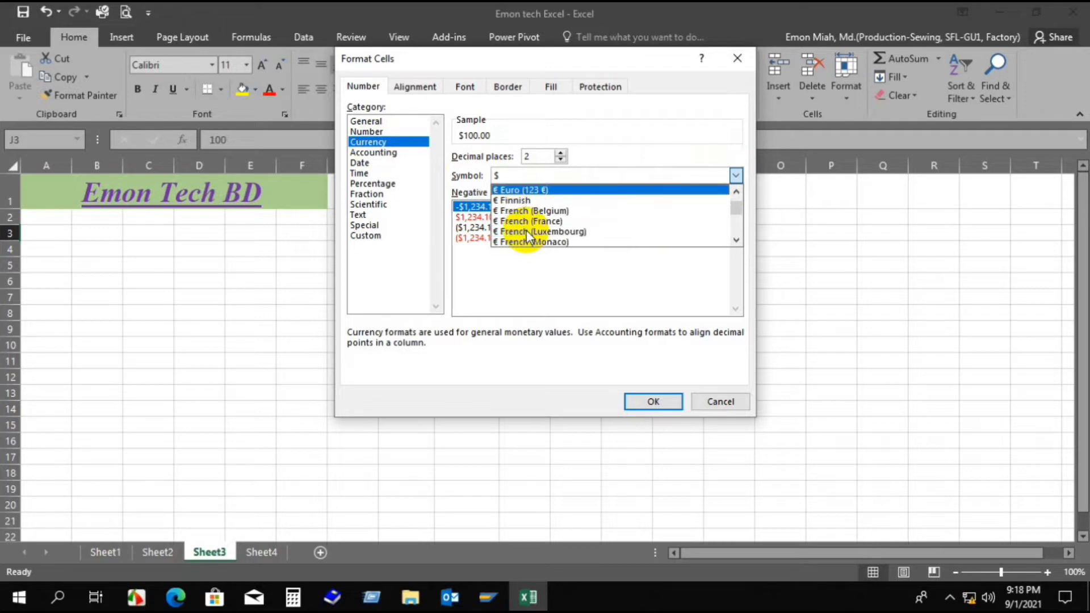
scroll(526, 230, down, 1)
scroll(527, 232, down, 20)
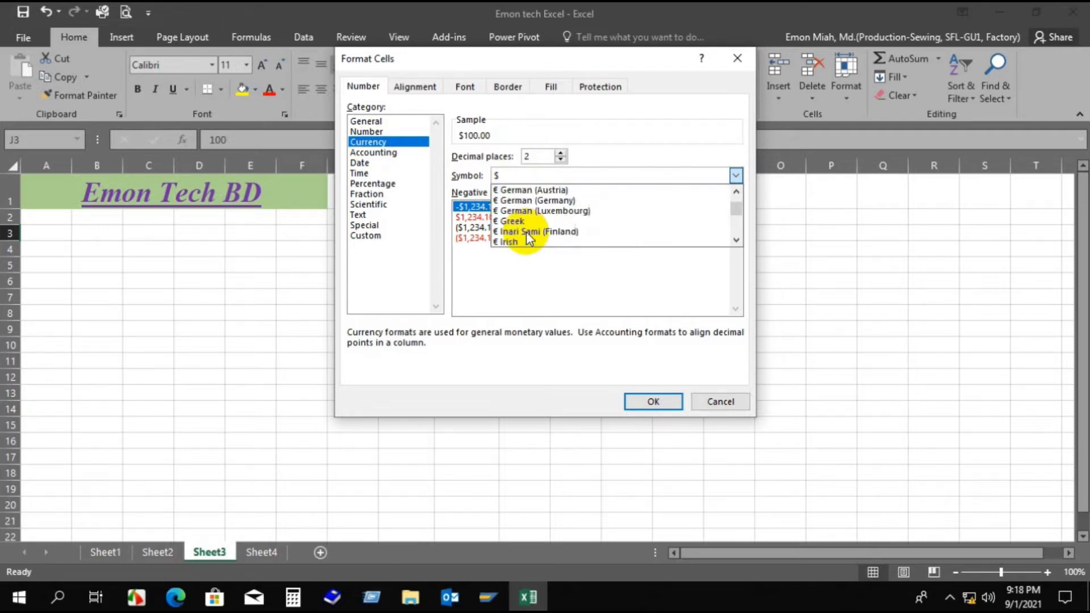
scroll(534, 231, down, 10)
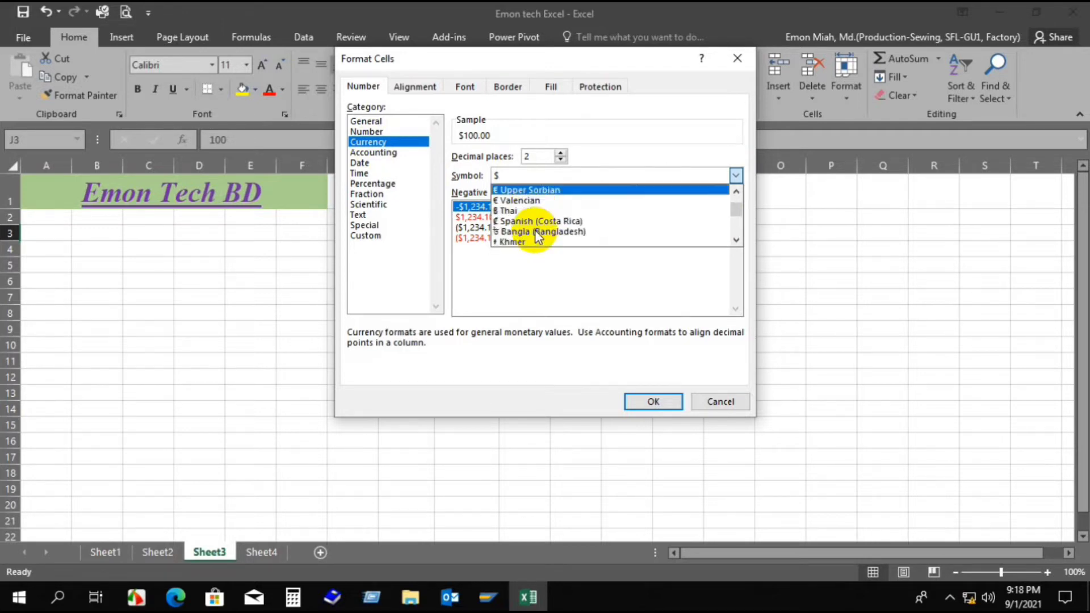
scroll(536, 232, up, 2)
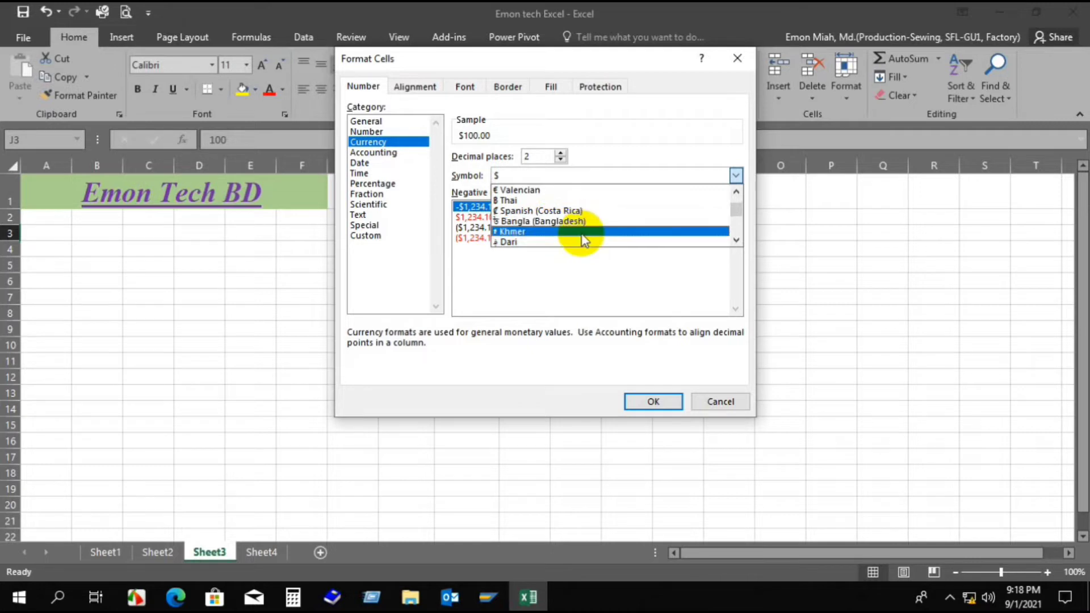
click(569, 221)
click(652, 399)
click(573, 312)
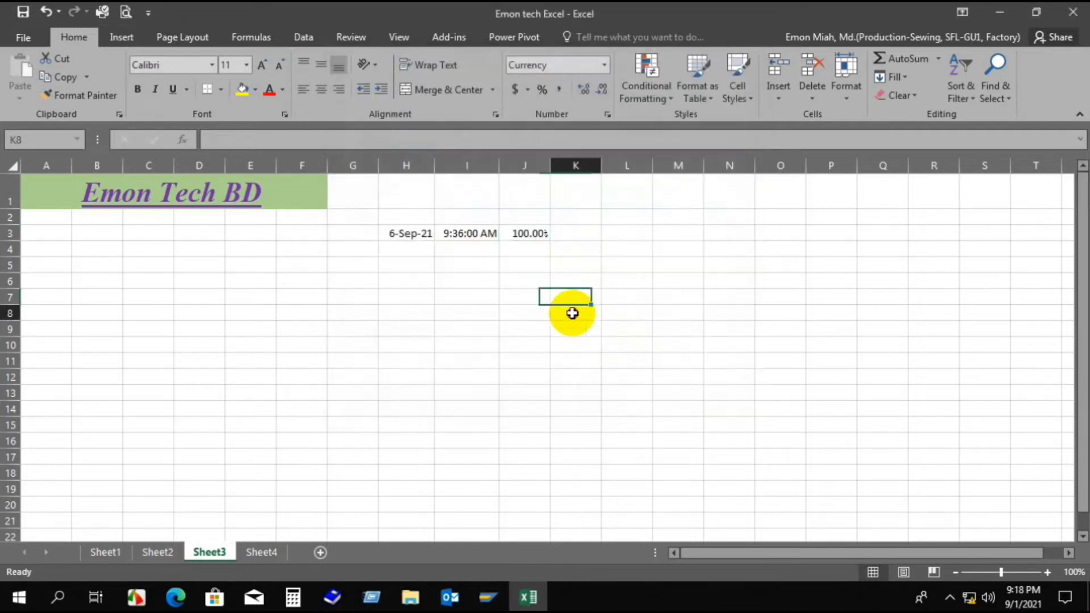
- Fill the amount and currency format of cell J3 down the column through J12
click(528, 235)
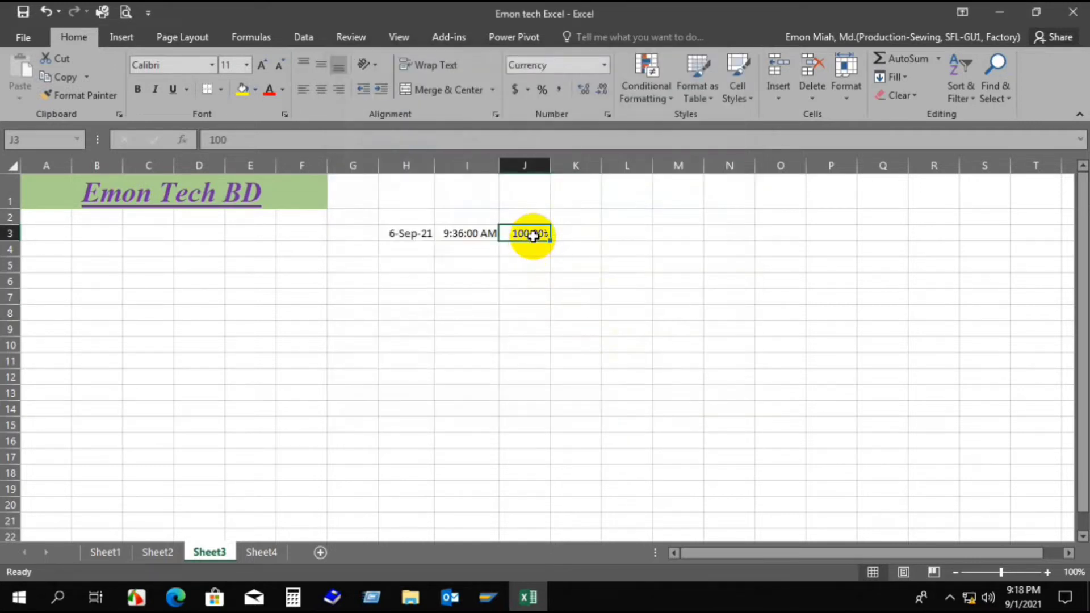
click(533, 265)
click(532, 235)
drag(550, 240, 551, 377)
click(576, 287)
- Replace the amounts with 500 in J4, 80,000 in J5 and 100,000 in J6
click(522, 249)
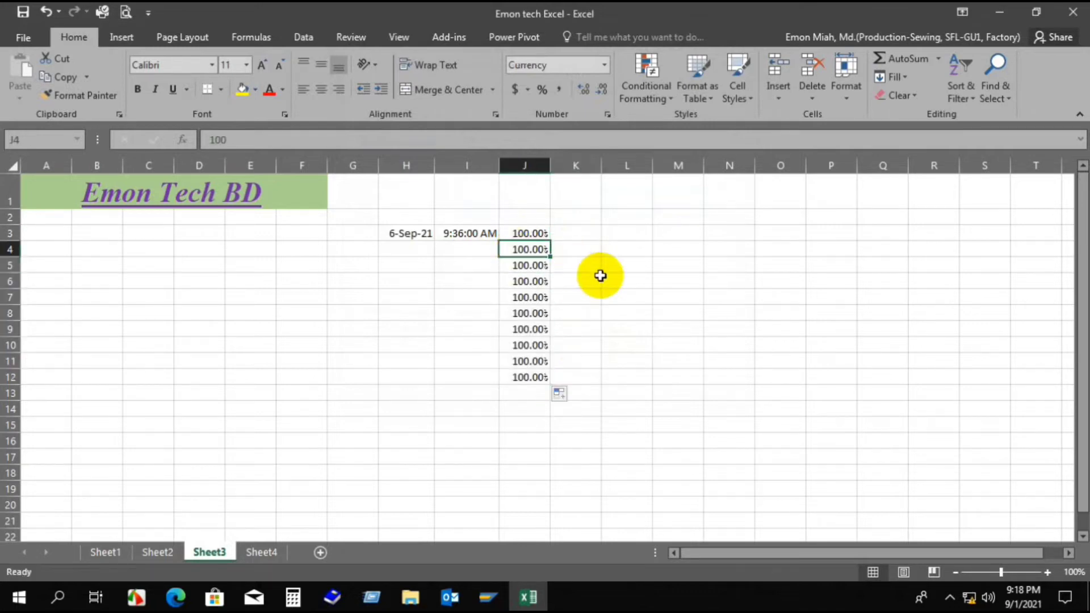
text(5)
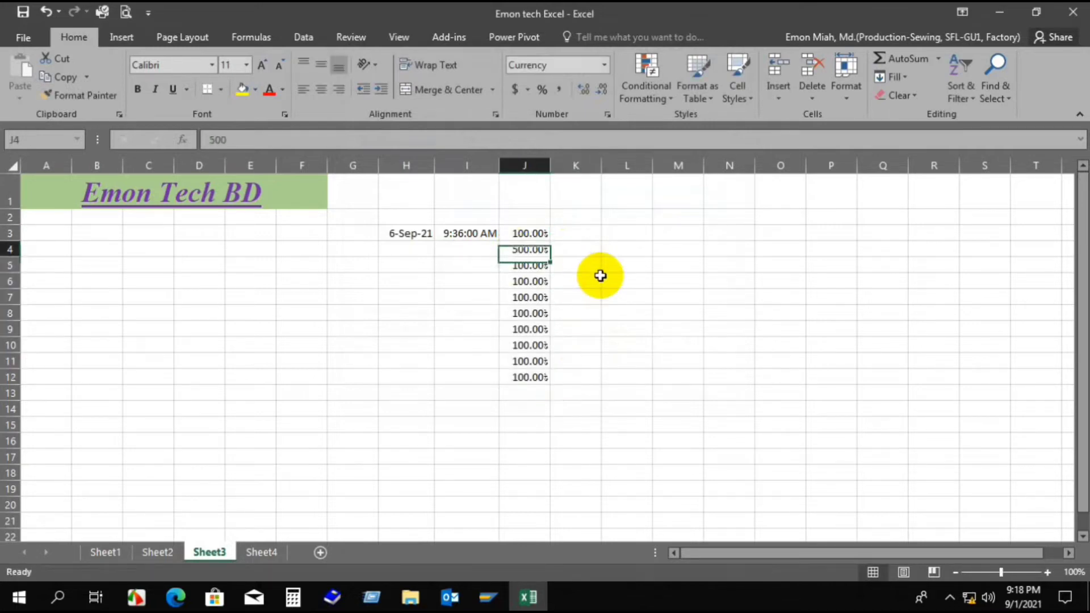
click(530, 265)
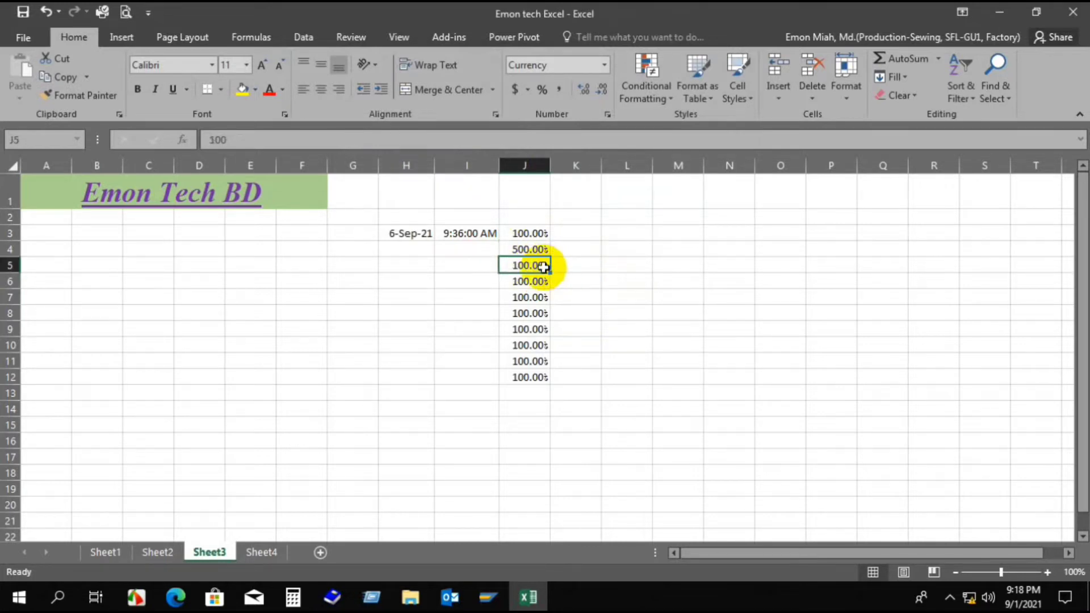
text(80)
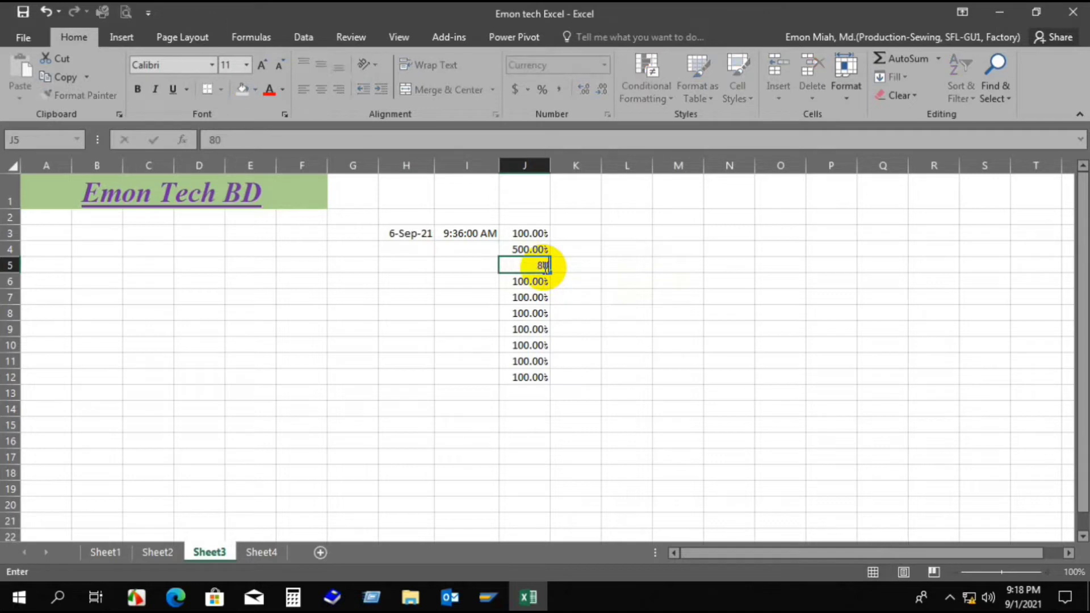
text(,000)
key(Return)
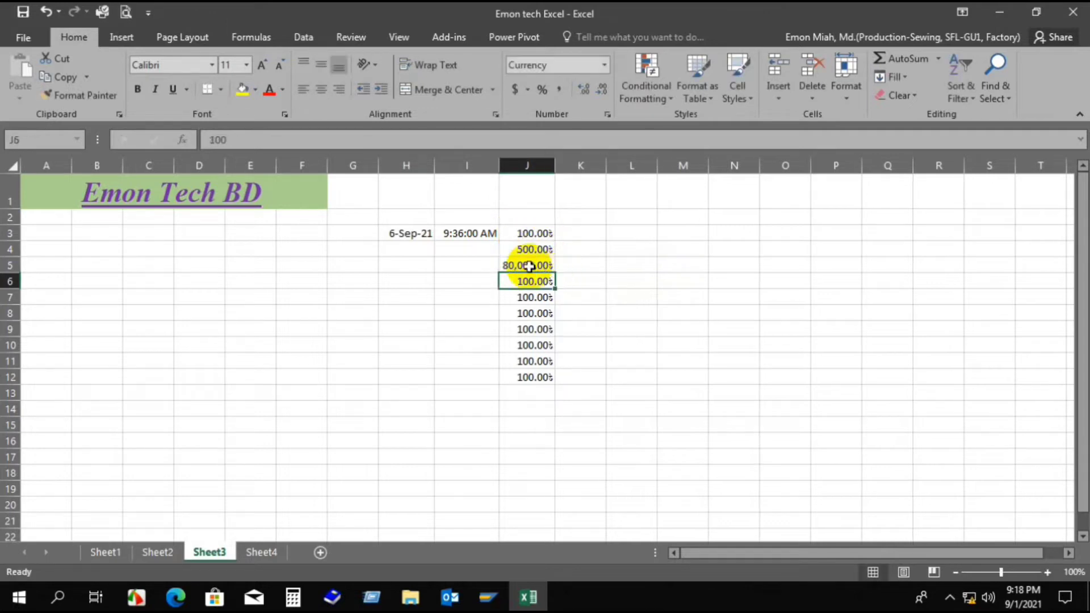
text(1)
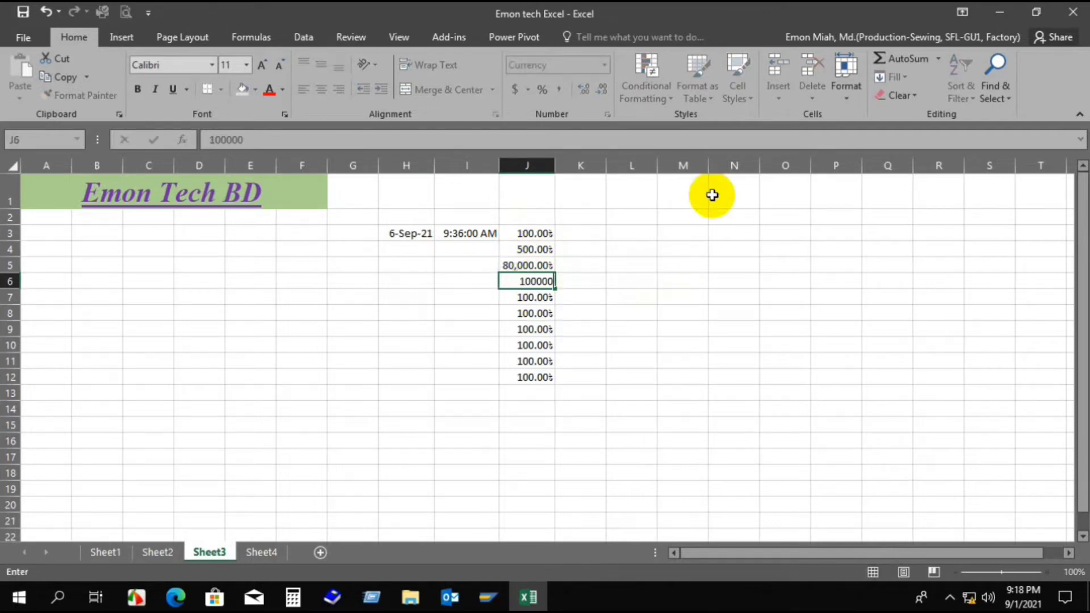
text(00,000)
key(Return)
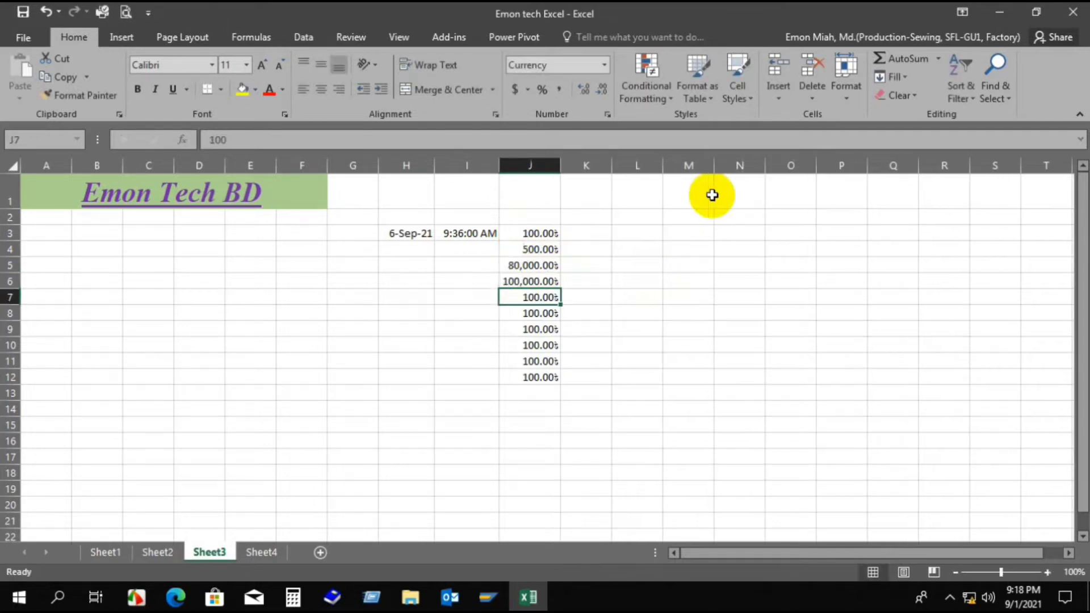
click(539, 285)
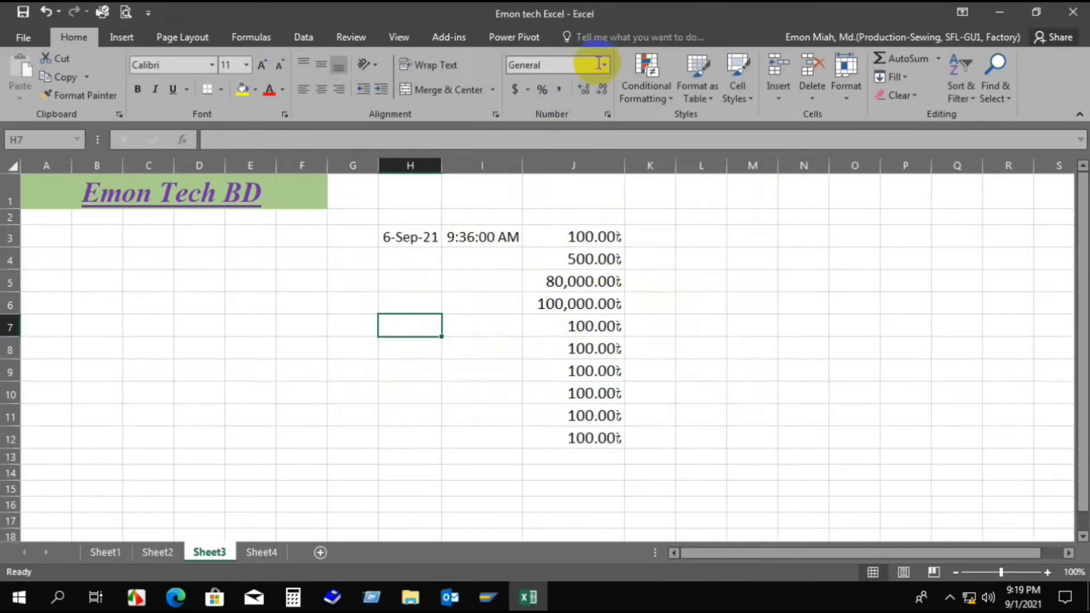
click(606, 66)
click(562, 440)
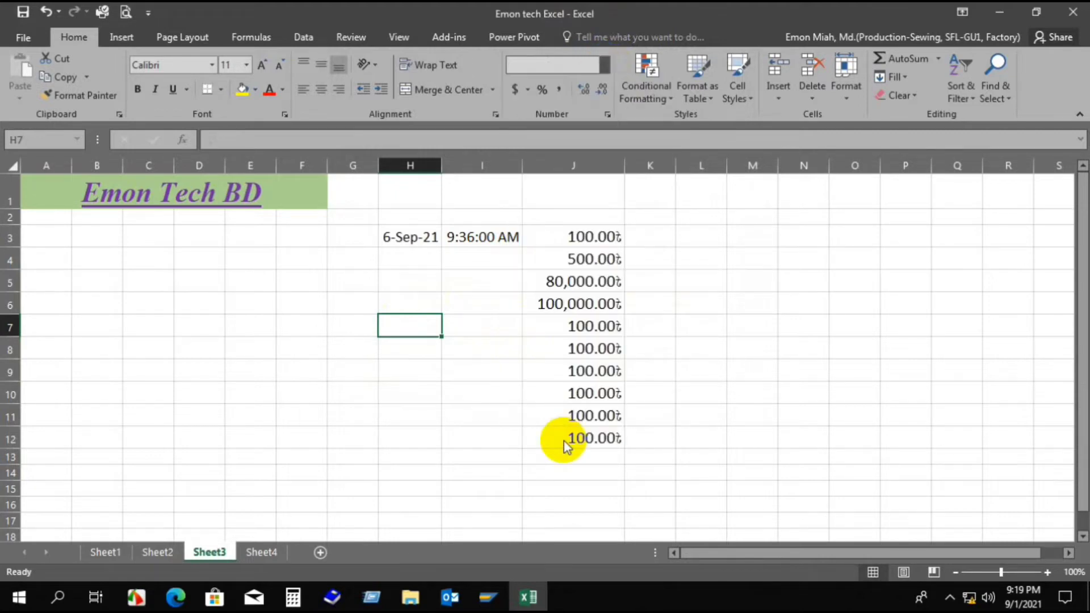
click(742, 57)
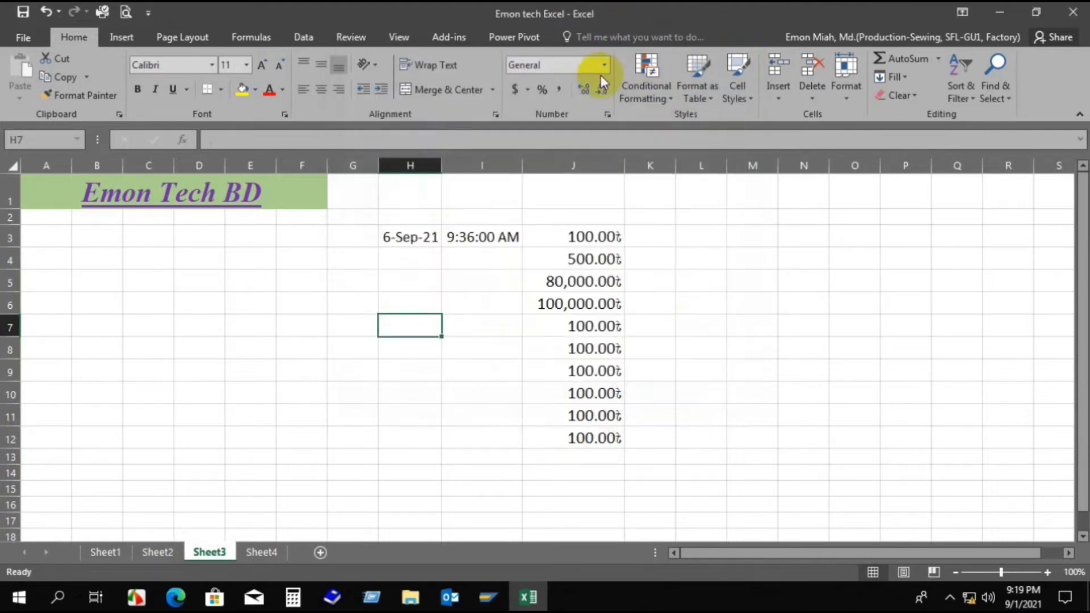
- Format cell H7 as Number with 2 decimal places and the -1234.10 negative number style
click(605, 67)
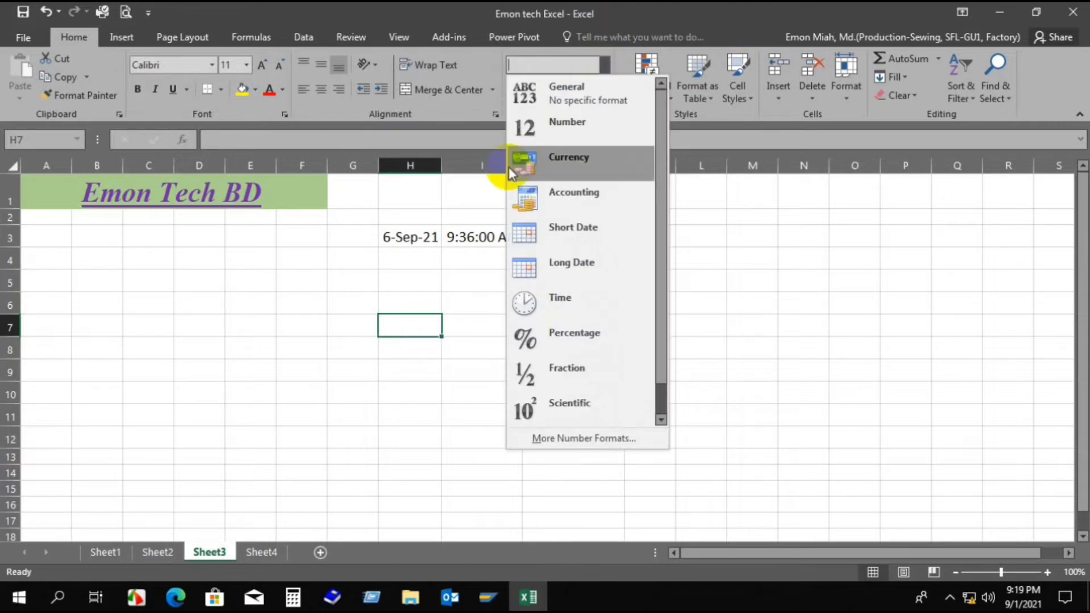
click(575, 439)
click(366, 131)
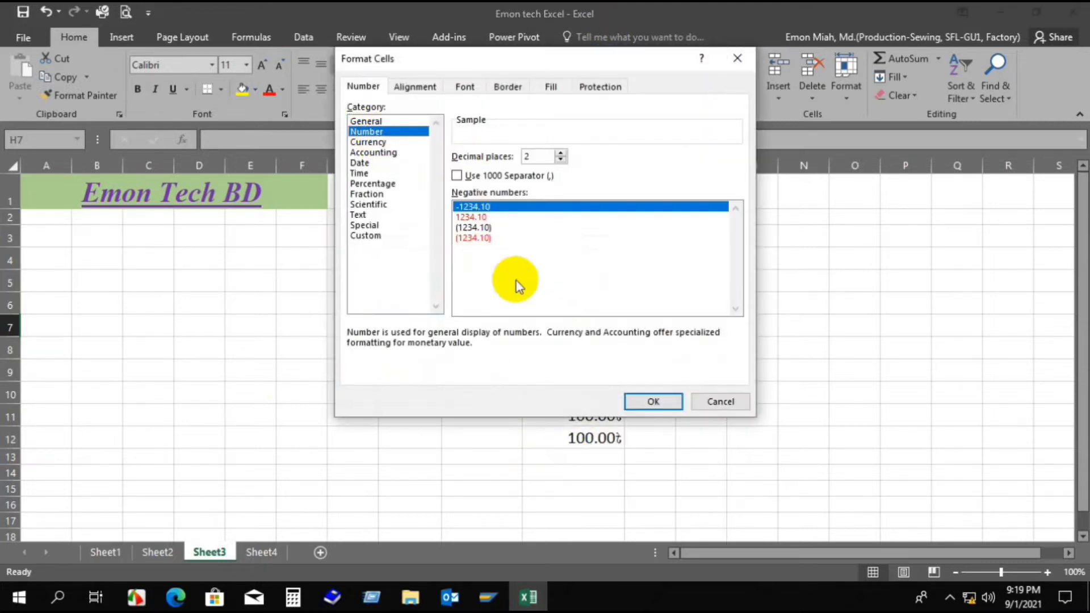
click(477, 227)
click(478, 237)
click(470, 208)
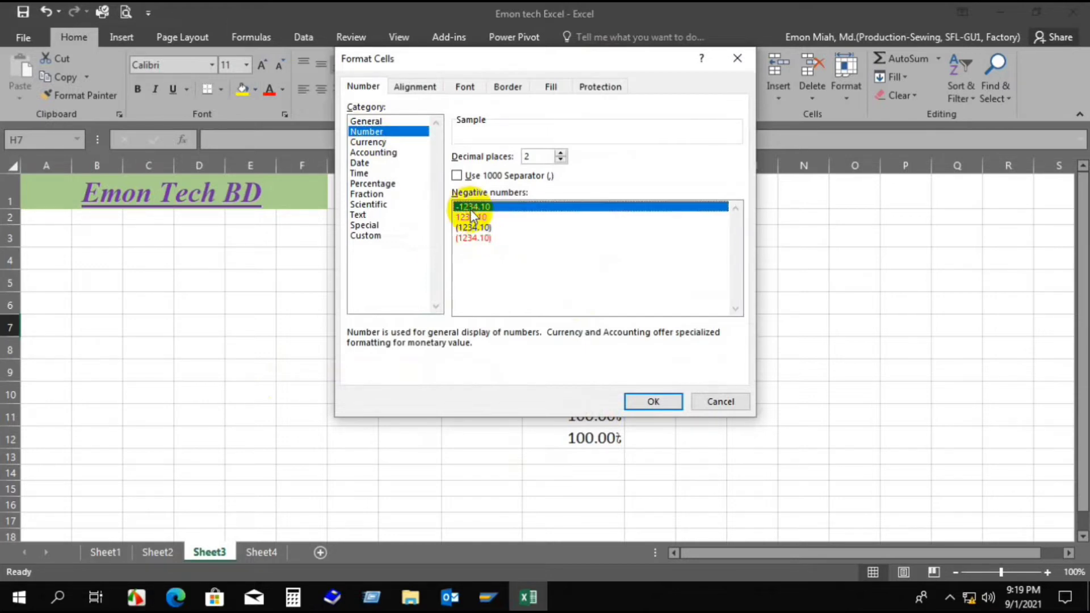
click(647, 400)
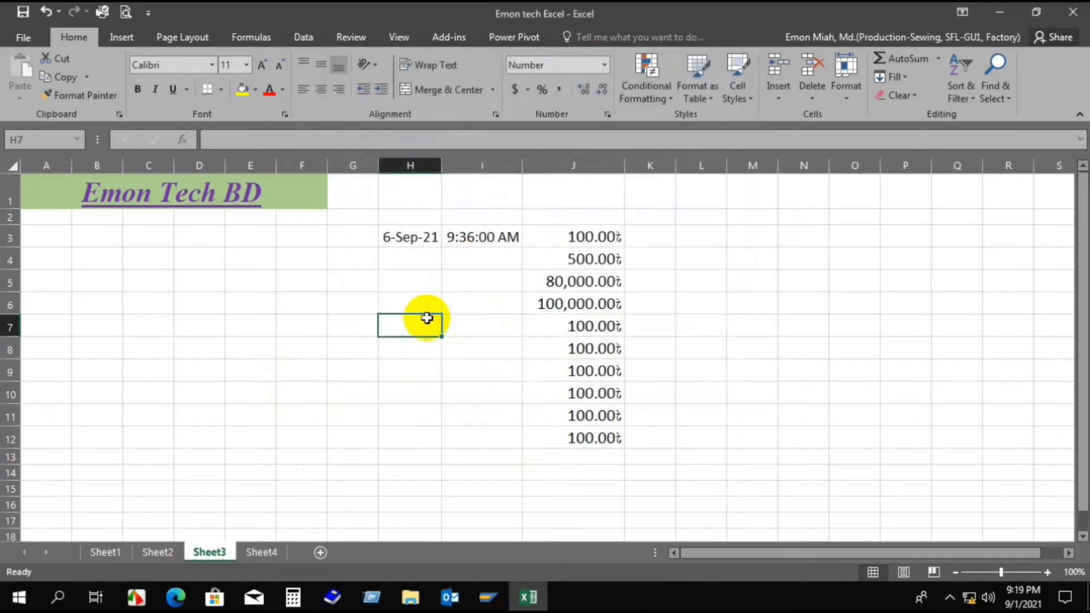
- Enter 555 in the number-formatted cell H7 and reselect that cell
text(555)
key(Return)
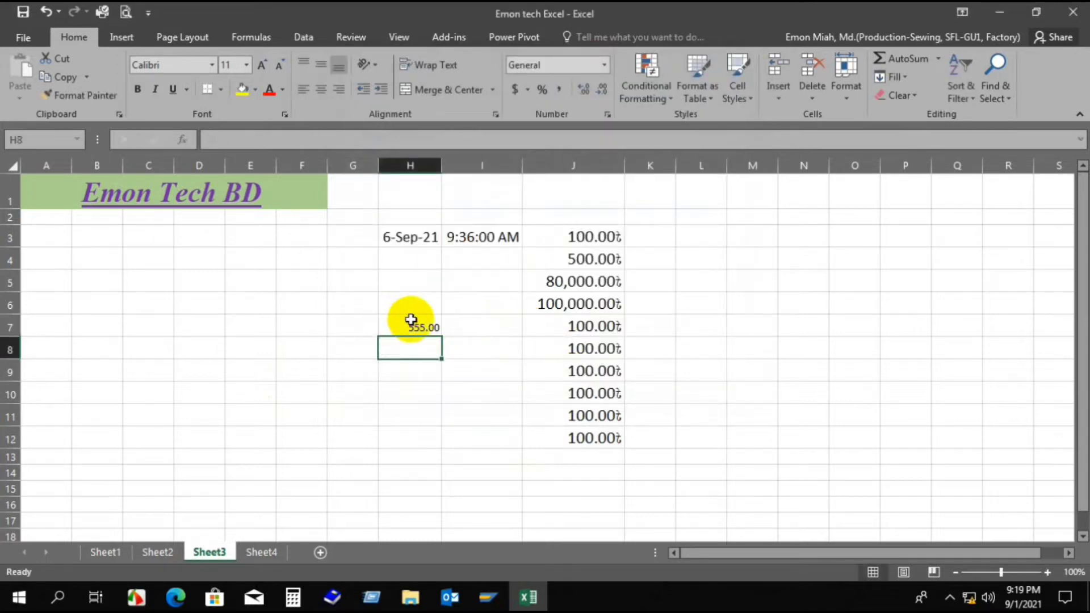
click(420, 328)
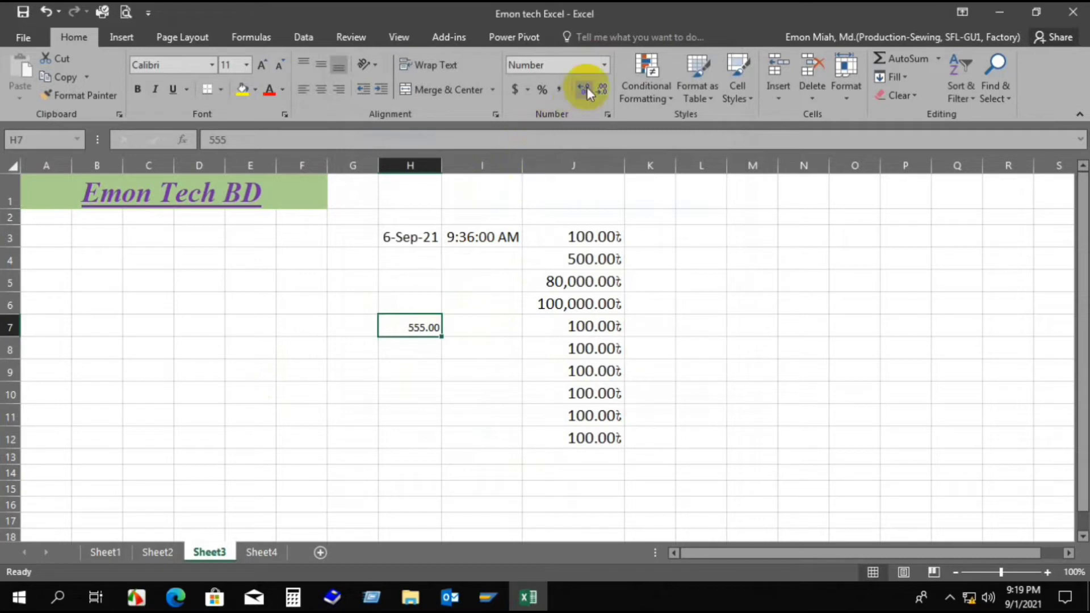
- Enter 017 in the General-formatted cell H8 and select the cell again
click(427, 348)
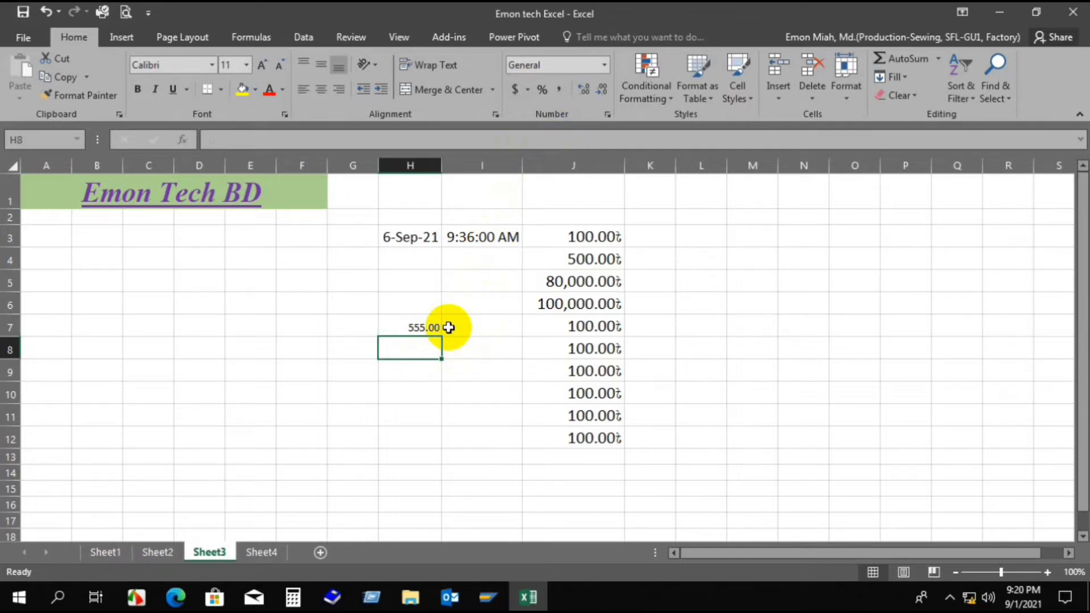
text(01)
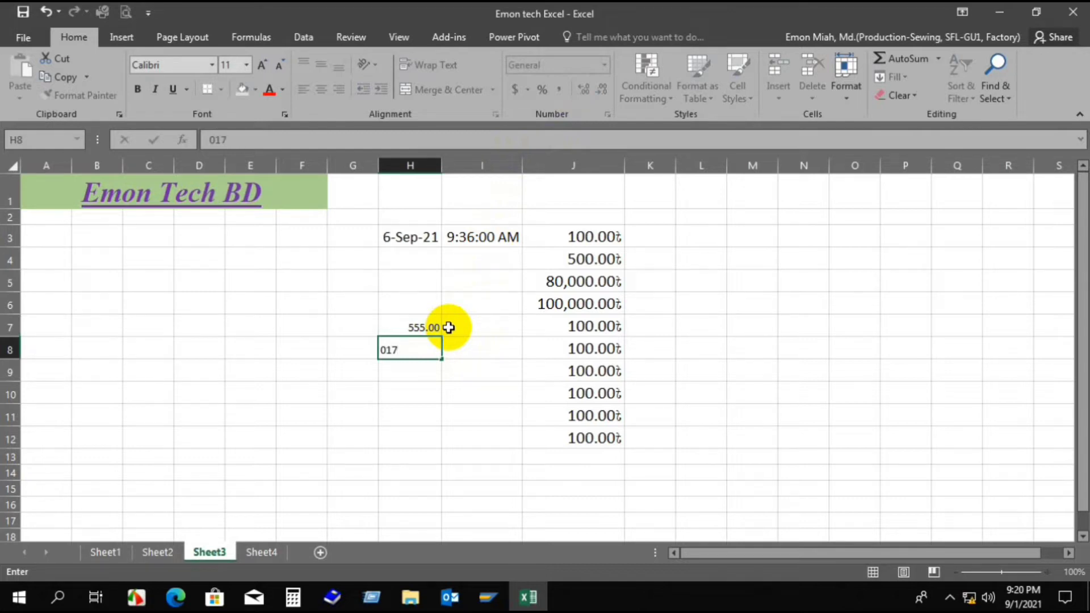
text(7)
key(Return)
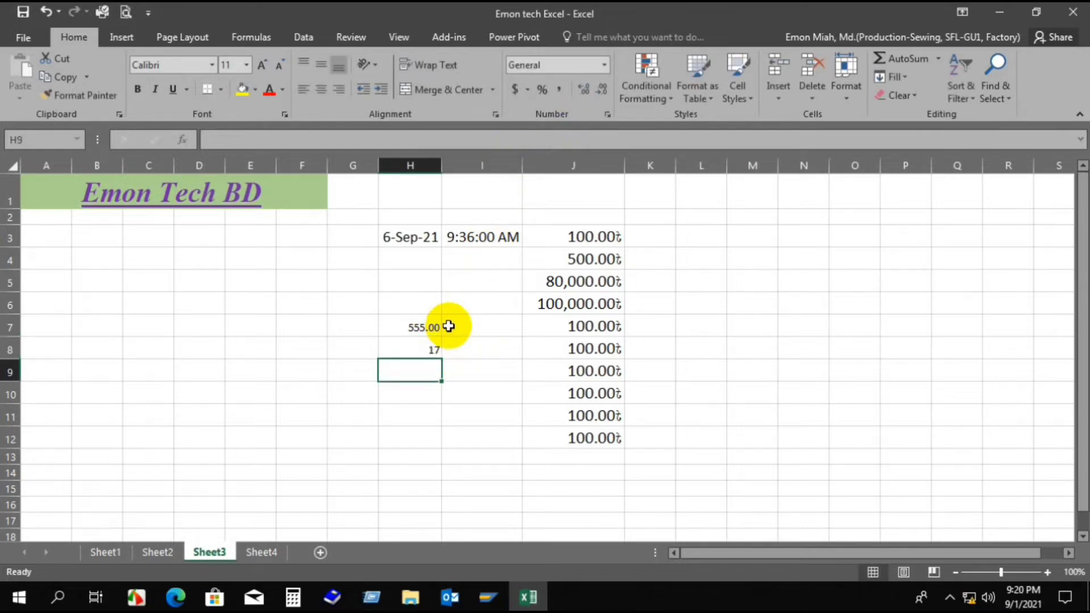
click(420, 348)
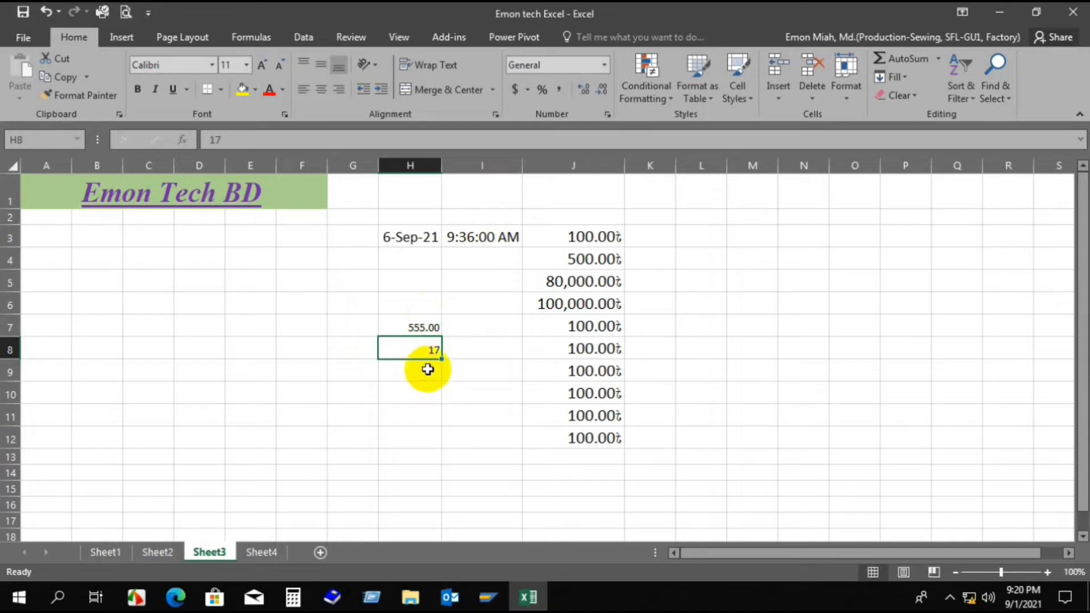
- Change the number format of cell H8 to Text
click(607, 65)
click(564, 436)
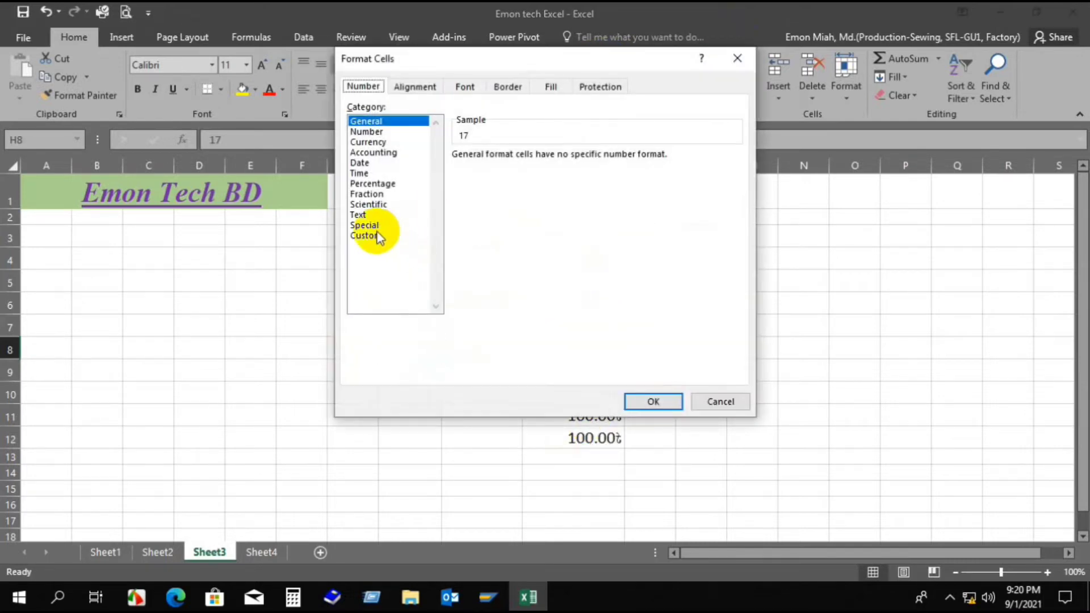
click(359, 216)
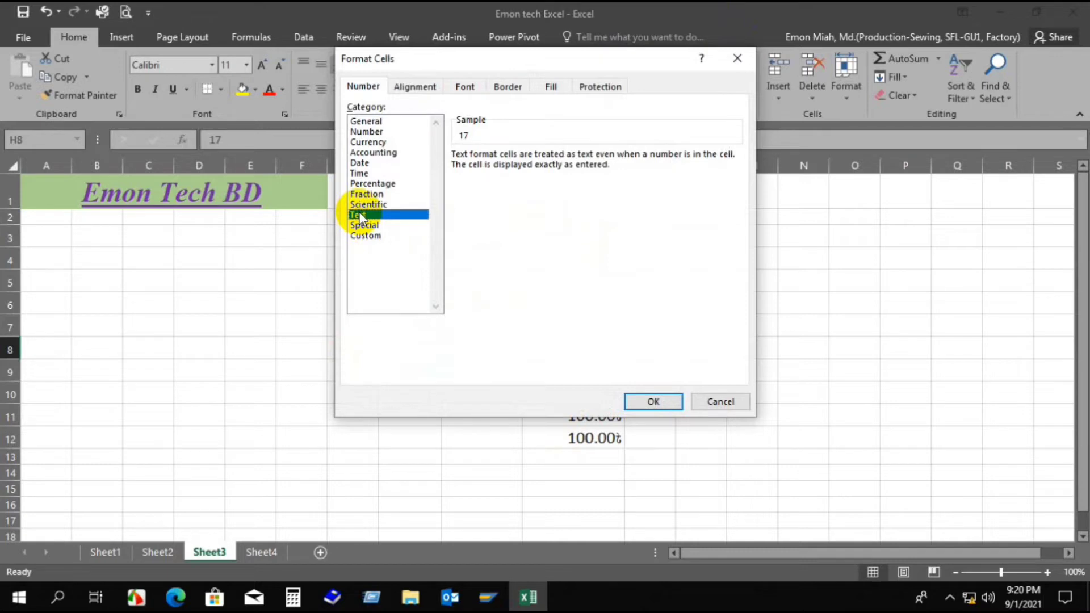
click(676, 406)
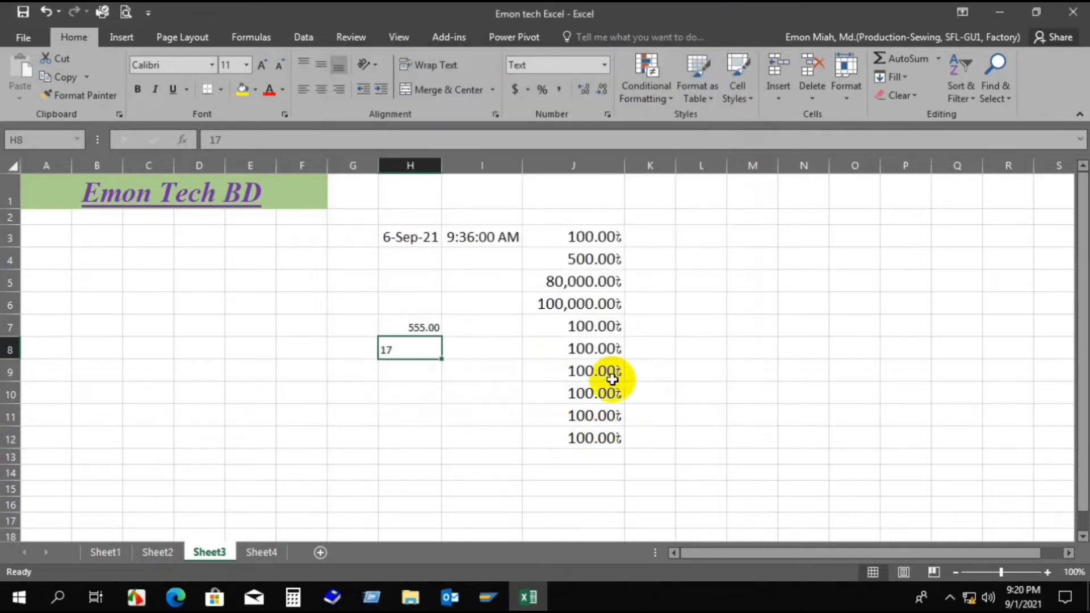
- Edit the text-formatted cell H8 to 017, check the entry, and move the selection to G8
double_click(384, 349)
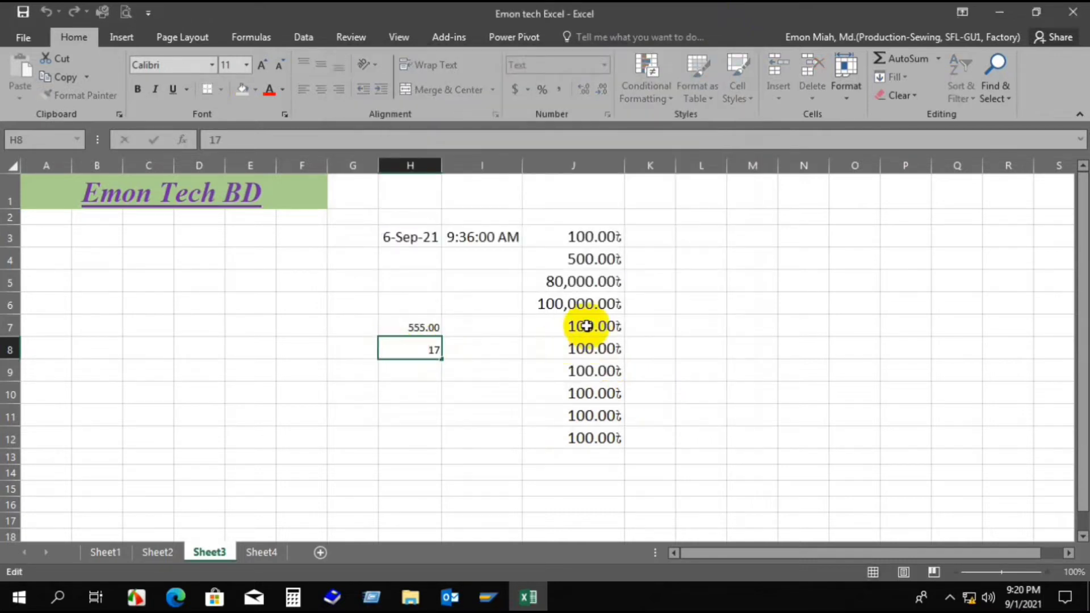
text(0)
key(Return)
click(407, 348)
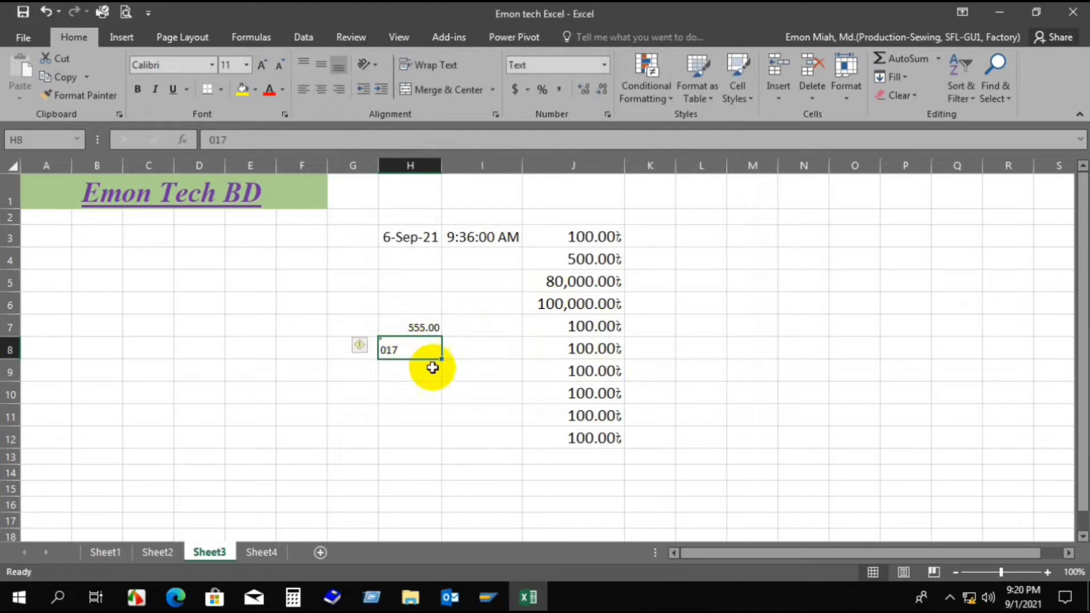
click(432, 368)
click(411, 350)
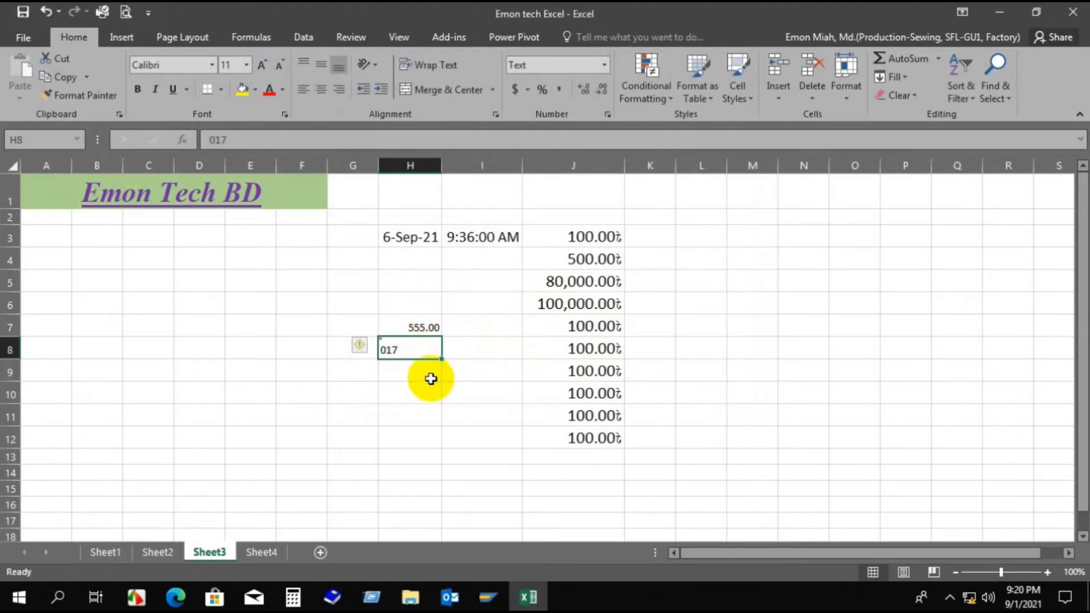
key(Left)
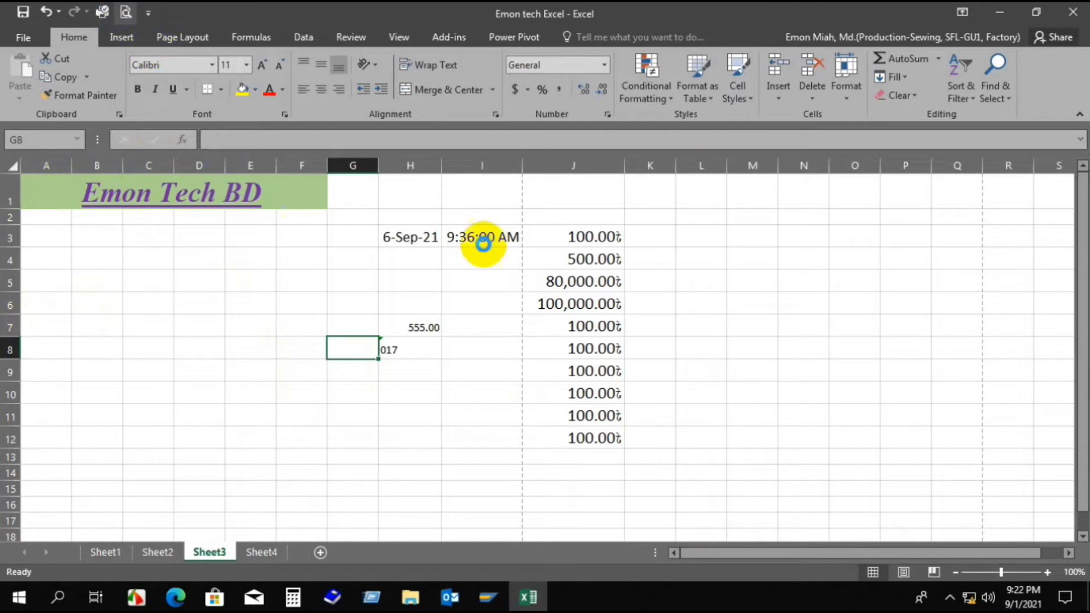
- Check the sheet's print preview and replace the custom header's center text with "emon"
key(ctrl+p)
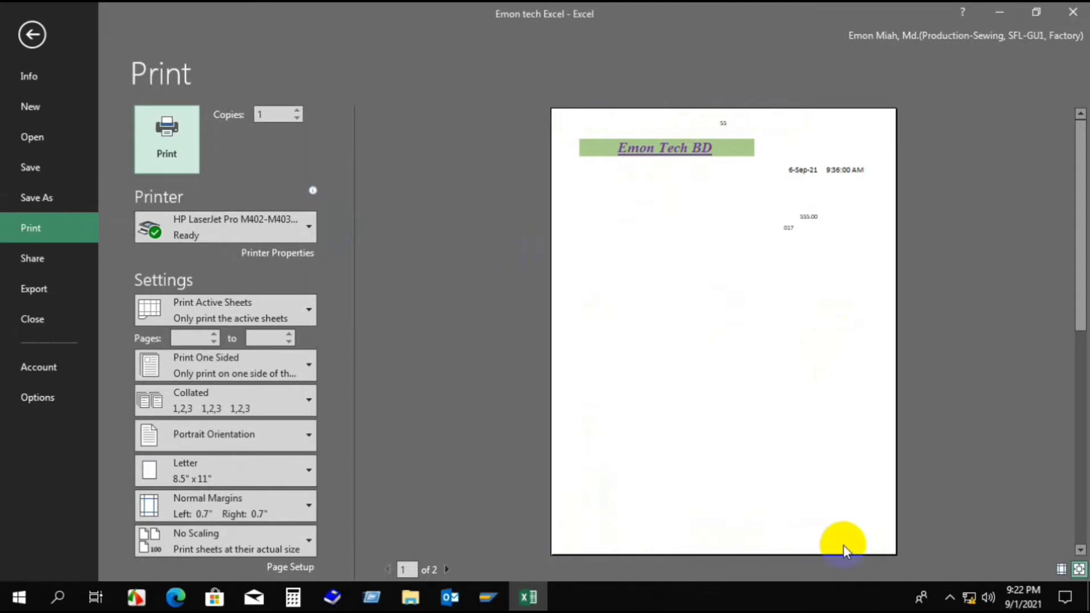
click(32, 34)
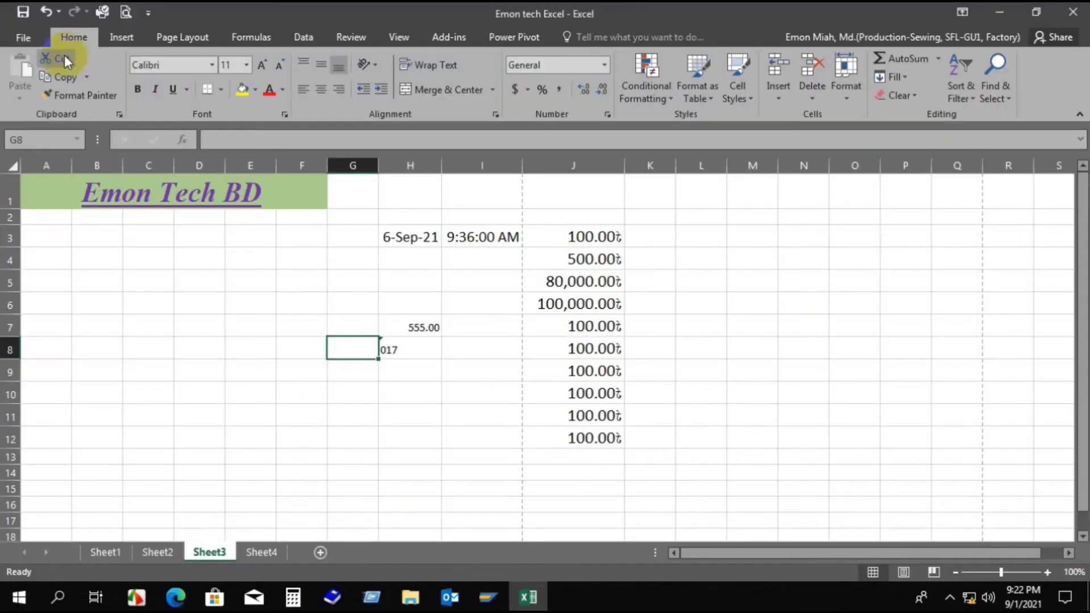
click(176, 37)
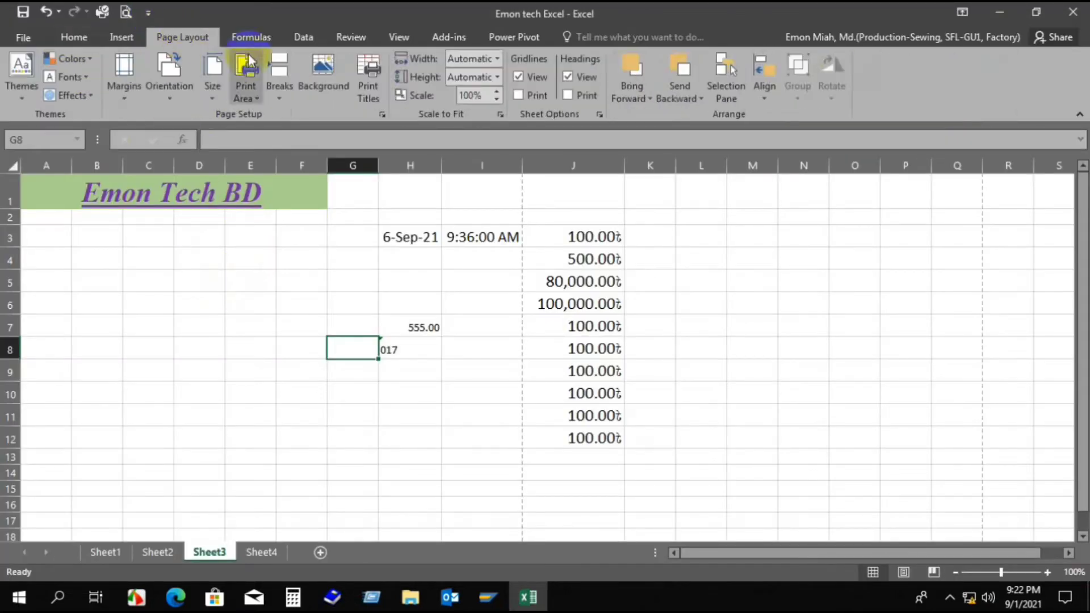
click(384, 111)
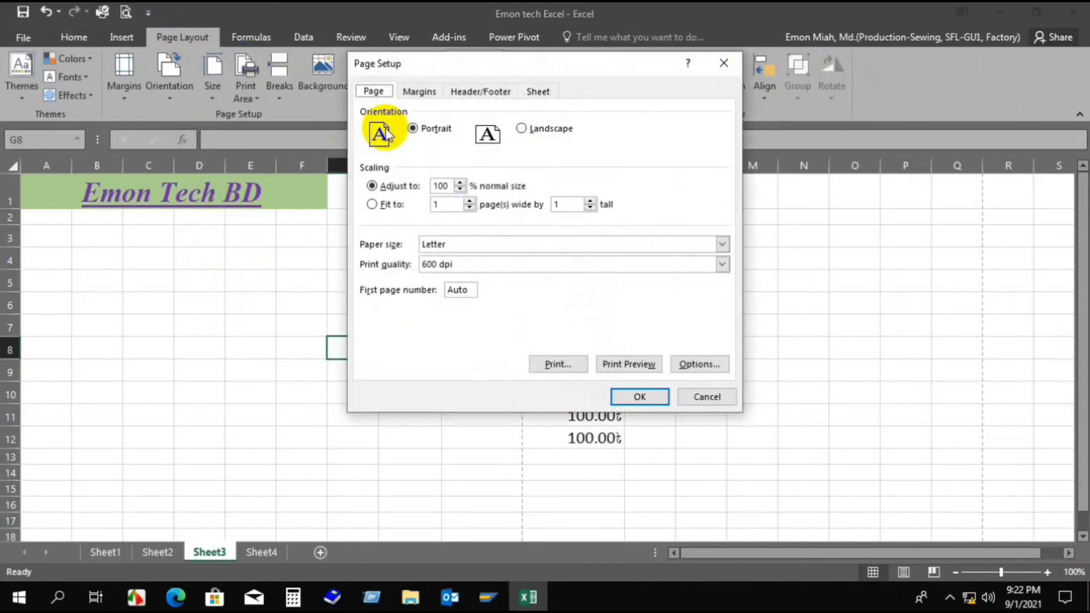
click(474, 93)
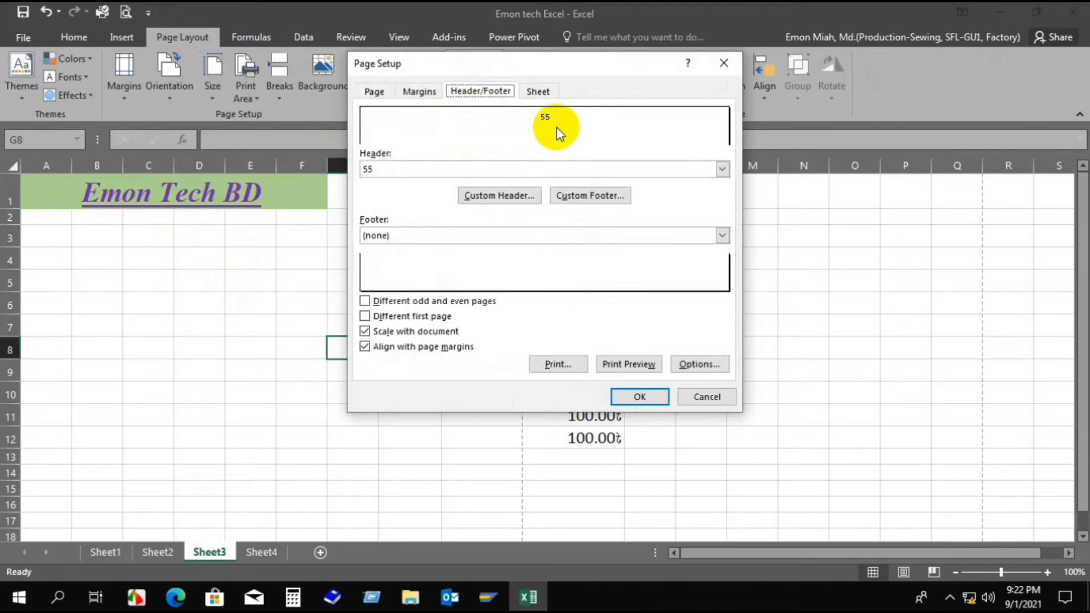
click(499, 195)
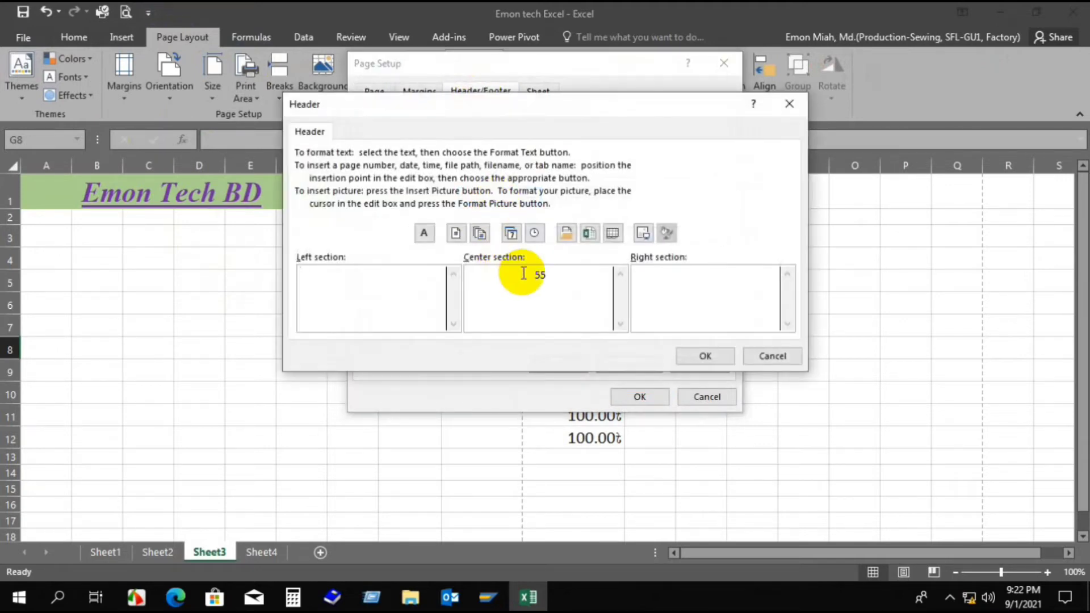
drag(519, 273, 606, 295)
key(Delete)
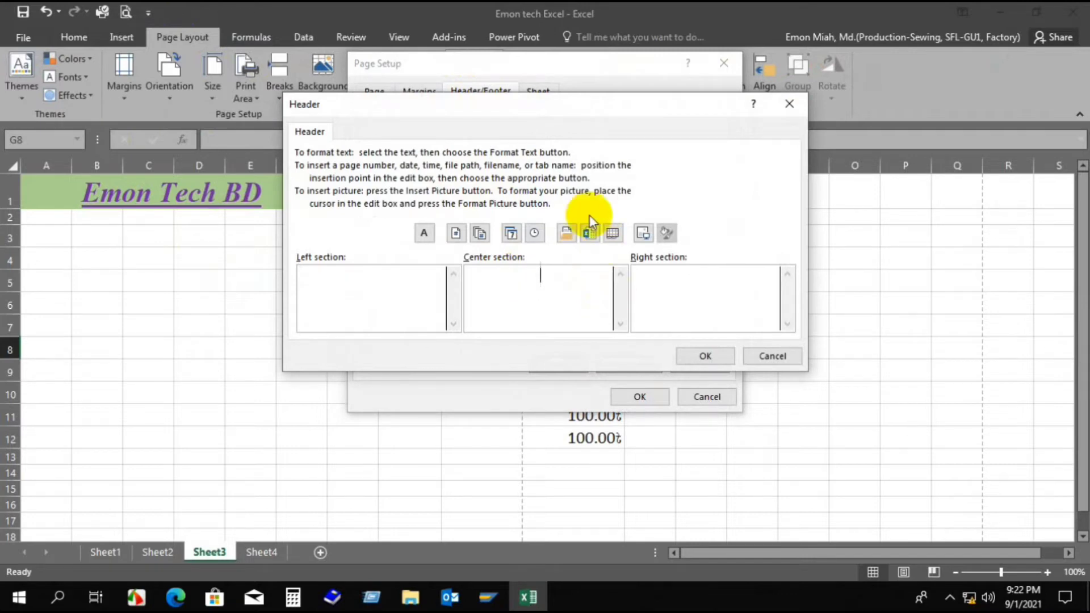
text(emon)
click(704, 357)
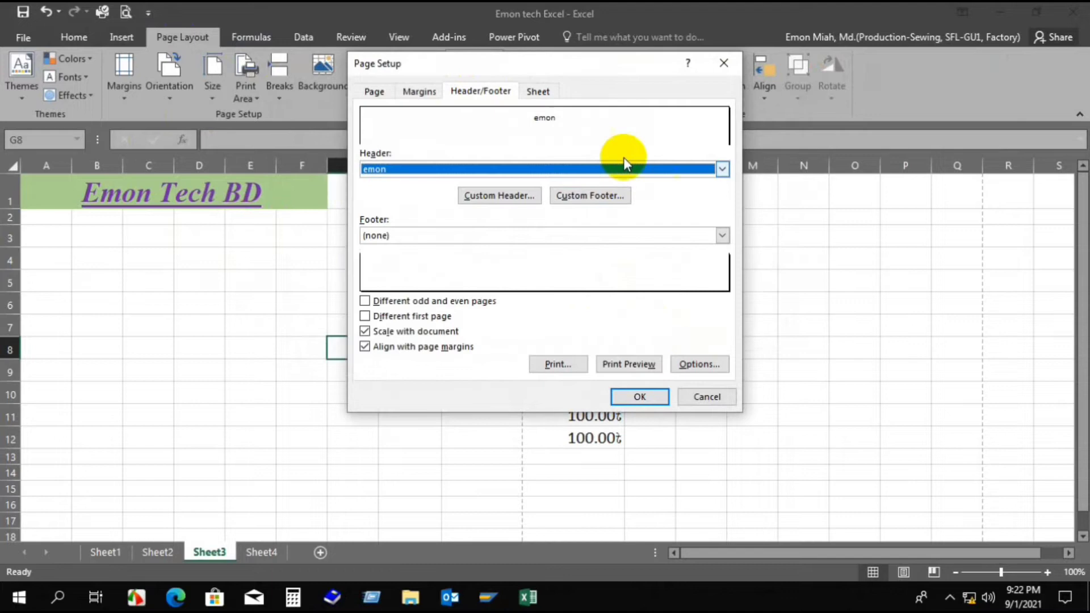
- Set the custom footer's center text to "tech" and check the page in print preview
click(582, 201)
click(506, 273)
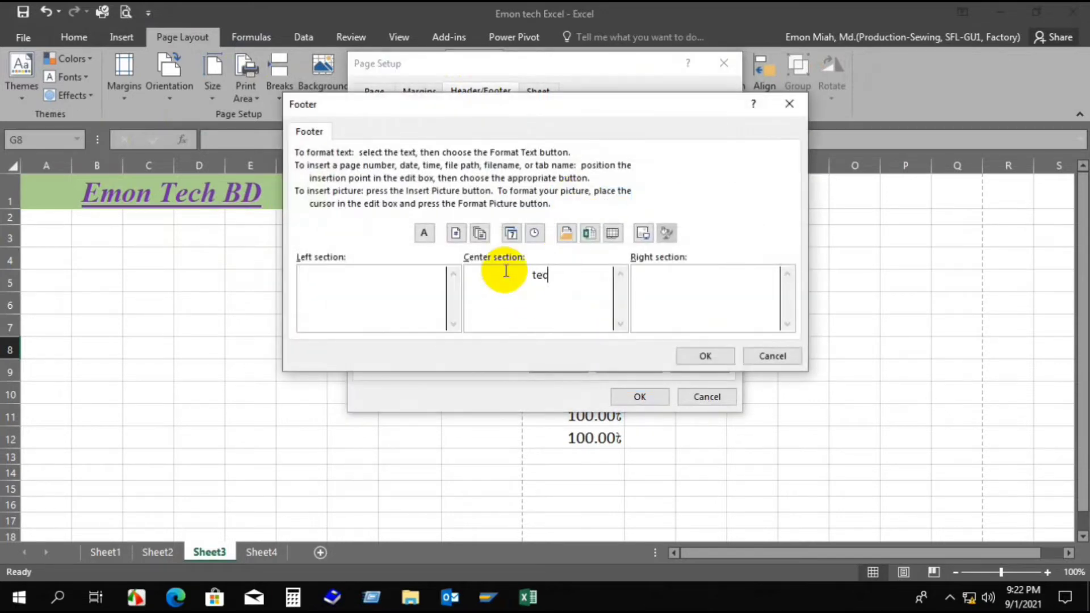
click(704, 356)
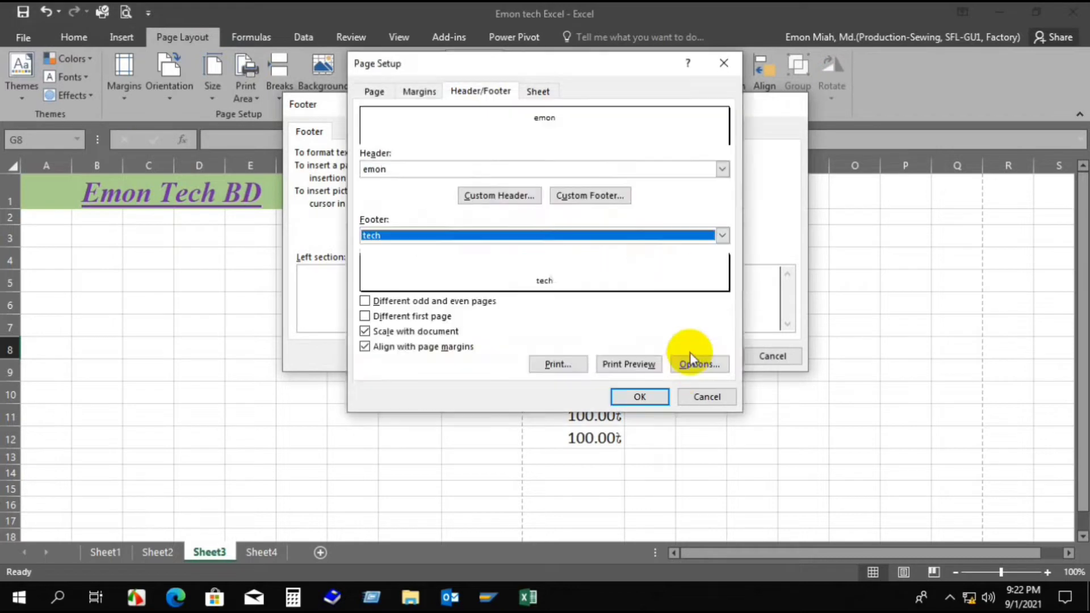
click(639, 396)
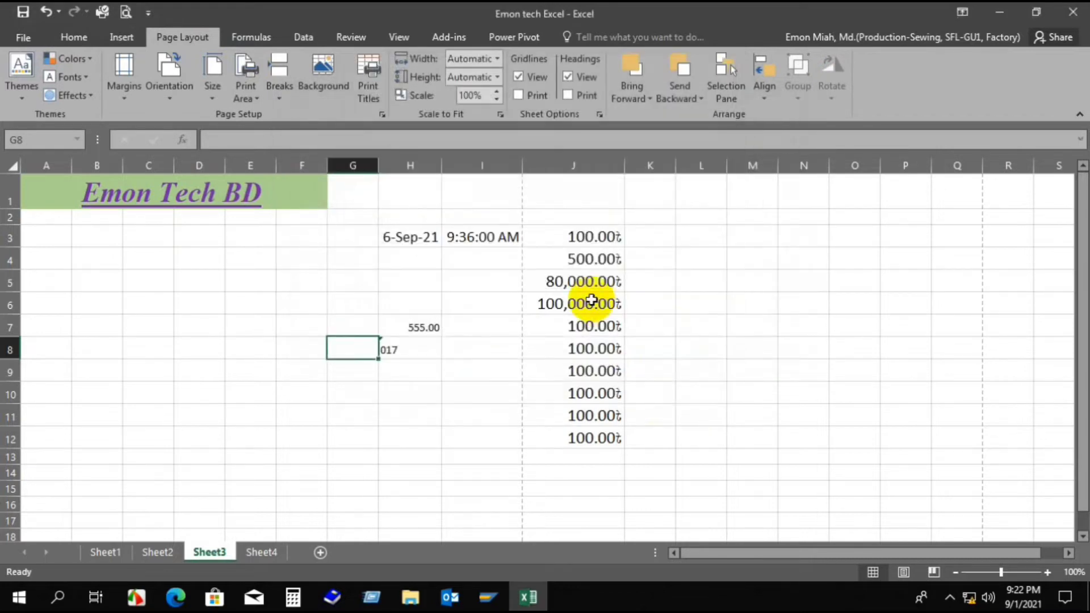
click(125, 12)
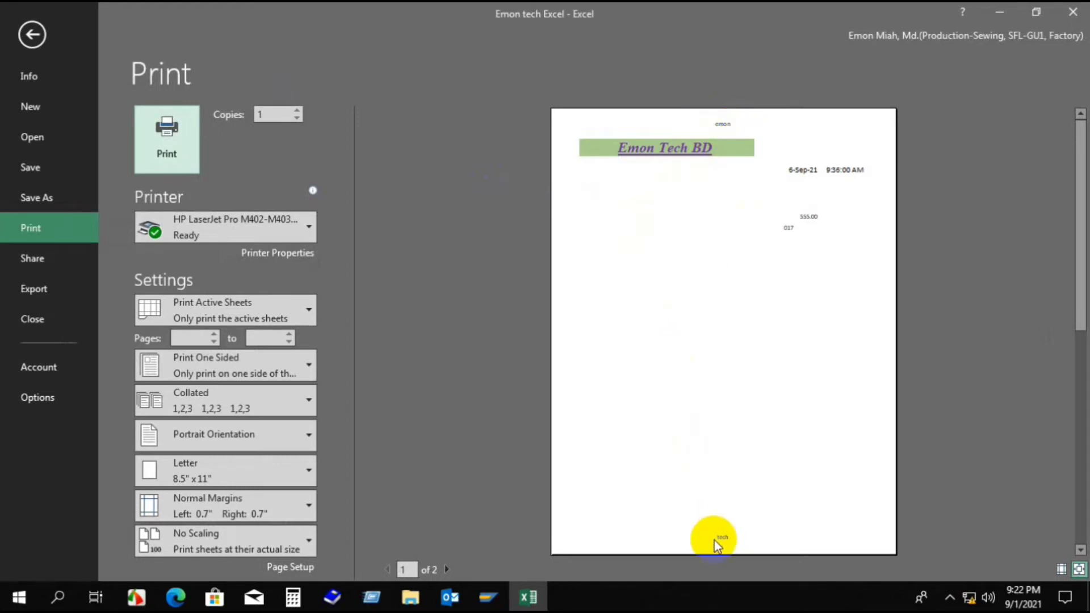
click(32, 34)
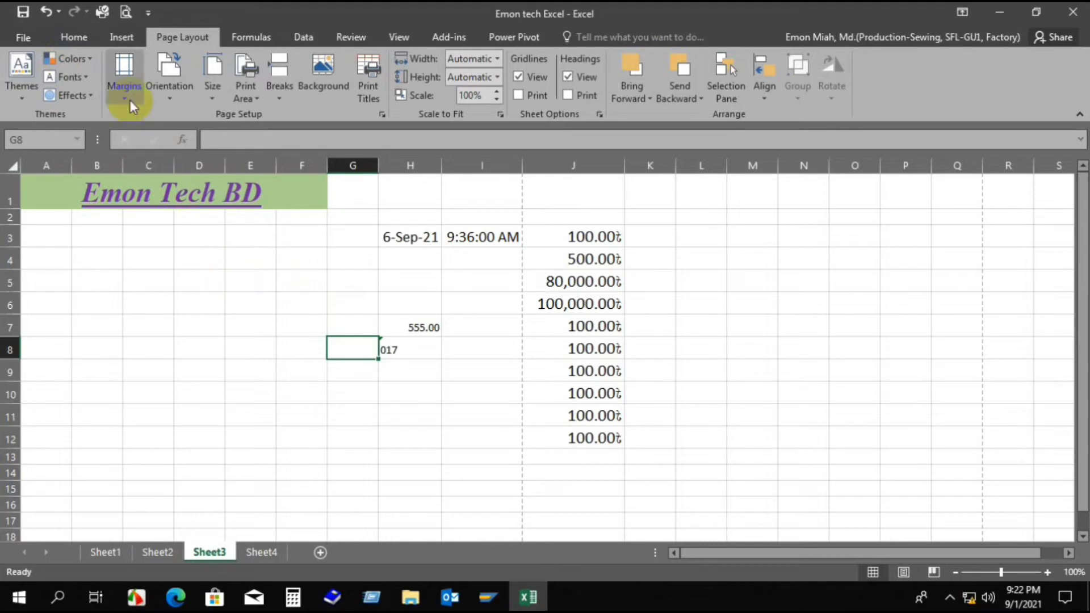
- Open the header and footer areas directly on the sheet and examine the center text in both
click(120, 37)
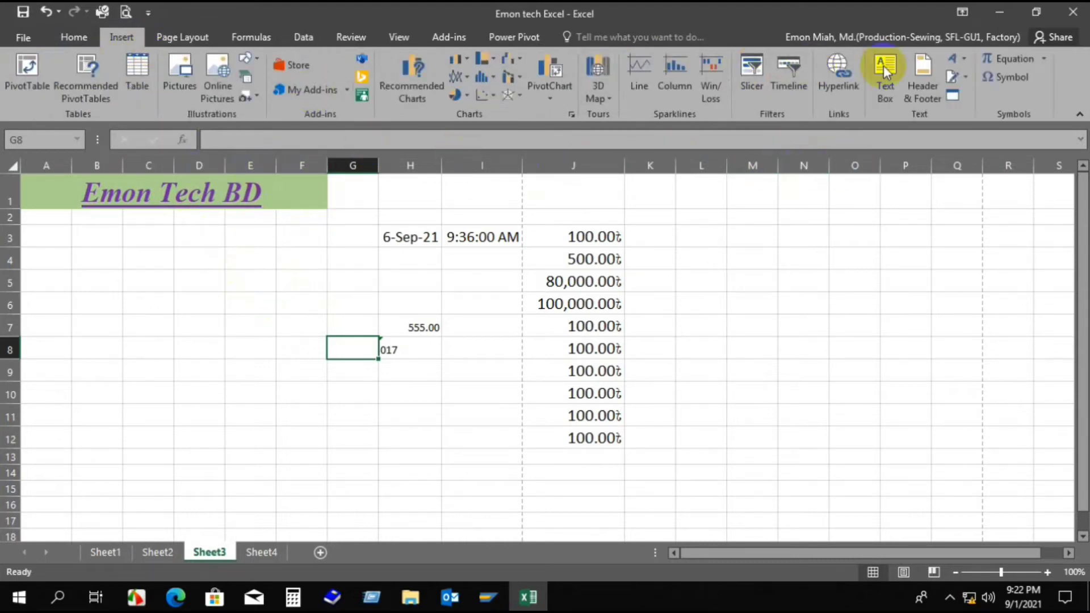
click(921, 87)
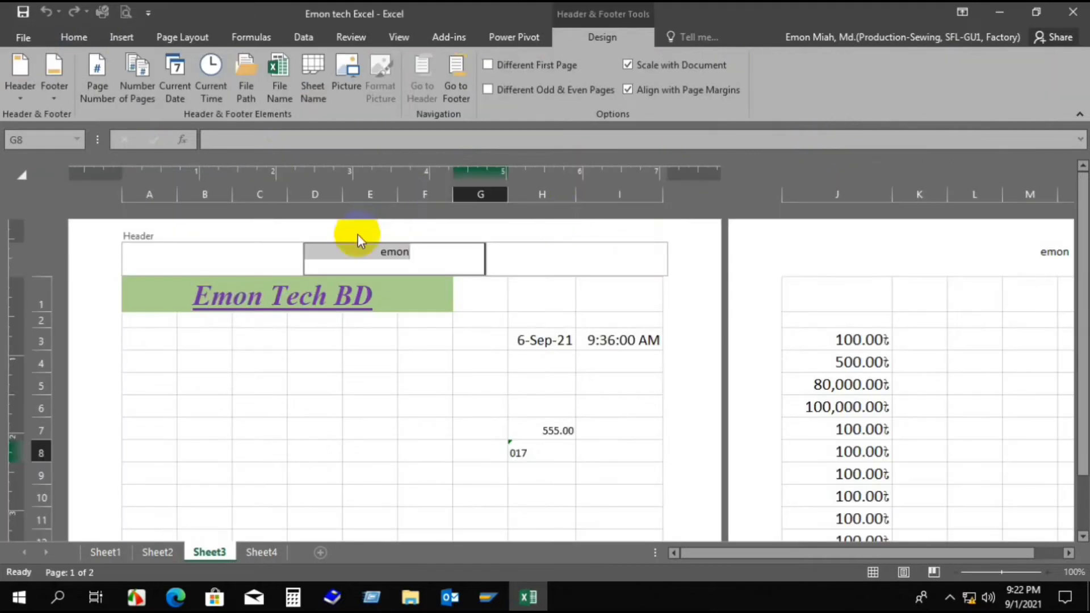
click(426, 265)
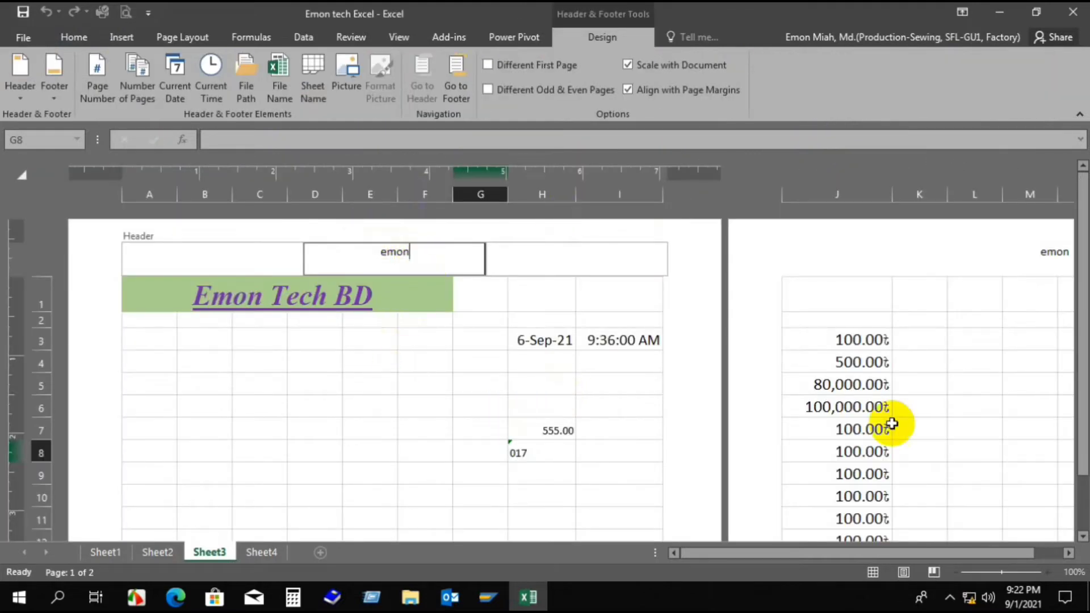
drag(1085, 473, 1085, 526)
scroll(455, 447, down, 7)
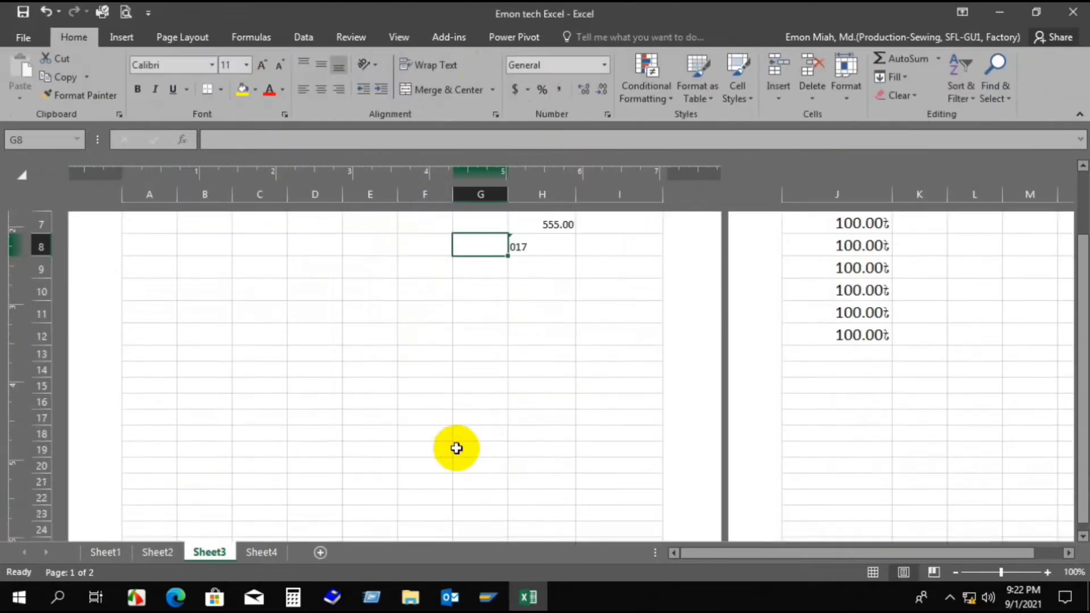
scroll(493, 481, down, 5)
scroll(457, 407, up, 2)
click(397, 369)
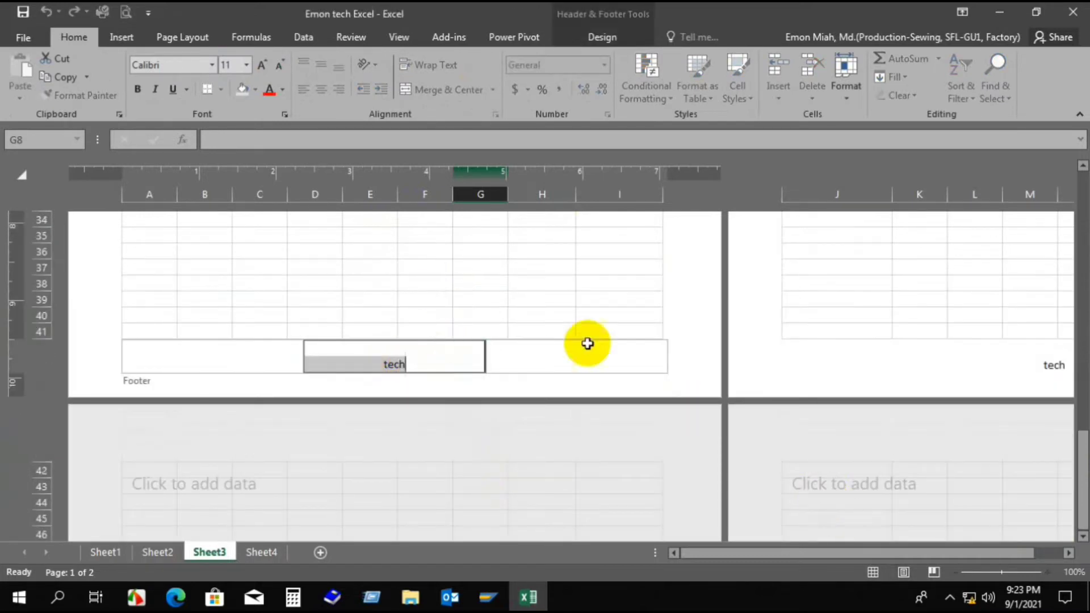
click(449, 283)
key(Up)
key(Left)
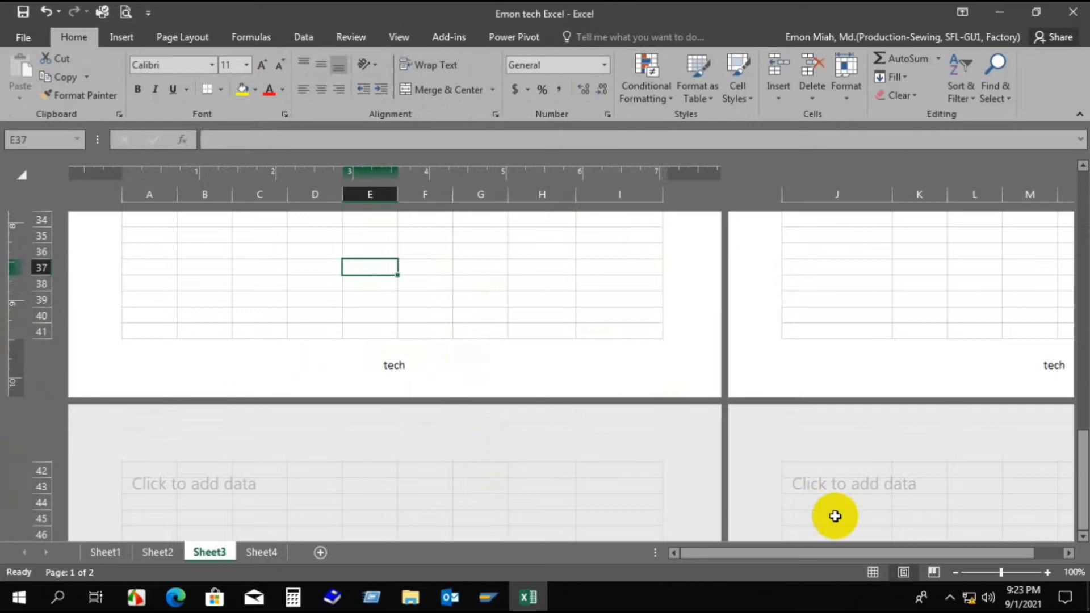
- Return the worksheet to Normal view and select cell F6
click(872, 572)
scroll(328, 352, up, 11)
click(309, 305)
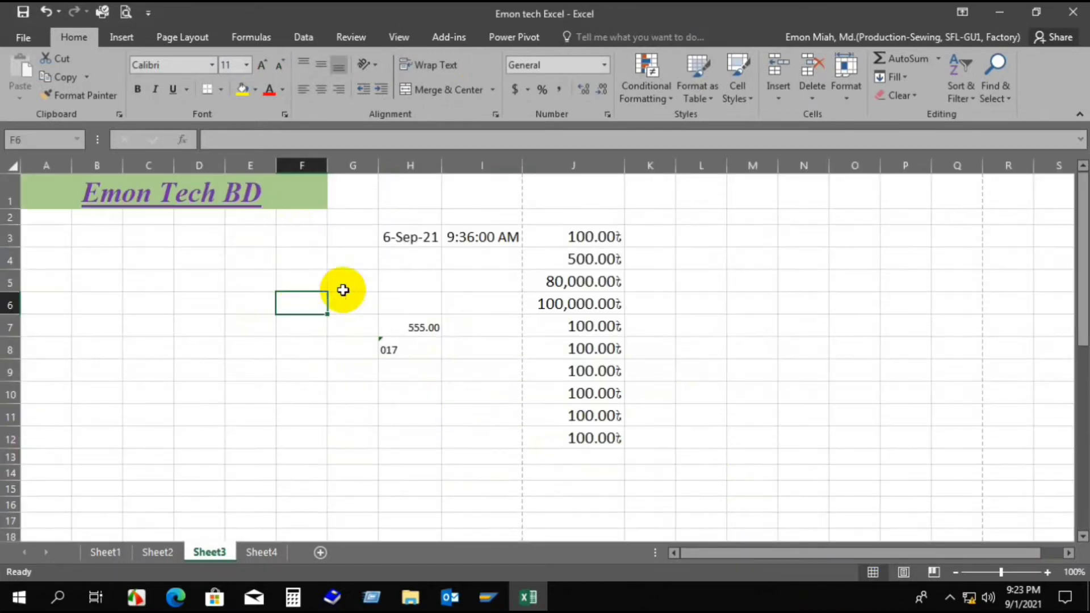
- Examine the header and footer across the pages of the print preview
click(102, 12)
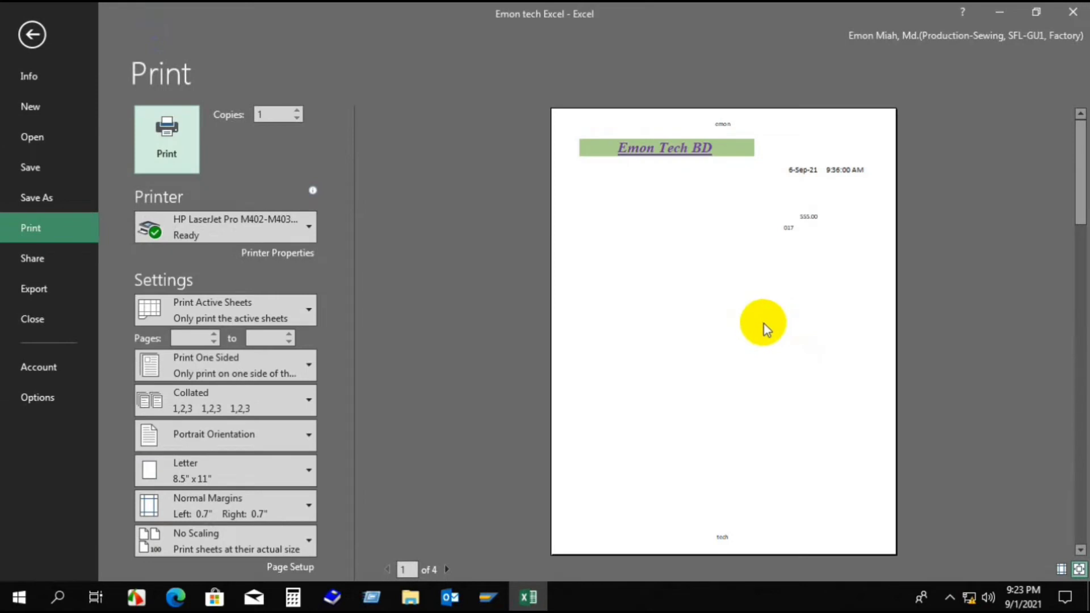
scroll(764, 323, down, 2)
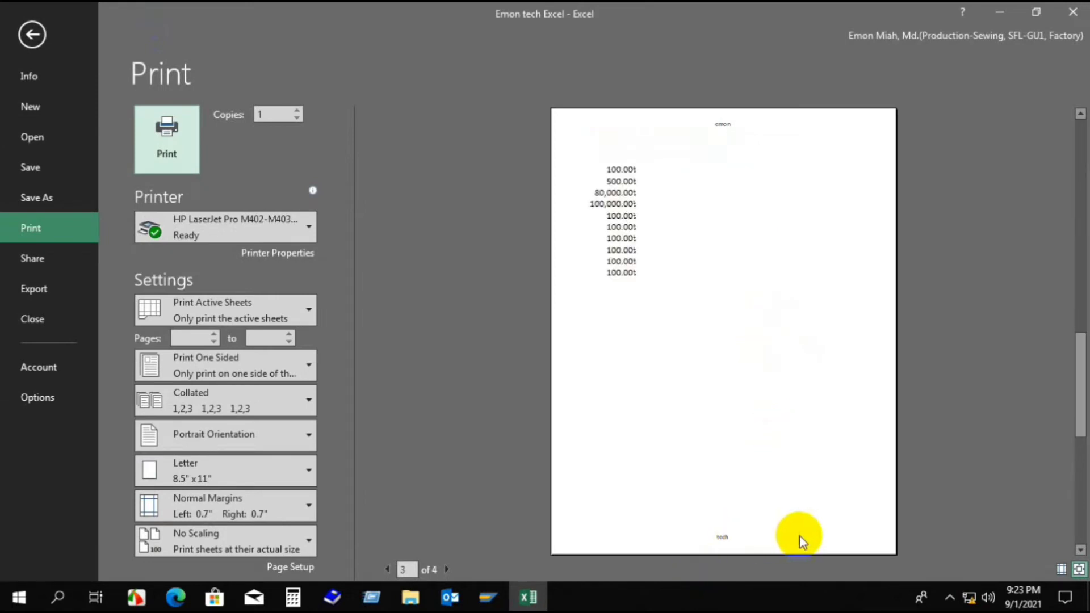
click(32, 35)
- Replace the footer with the preset page numbering format "Page 1 of ?" in Page Setup
click(186, 37)
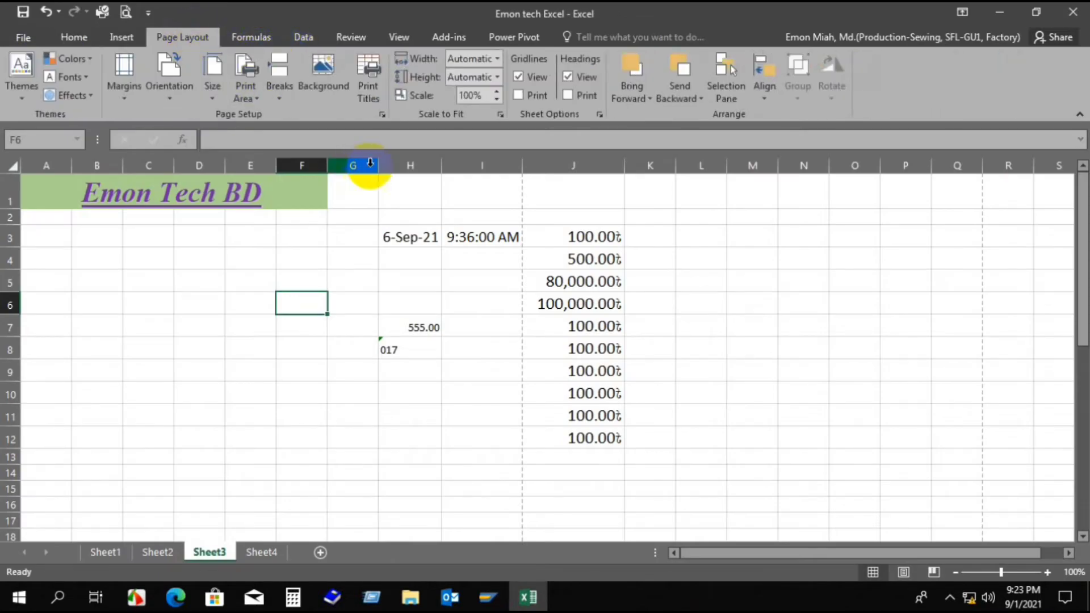
click(379, 114)
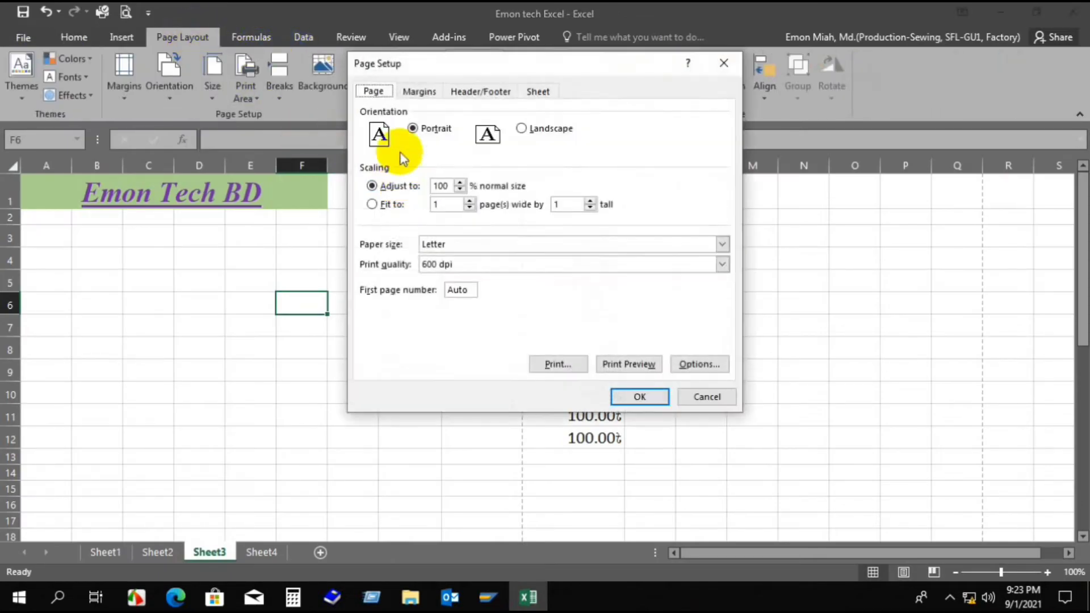
click(473, 92)
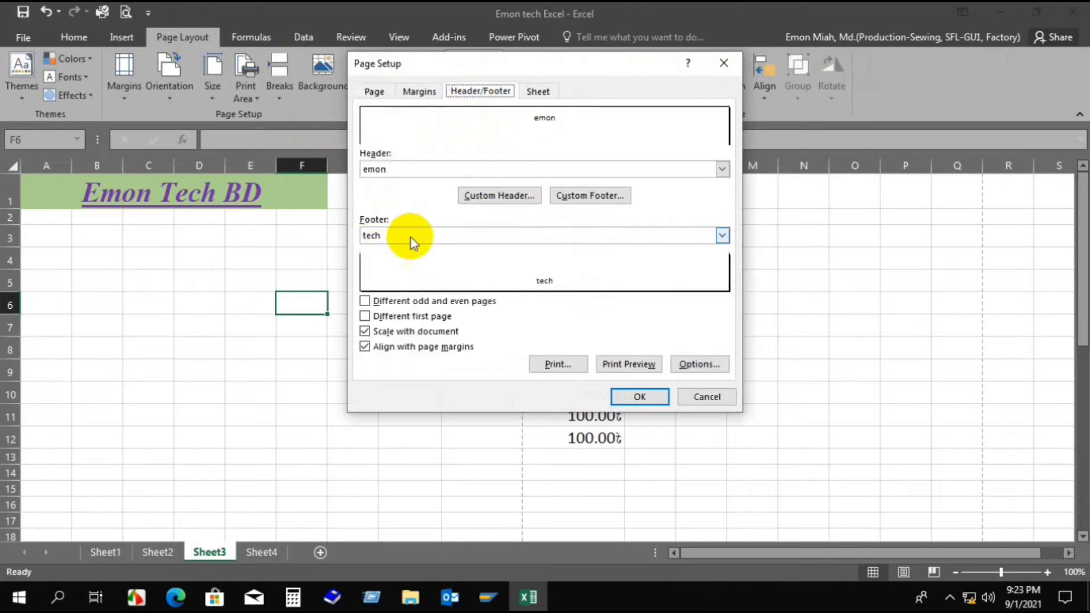
click(722, 235)
scroll(519, 296, up, 4)
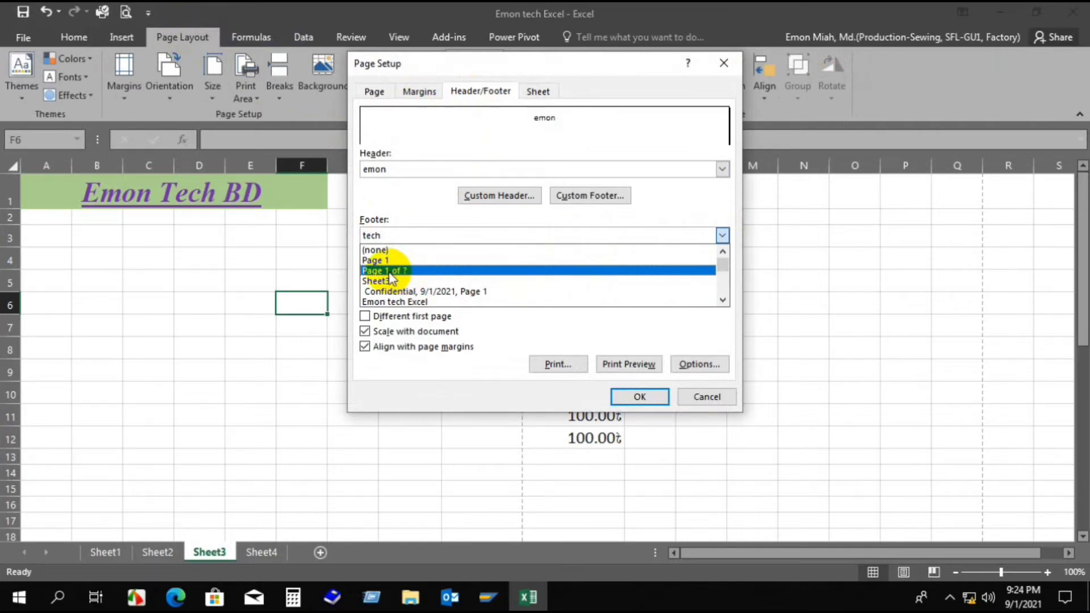
click(391, 272)
click(640, 397)
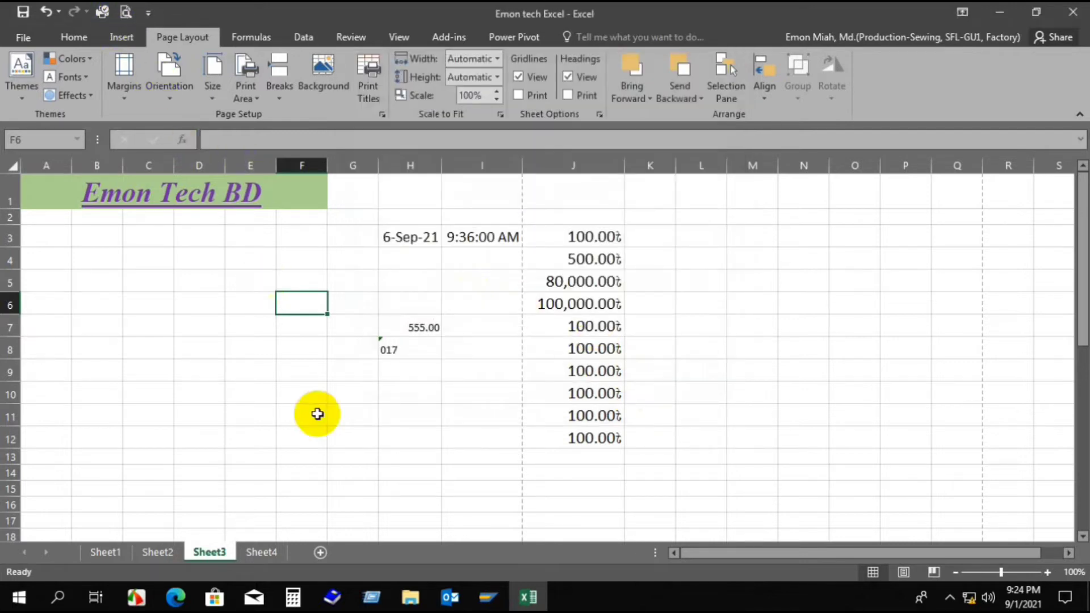
scroll(321, 421, down, 8)
scroll(317, 397, up, 9)
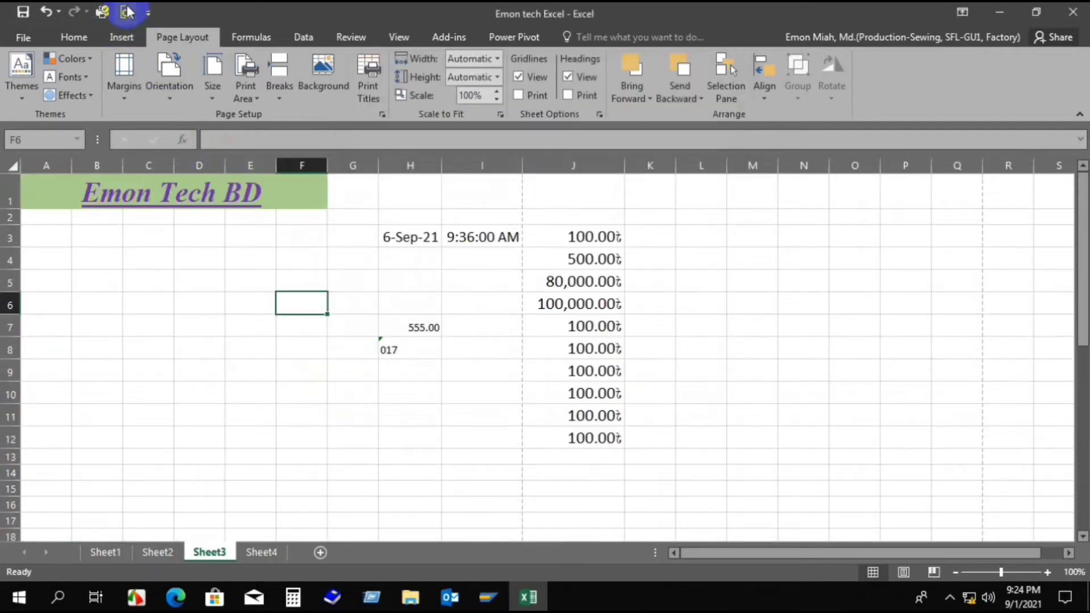
- Examine the page numbering in the footer on all pages of the print preview
click(127, 12)
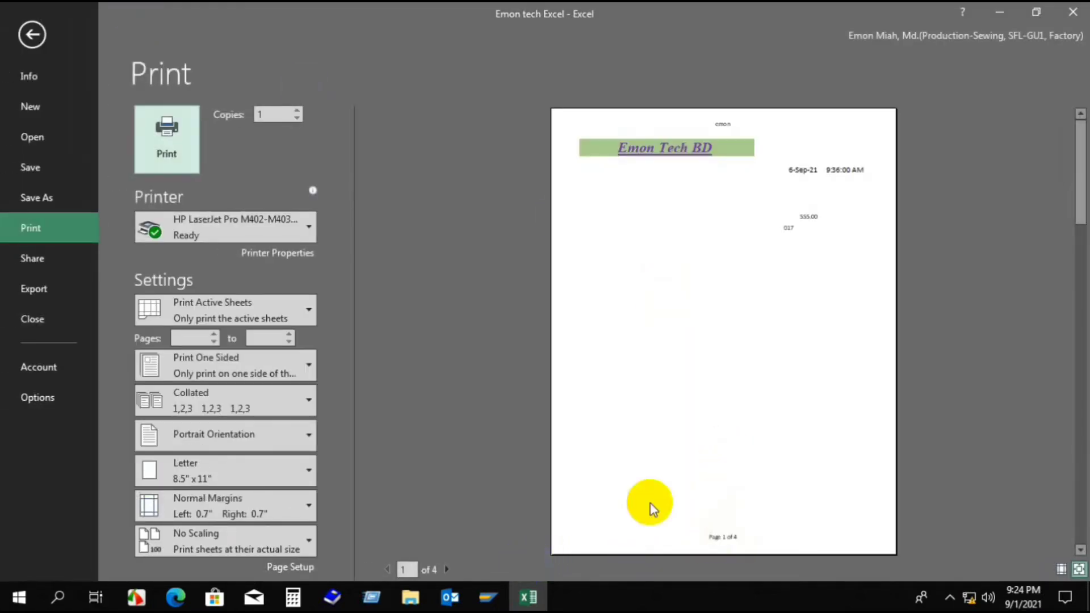
click(447, 569)
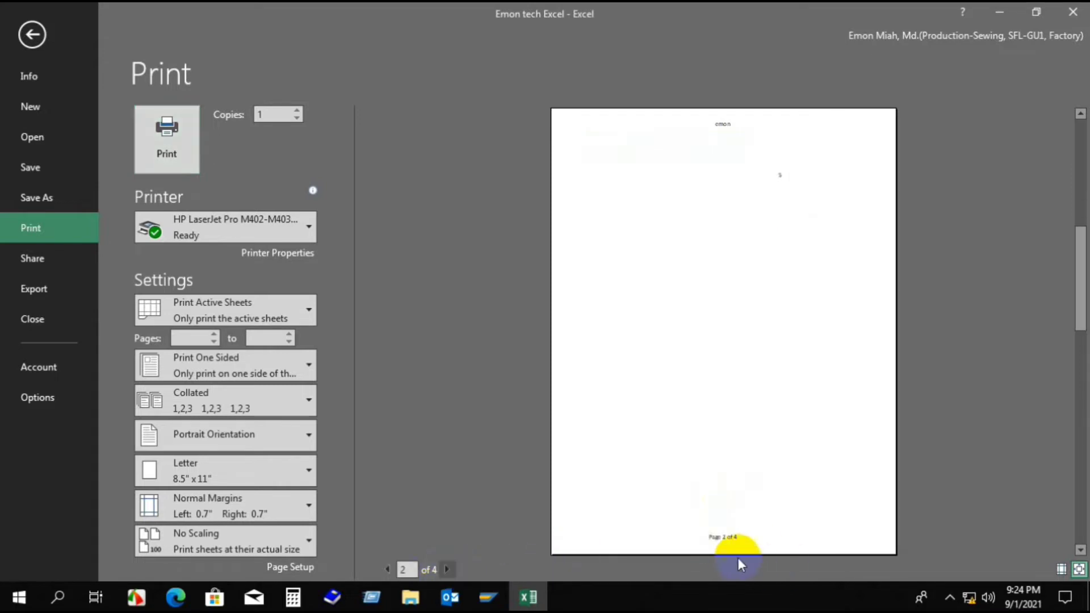
click(485, 595)
click(448, 570)
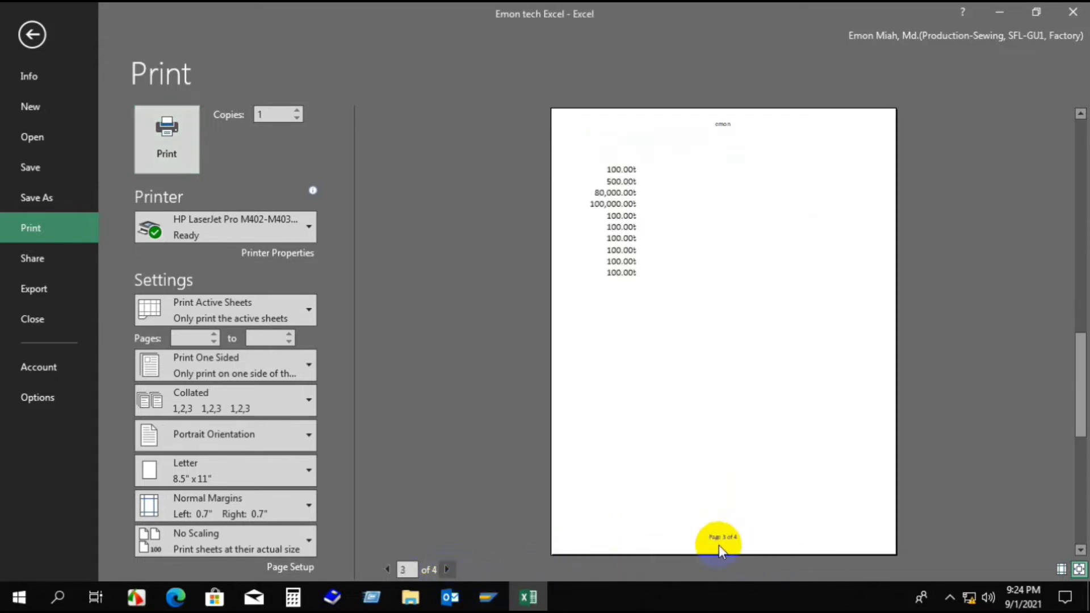
click(448, 569)
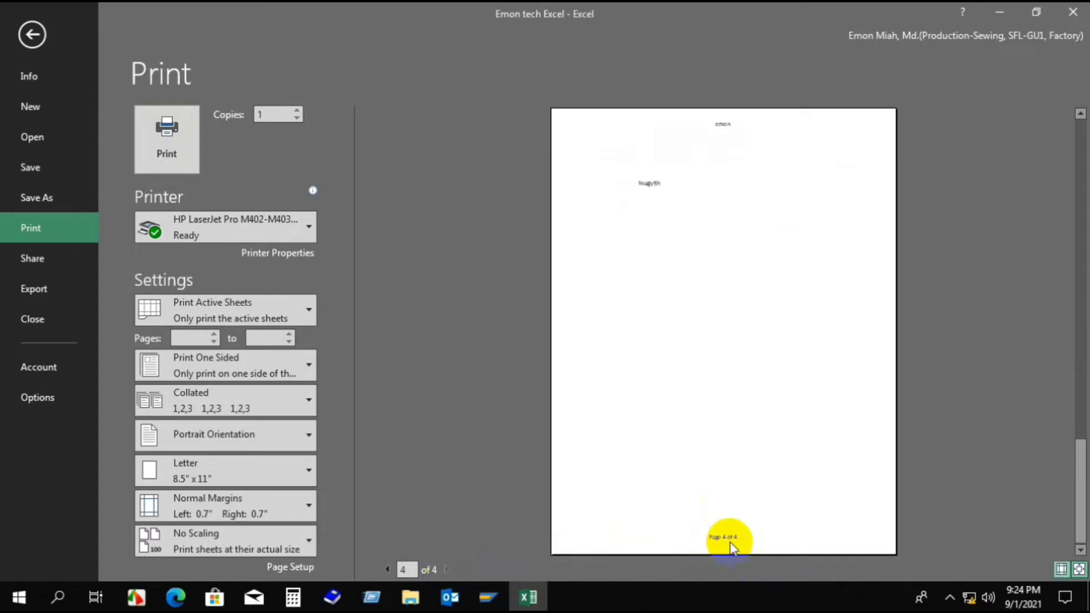
click(32, 36)
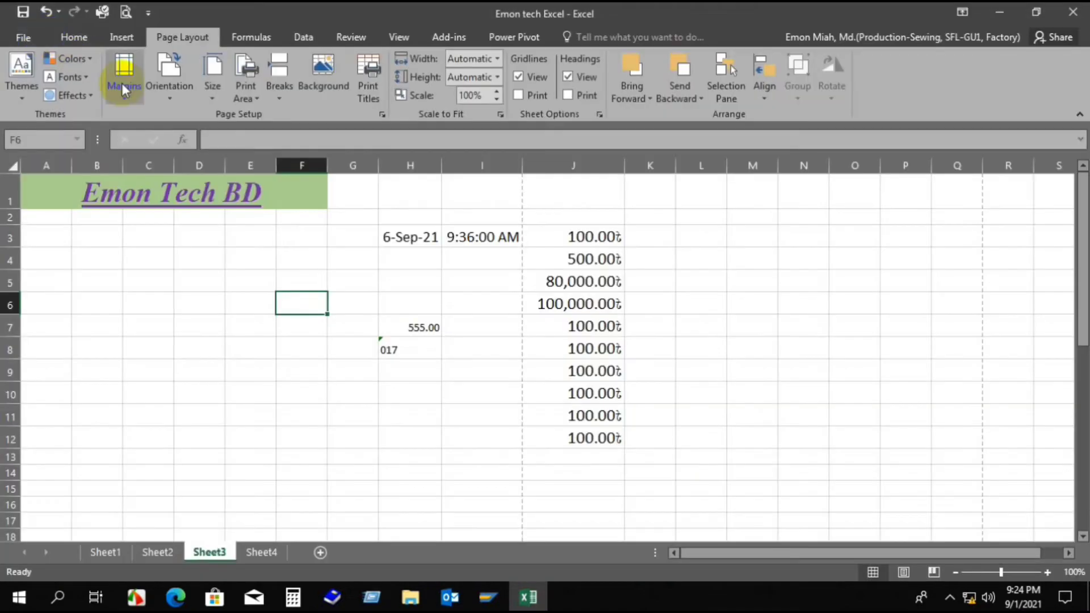
- Start a serial number column beside the amounts by entering 1 in I3 and 2 in I4
click(227, 234)
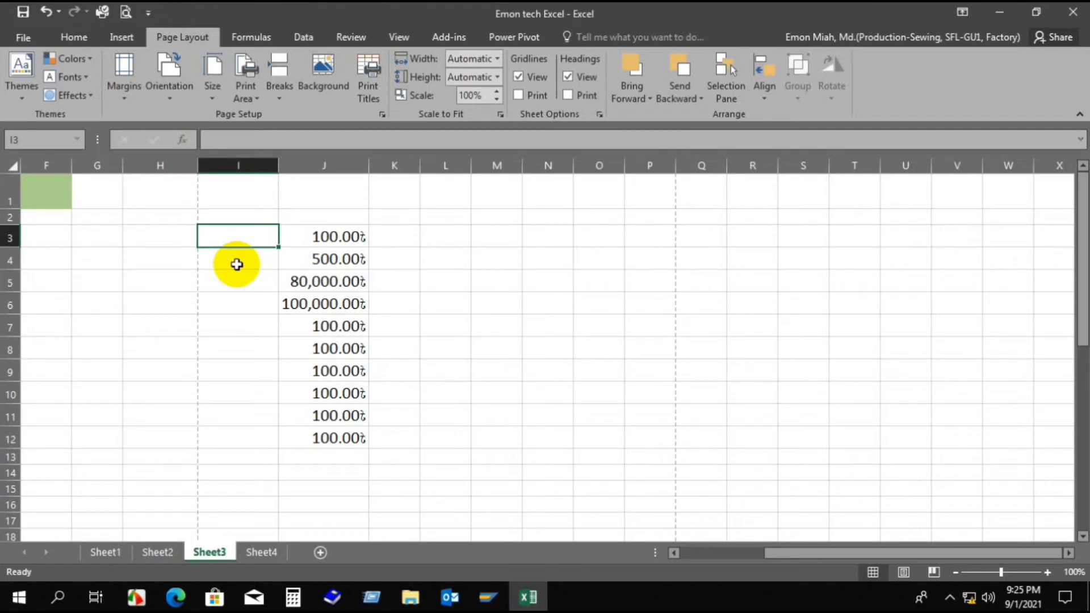
drag(332, 237, 340, 442)
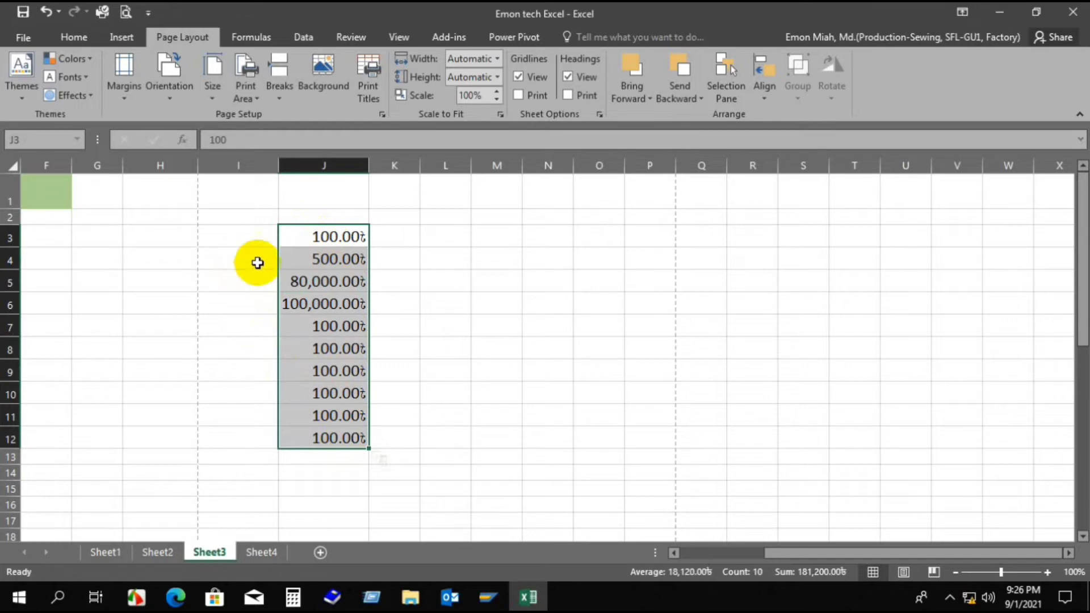
click(240, 235)
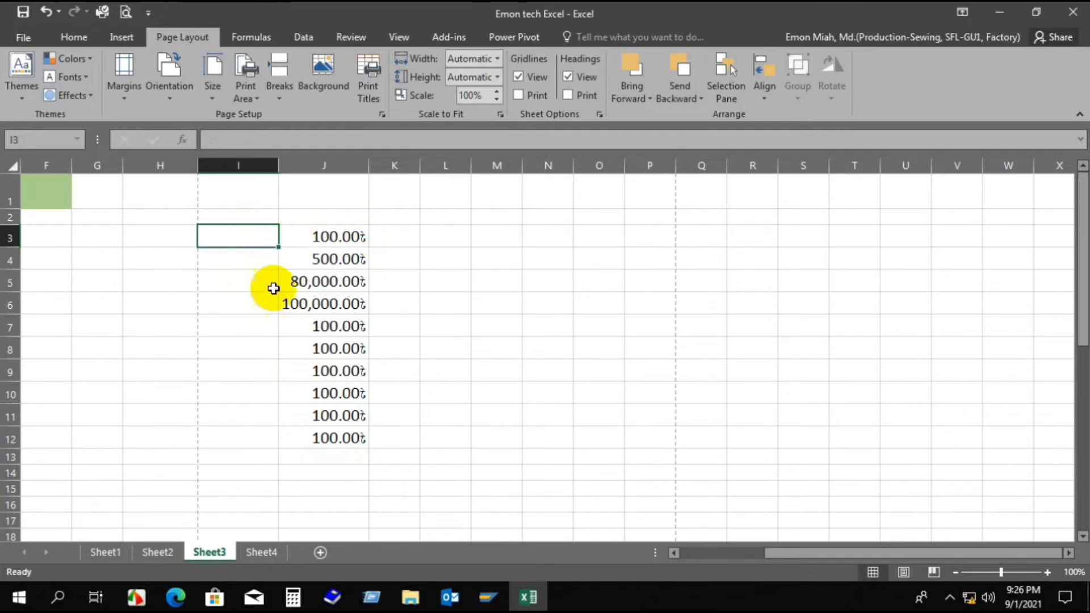
text(1)
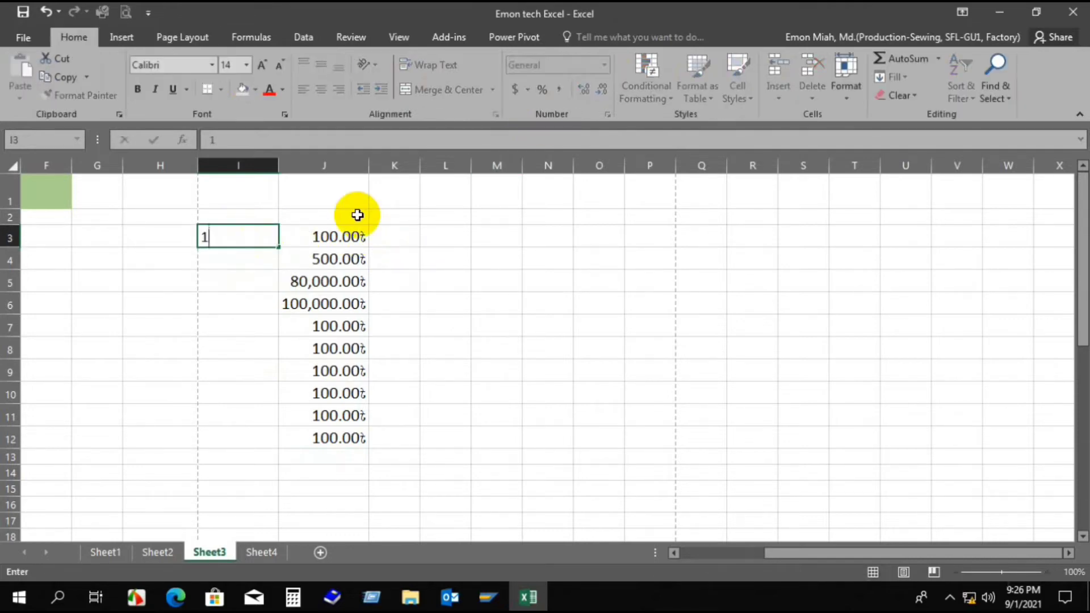
key(Return)
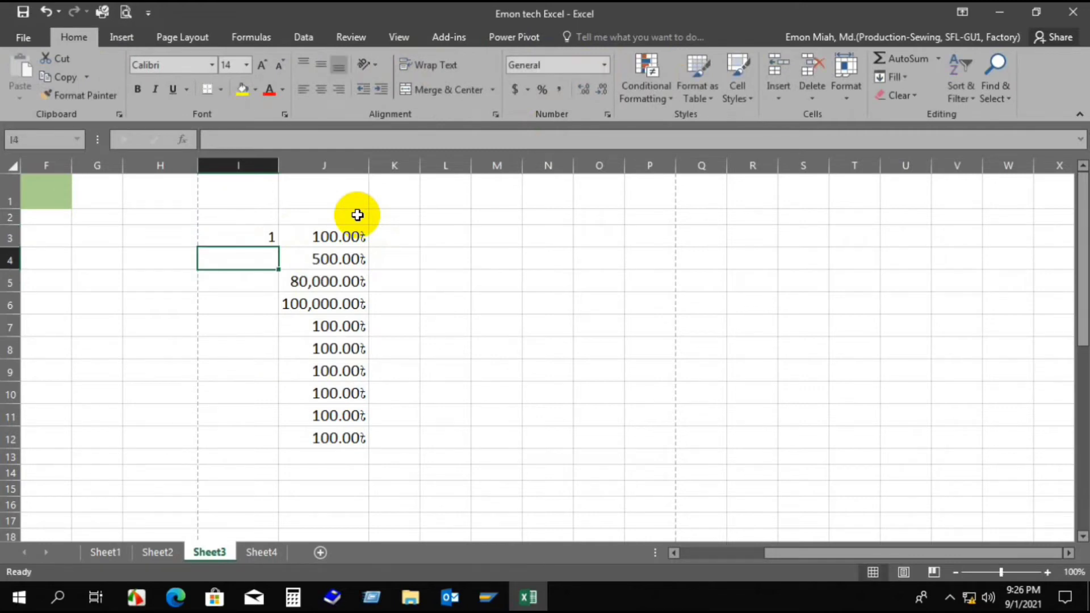
text(2)
key(Return)
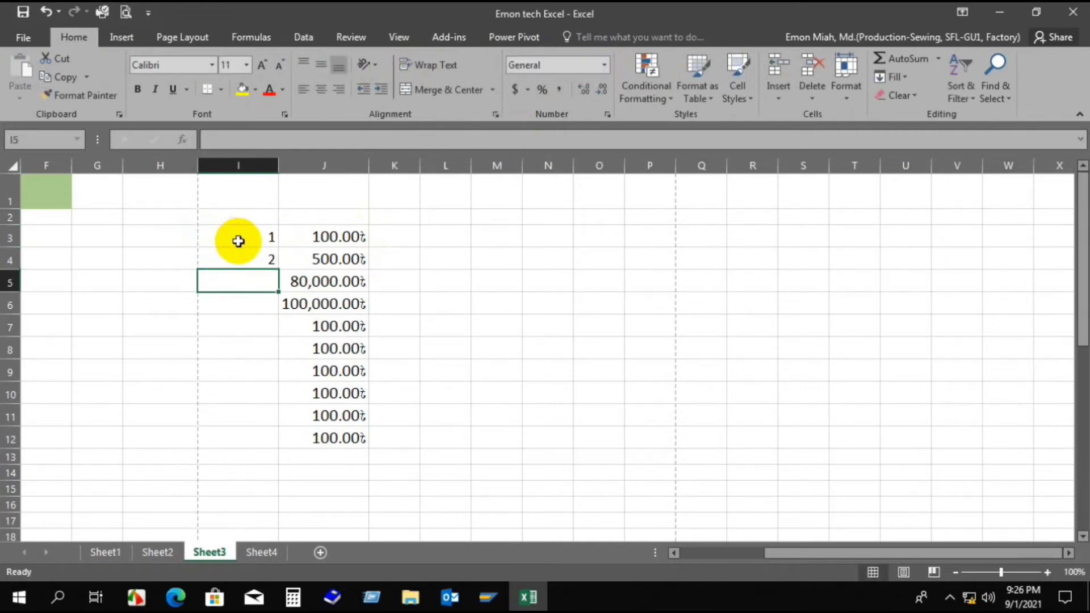
- Extend the series from cells I3 and I4 down to I12 with AutoFill
click(246, 241)
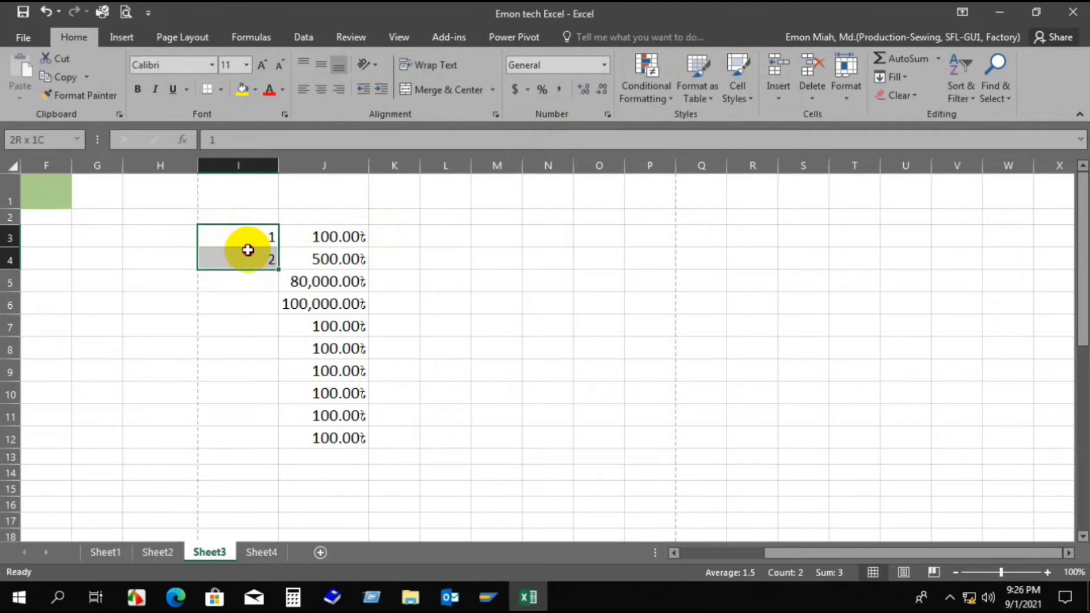
drag(248, 250, 276, 274)
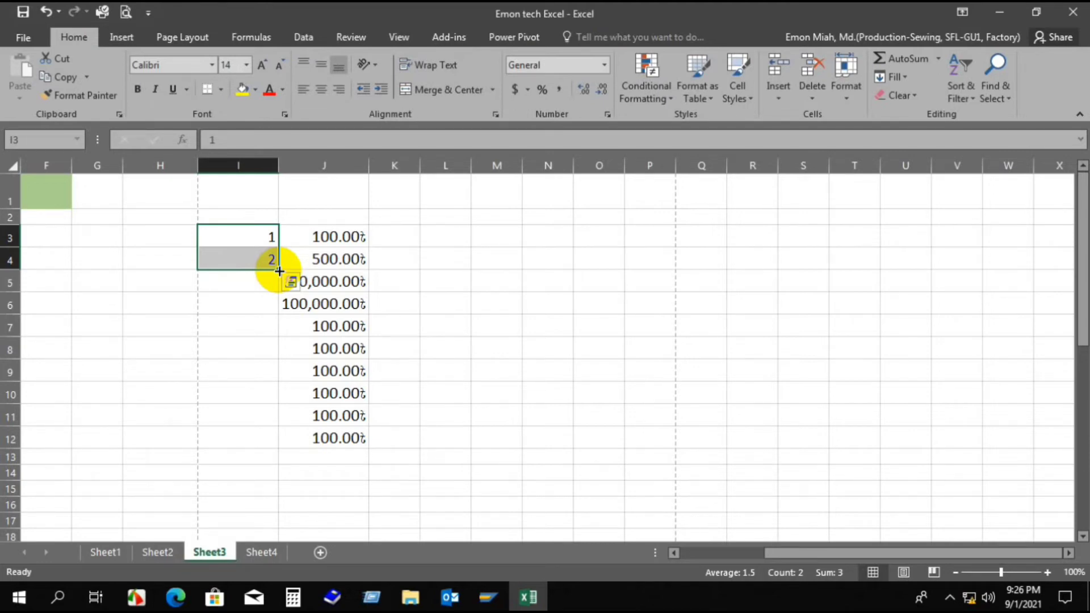
drag(279, 271, 275, 442)
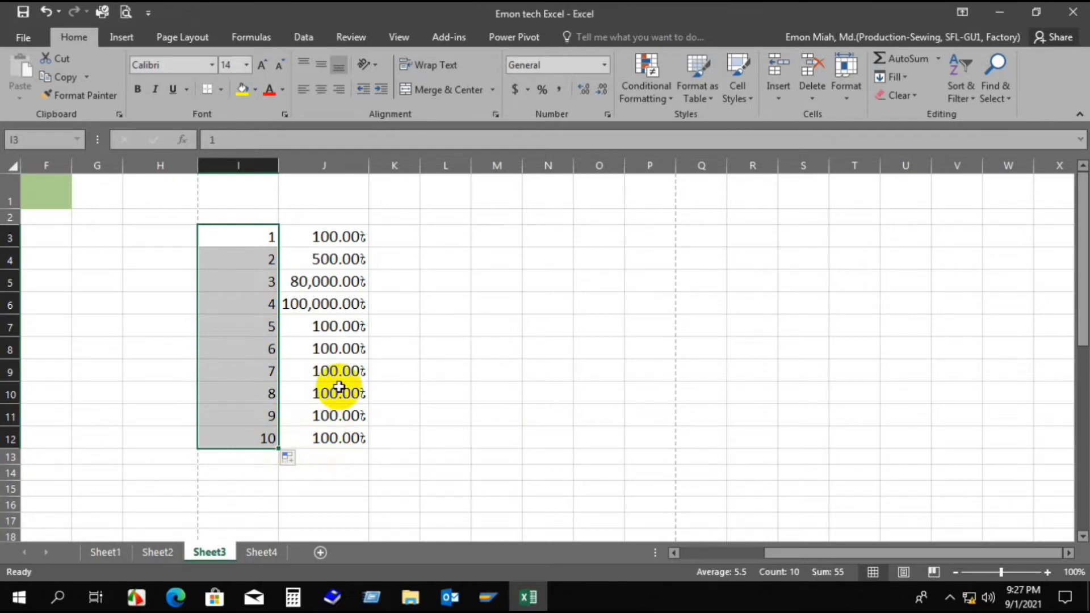
- Undo the series fill and clear the number in cell I4
key(ctrl+z)
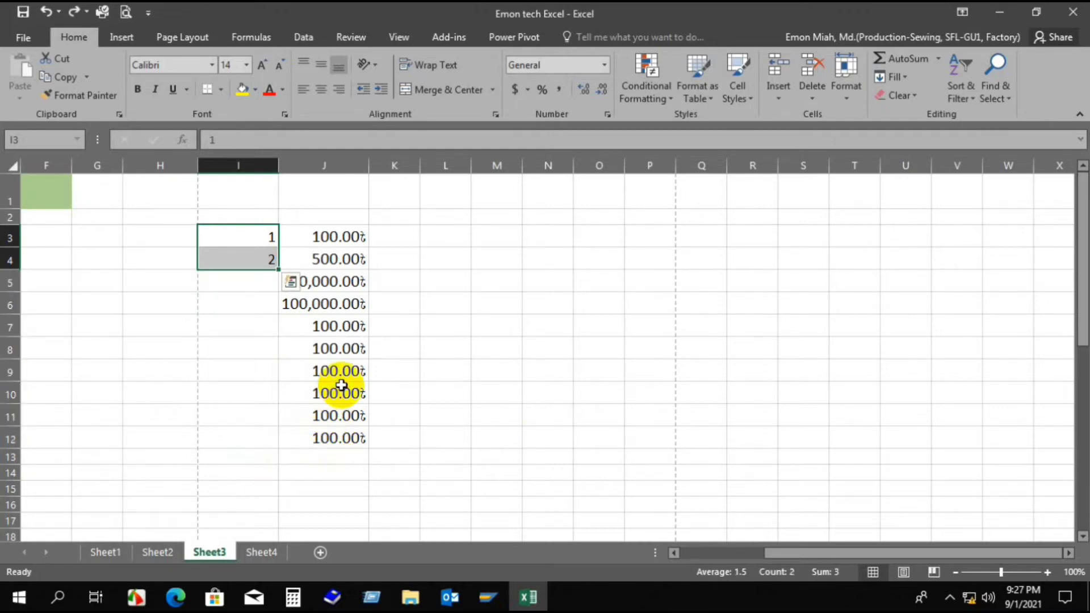
click(261, 254)
key(Delete)
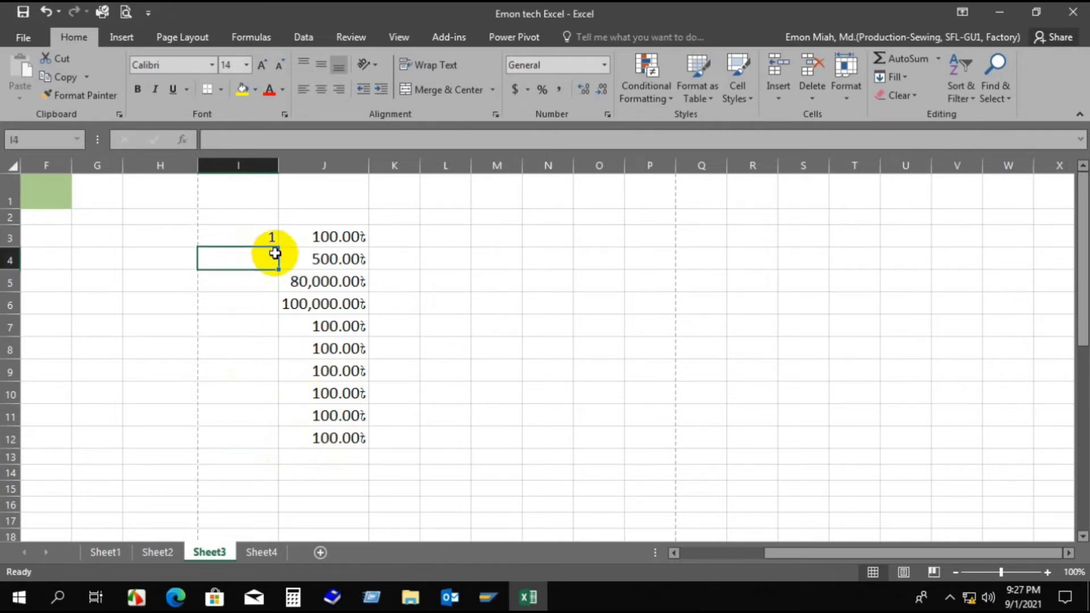
- Fill cell I3 down to I12 and set the AutoFill option to Fill Series, then select cell F8
click(272, 236)
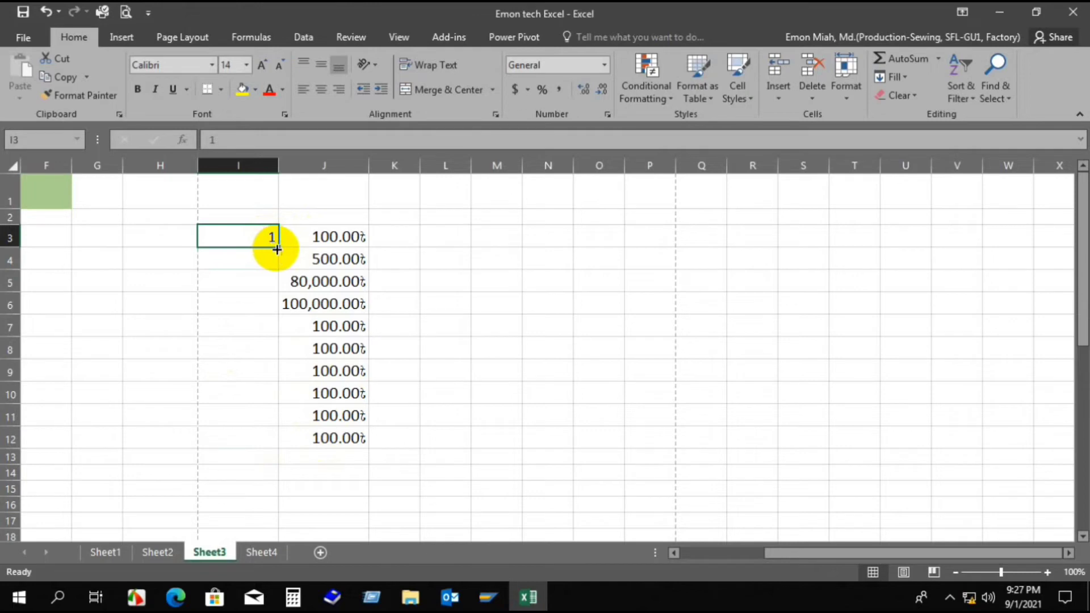
drag(277, 249, 275, 446)
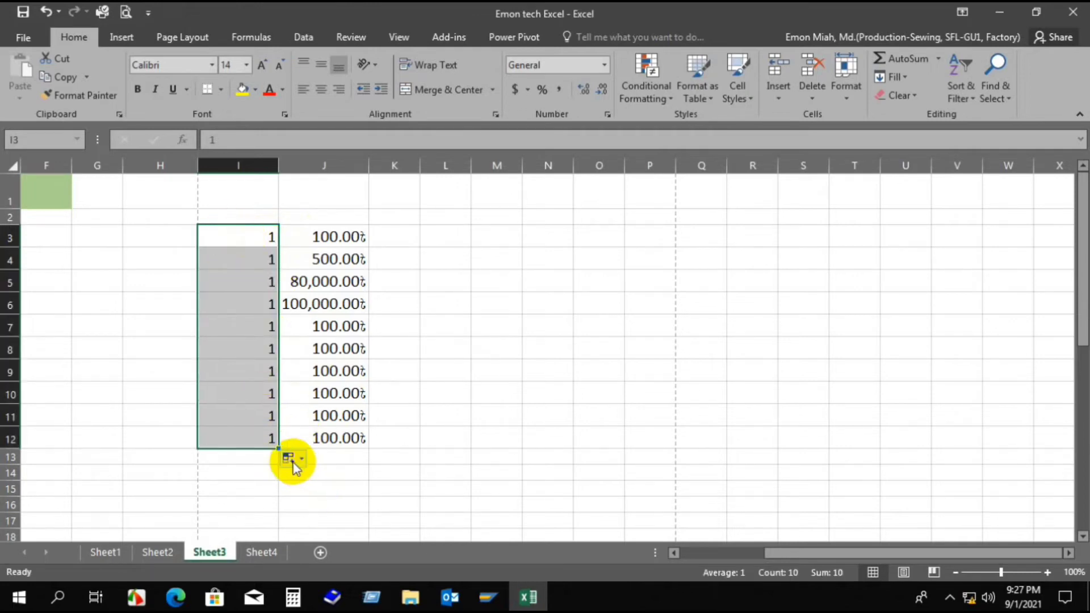
click(291, 464)
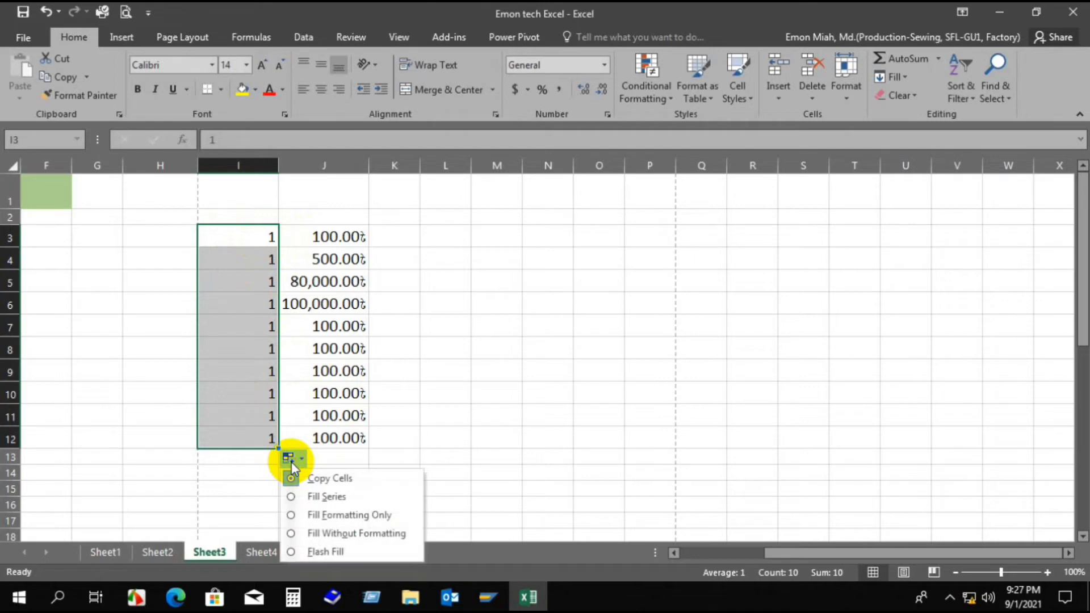
click(303, 497)
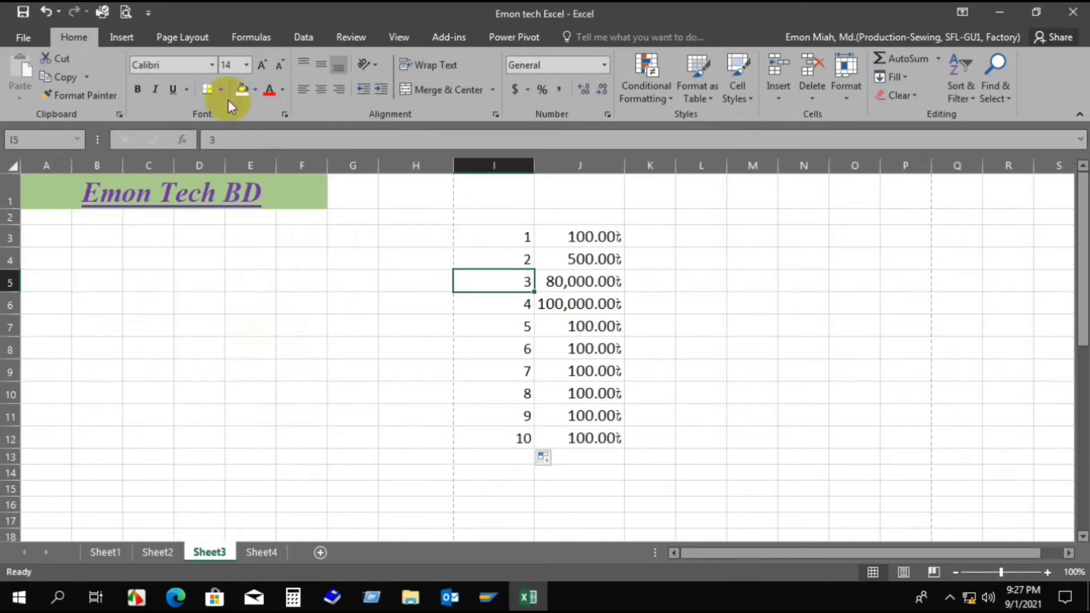
click(286, 342)
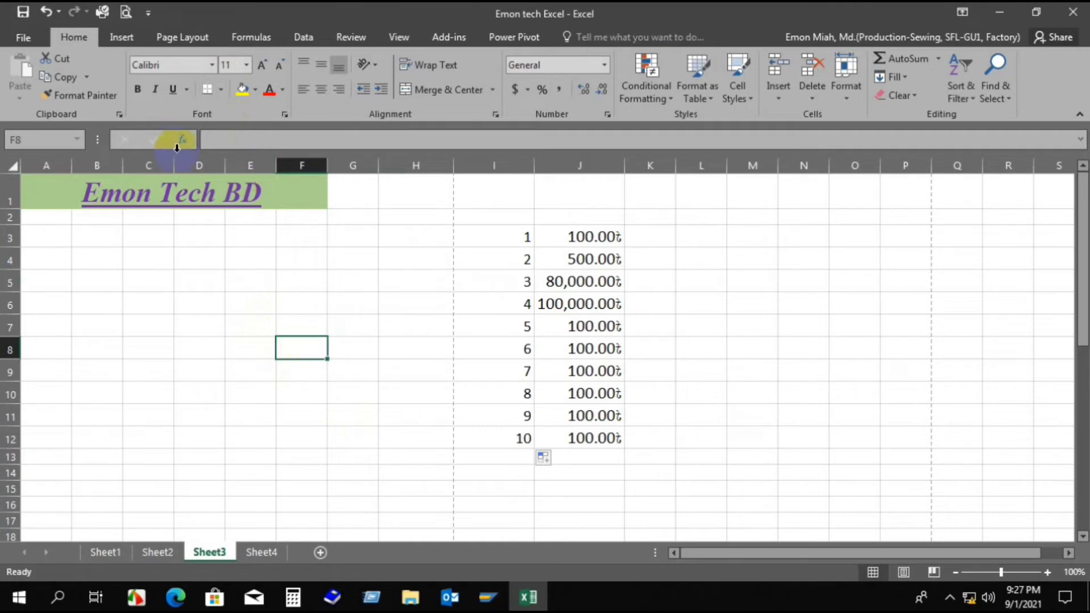
- Set the page orientation to Landscape in Page Setup and check it in the print preview
click(182, 38)
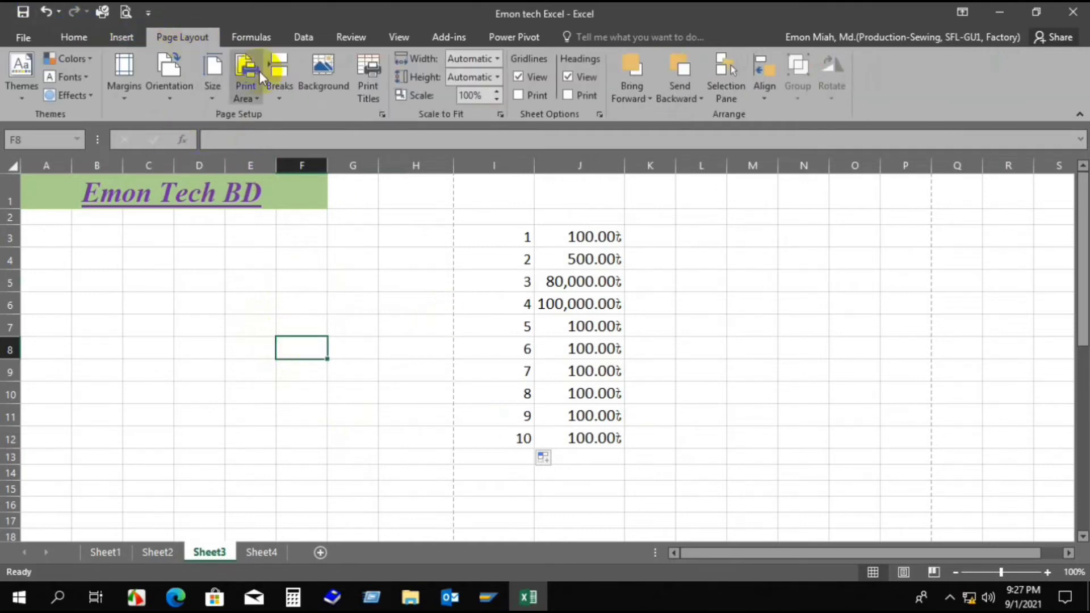
click(379, 114)
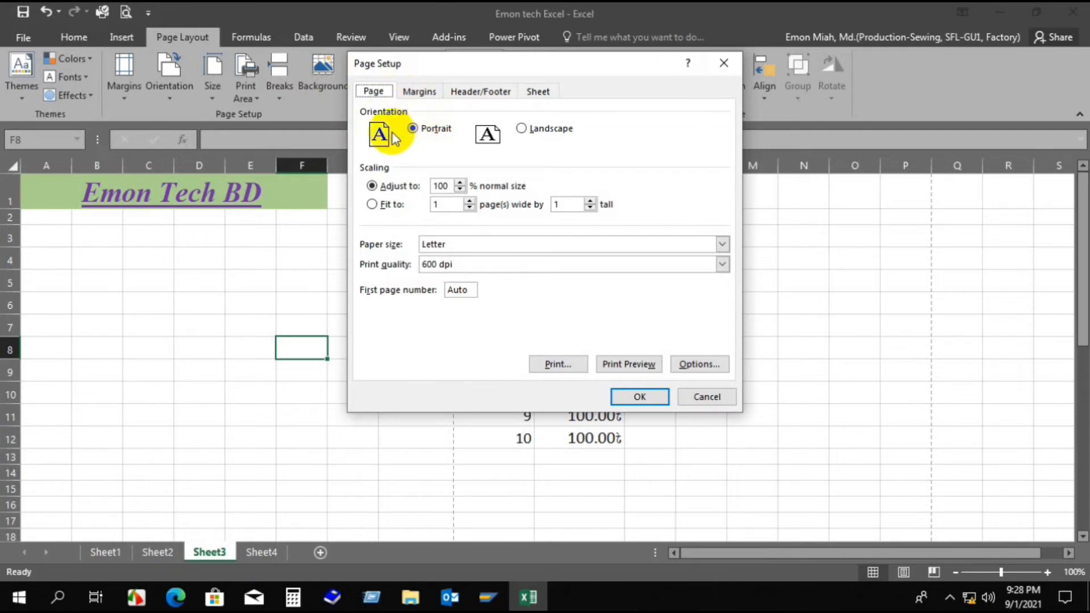
click(519, 131)
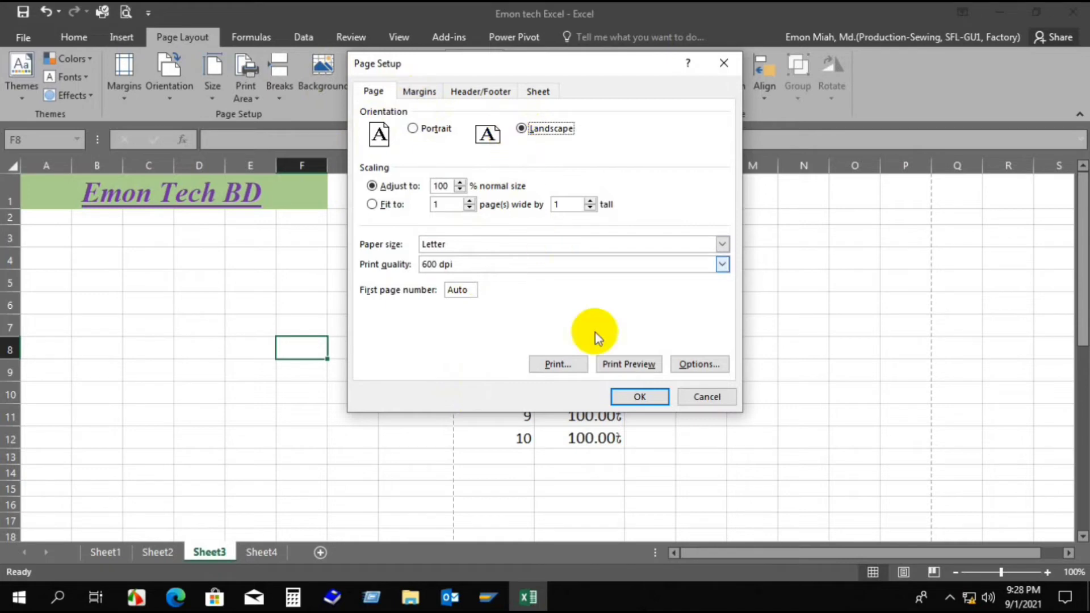
click(619, 364)
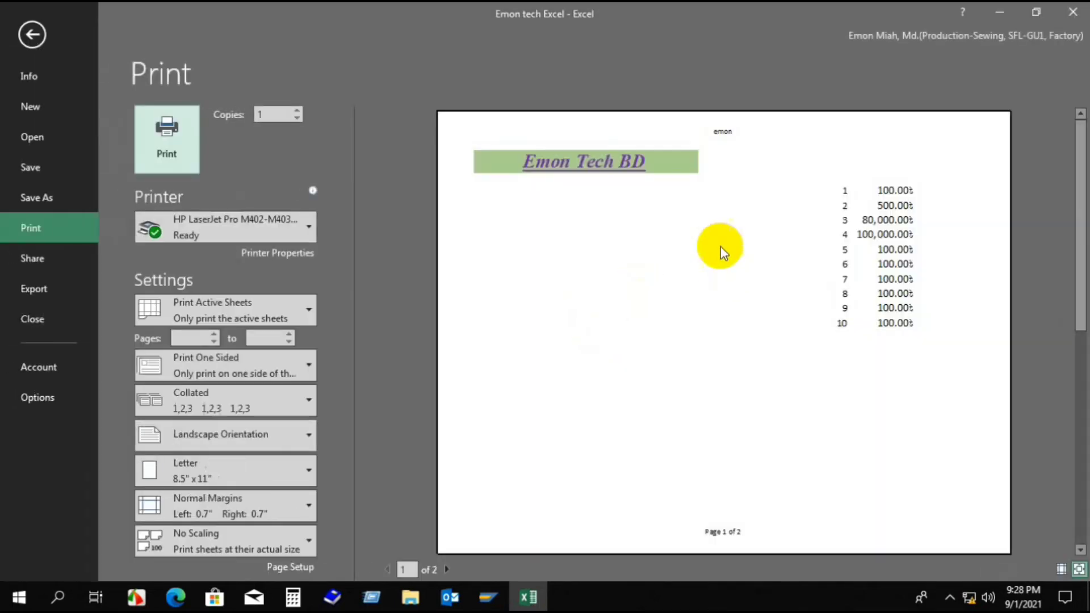
click(36, 33)
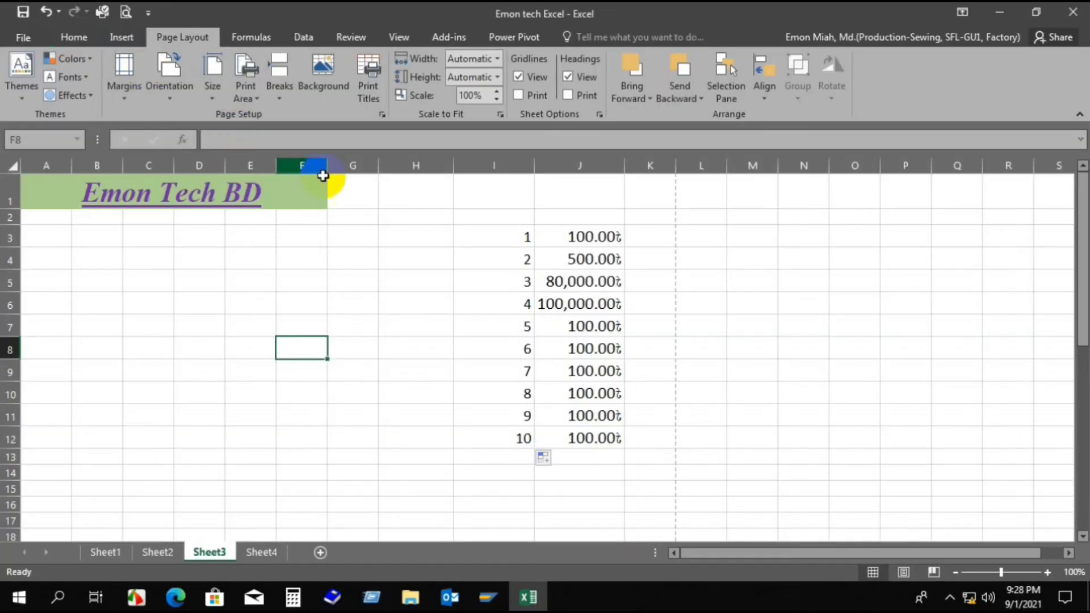
- Set the page orientation back to Portrait in Page Setup and check it in the print preview
click(379, 116)
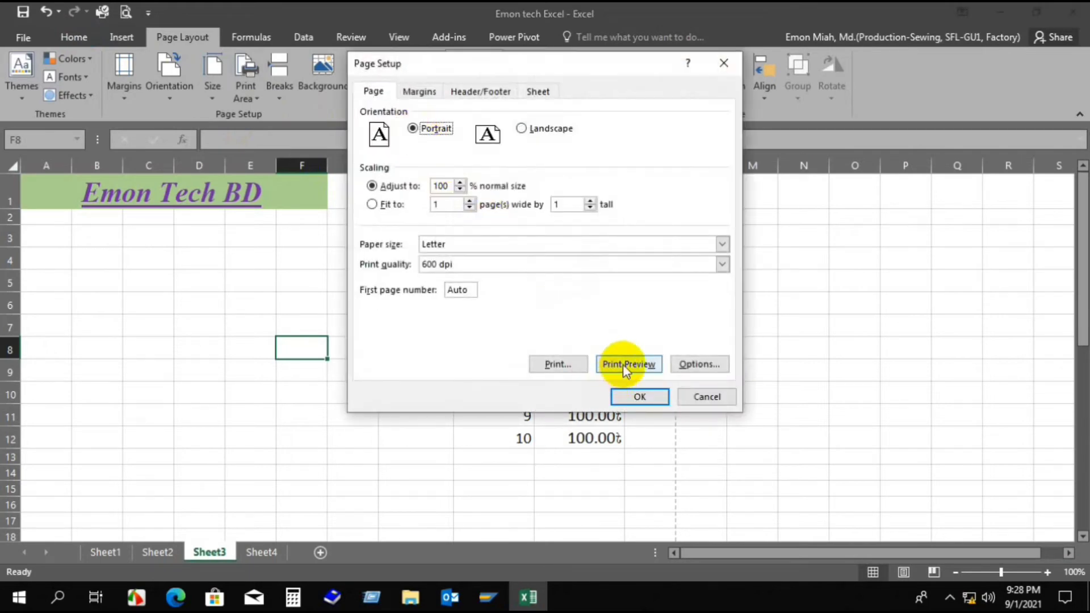
click(624, 365)
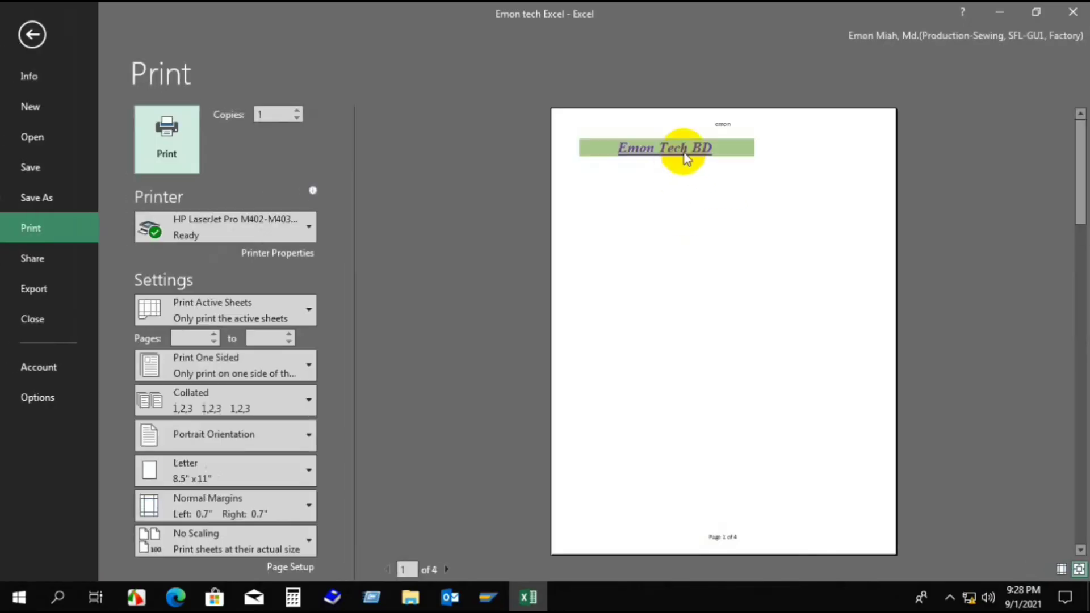
click(31, 33)
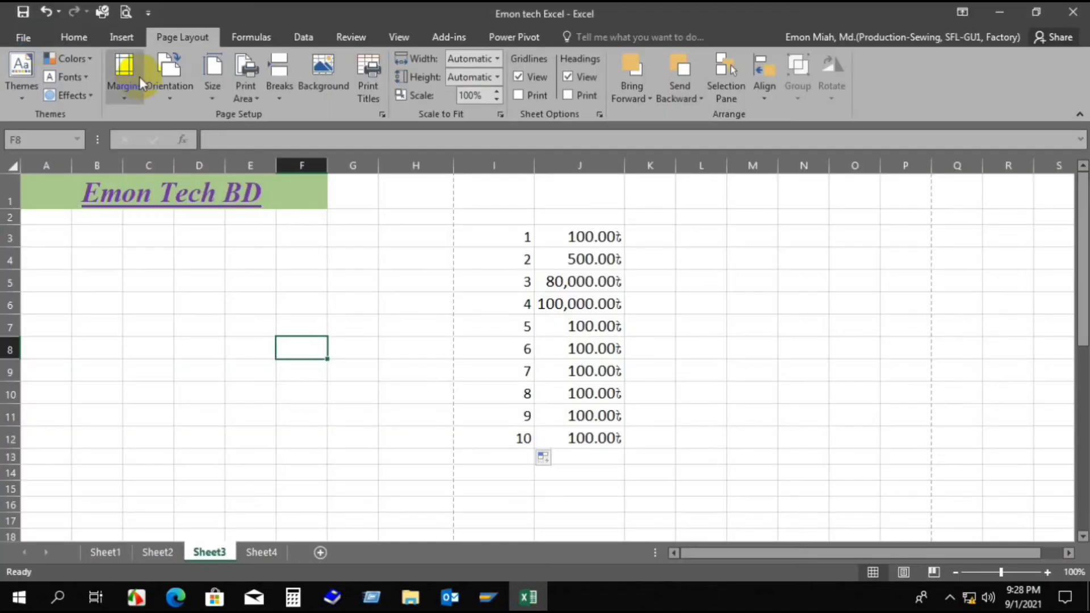
- Set the paper size to A4 in Page Setup and, after viewing the margin settings, open the print preview
click(382, 114)
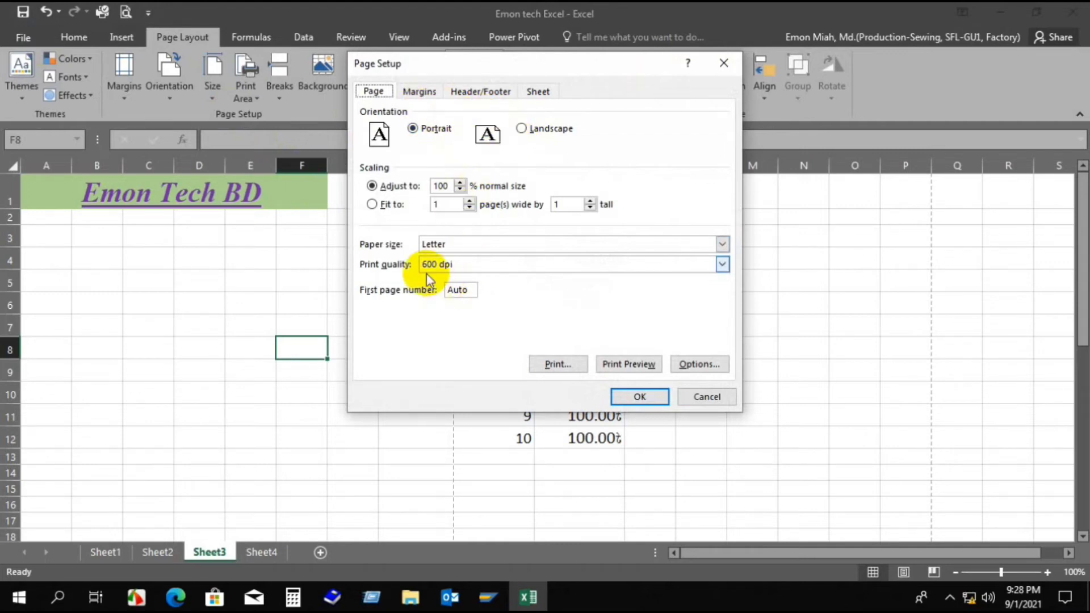
click(477, 245)
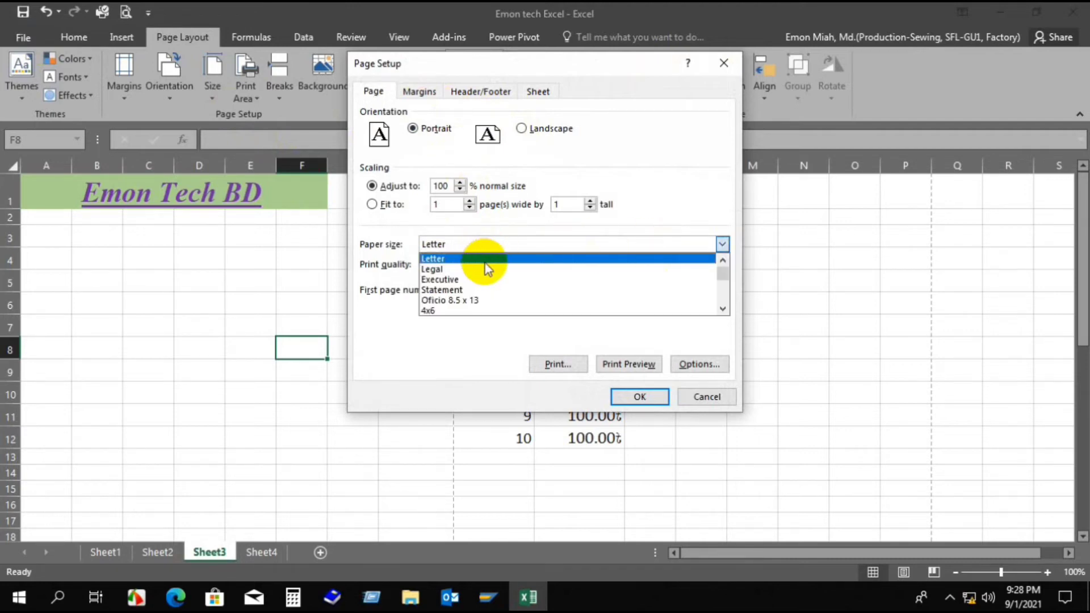
scroll(489, 284, down, 1)
scroll(488, 284, down, 1)
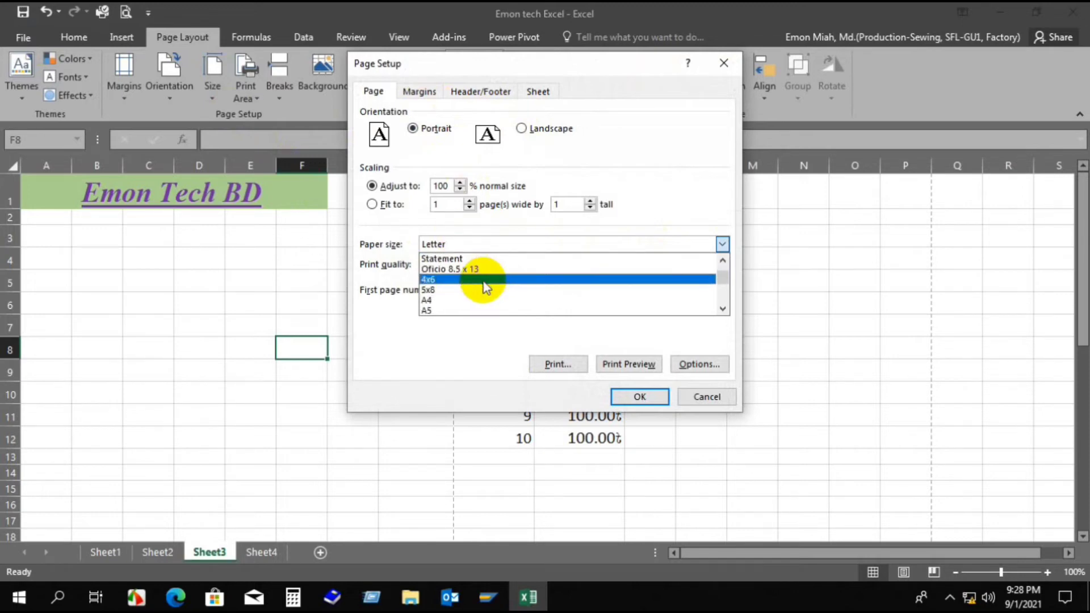
click(434, 298)
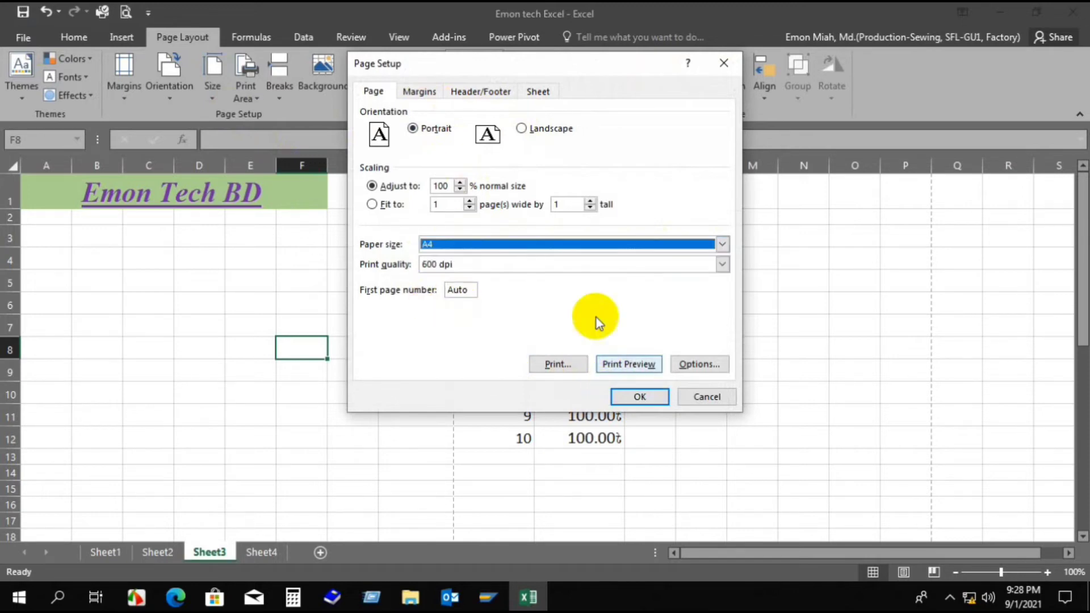
click(428, 93)
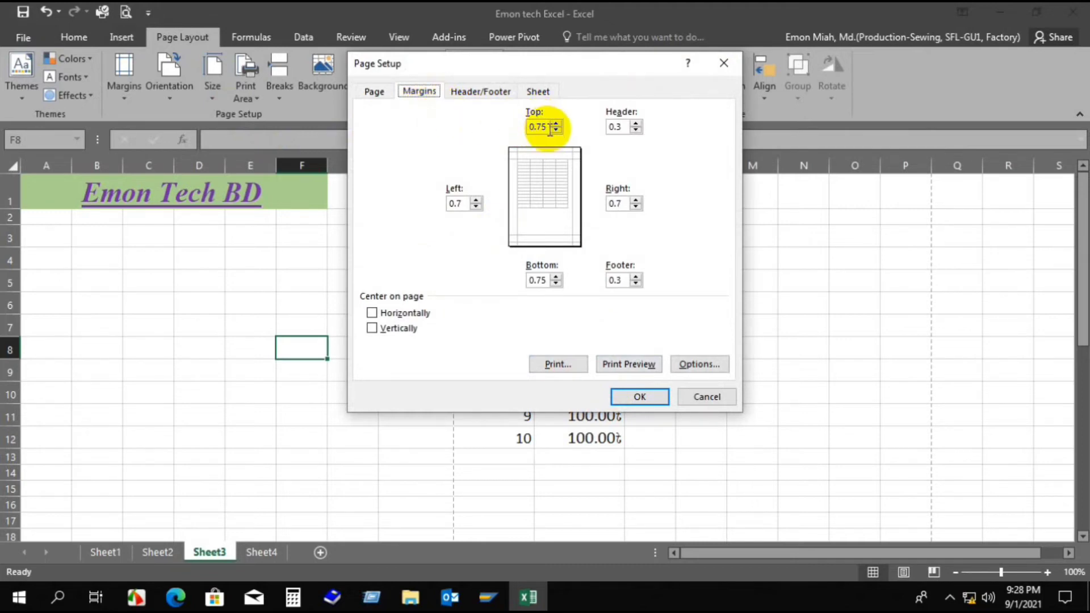
click(626, 368)
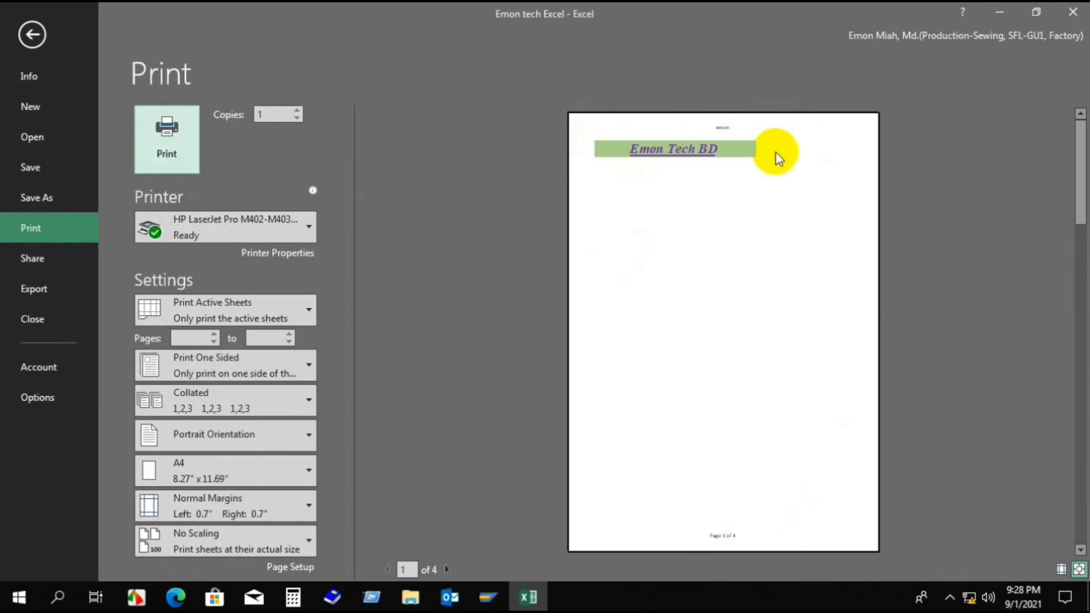
- Leave the print preview and set the left and right margins to 0 in Page Setup
click(32, 34)
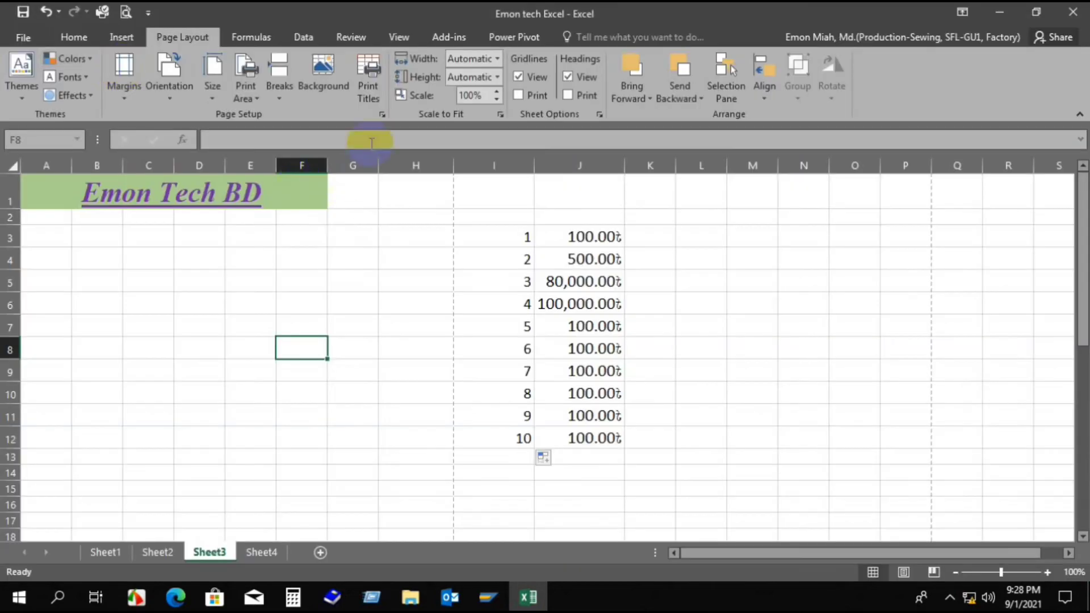
click(382, 115)
click(419, 91)
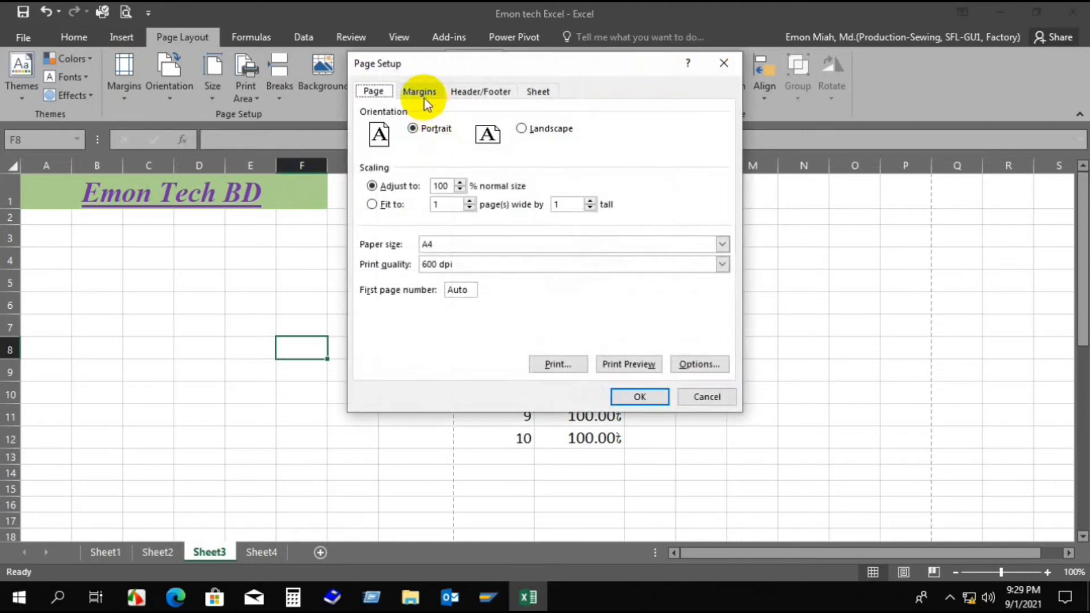
click(476, 207)
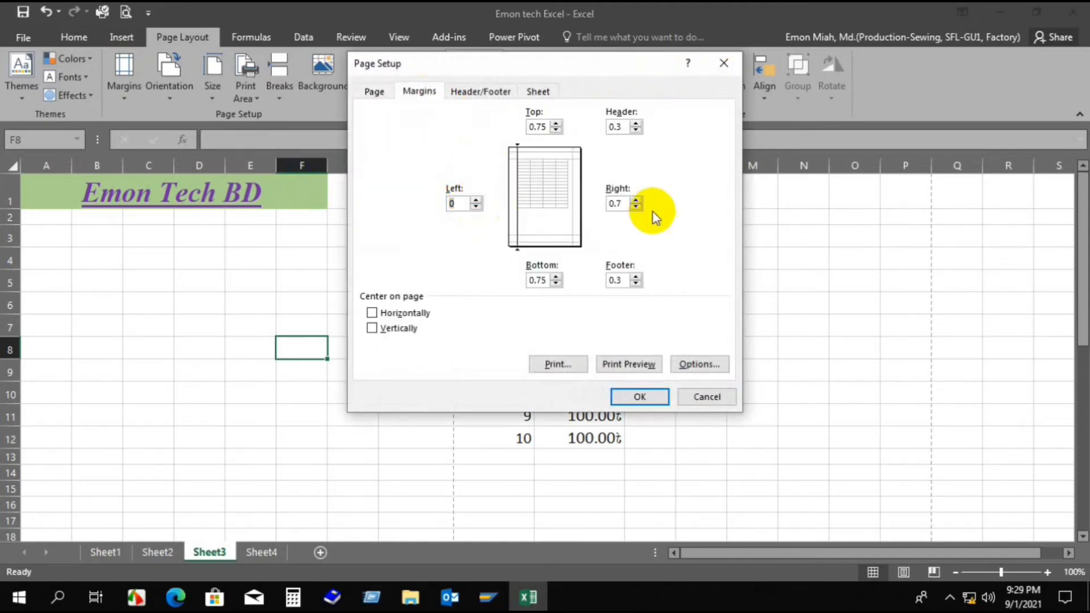
click(636, 207)
click(636, 207)
click(636, 207)
- Set the top and bottom page margins to 0
click(556, 130)
click(555, 130)
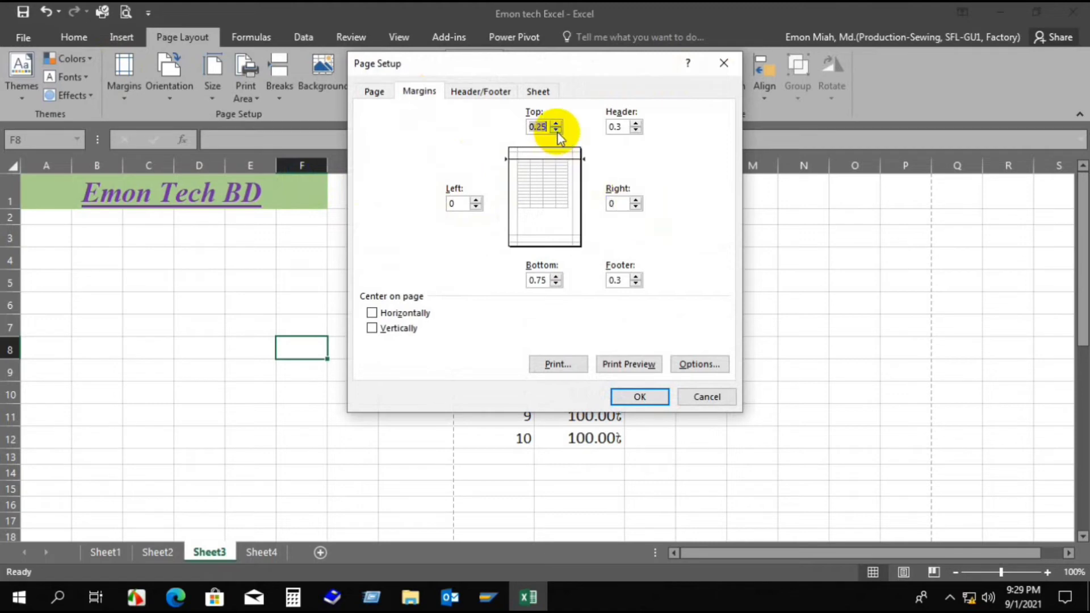
click(556, 130)
click(556, 284)
click(557, 283)
click(556, 283)
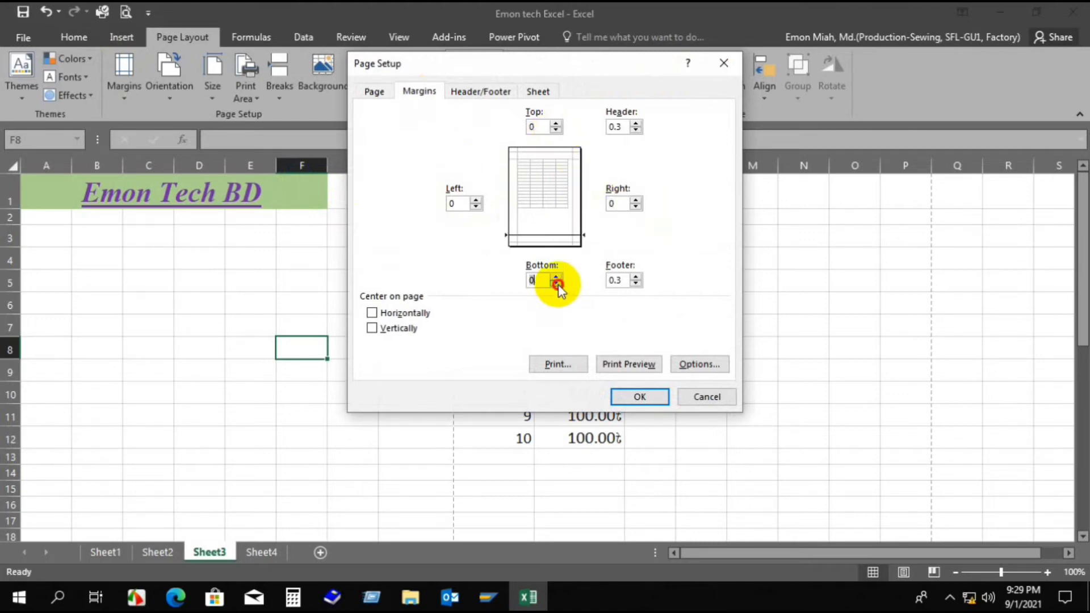
click(636, 130)
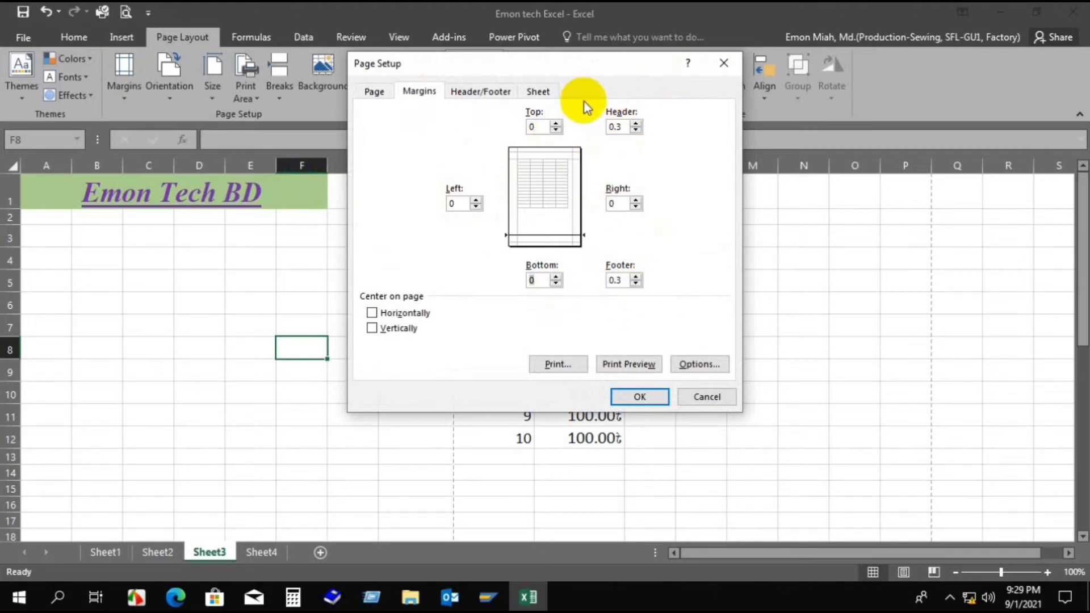
- Apply the Page Setup changes after viewing the header/footer and sheet options, and check the page in the print preview
click(497, 95)
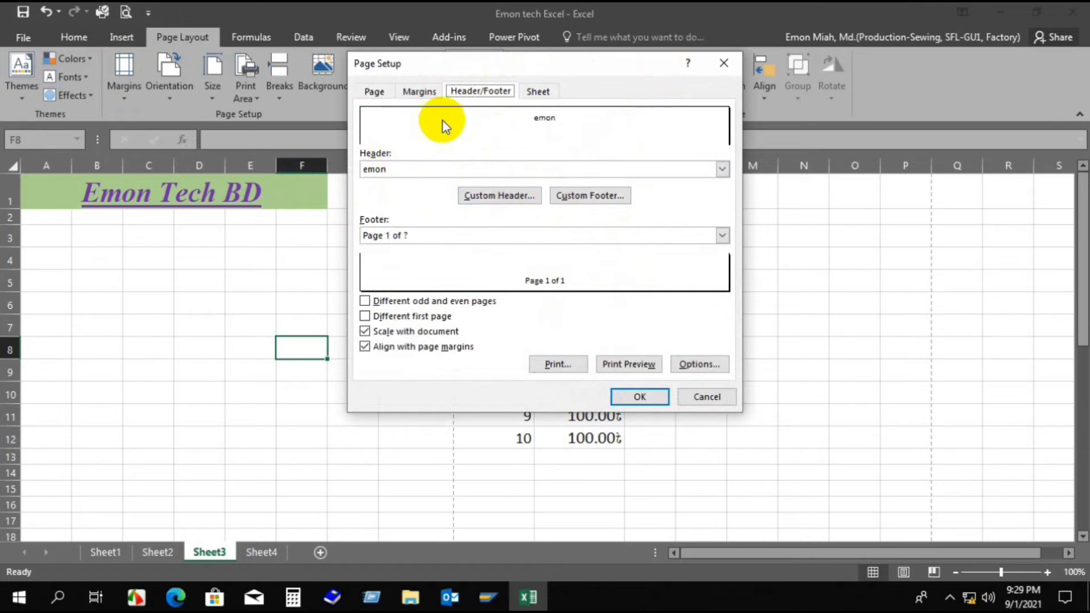
click(544, 92)
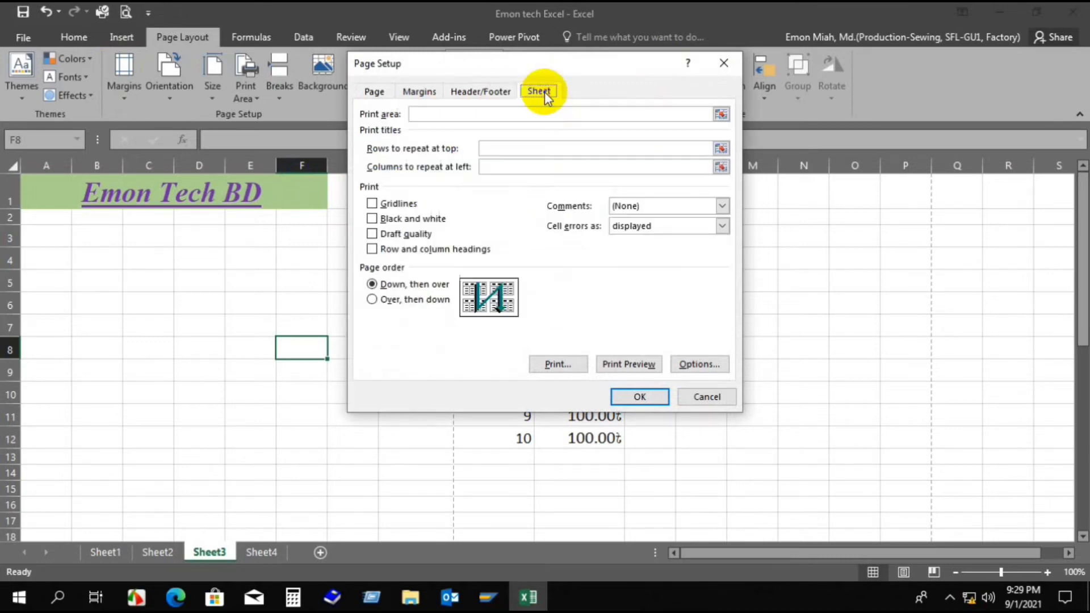
click(662, 396)
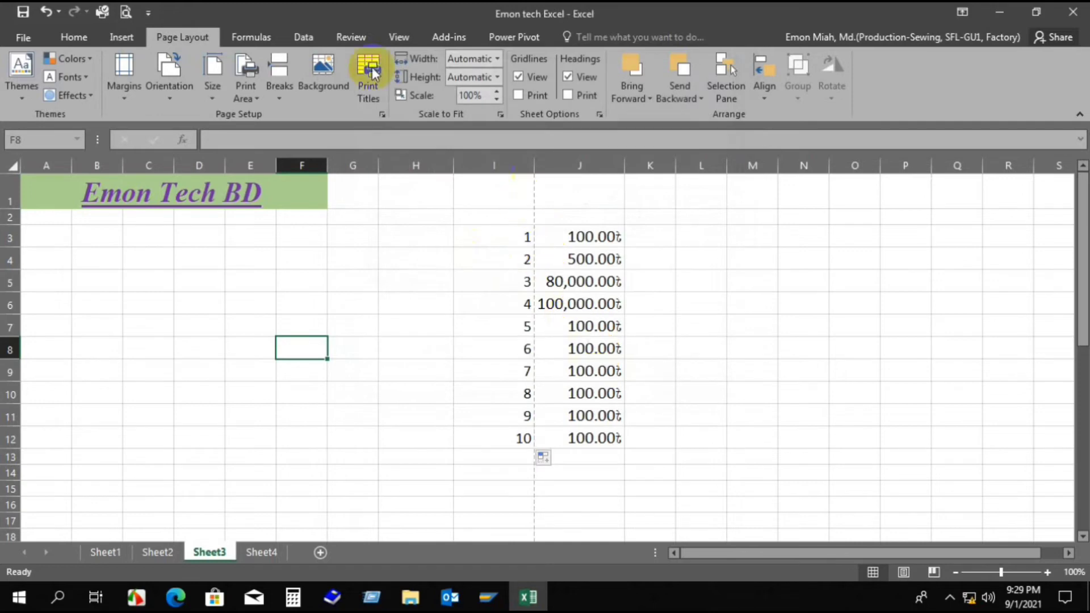
click(125, 12)
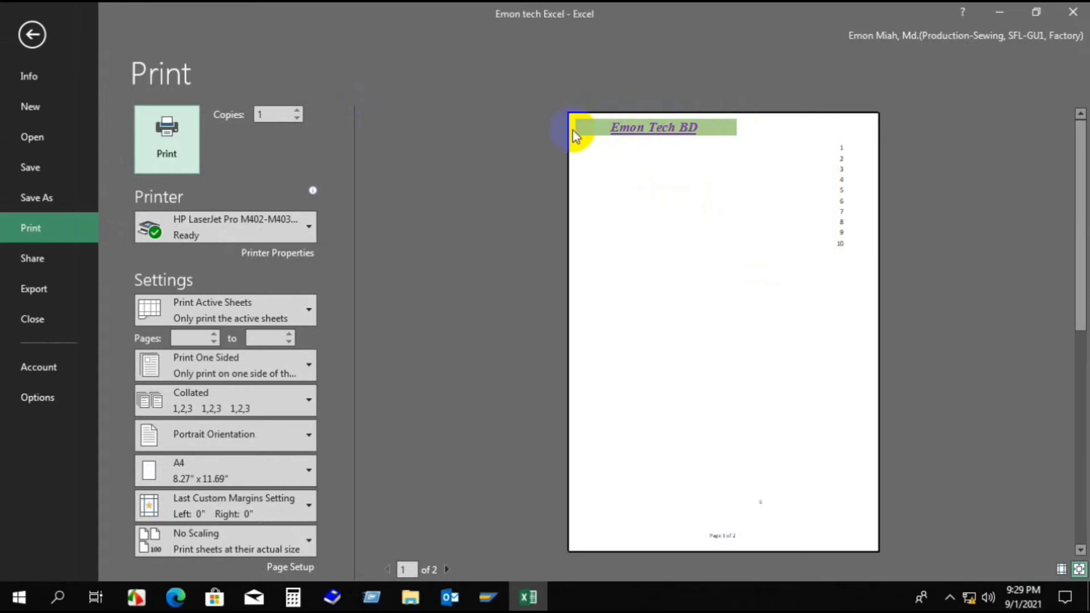
key(Escape)
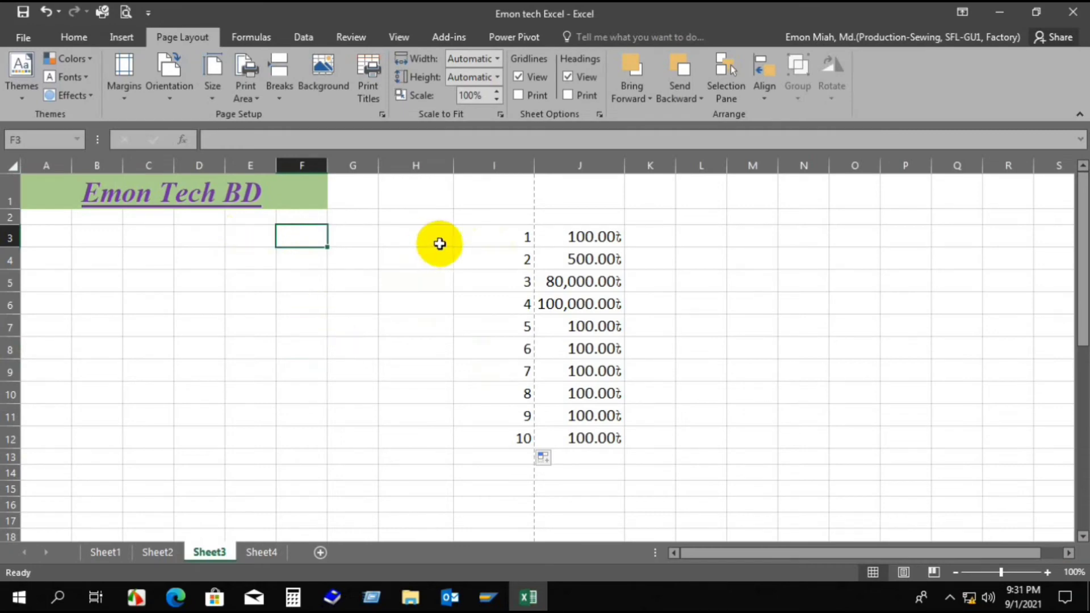
drag(499, 238, 522, 443)
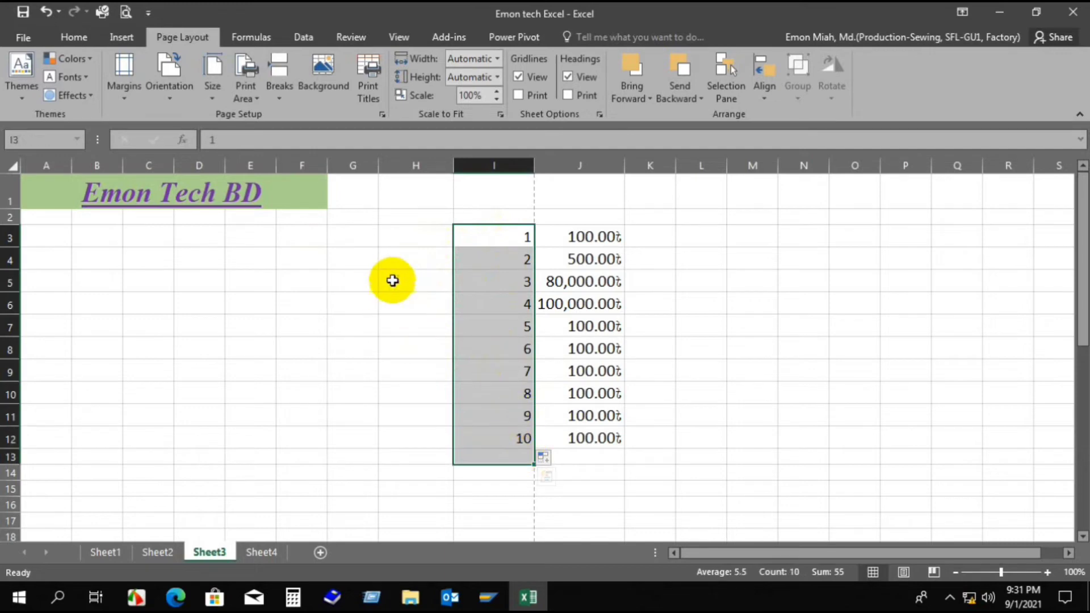
click(412, 243)
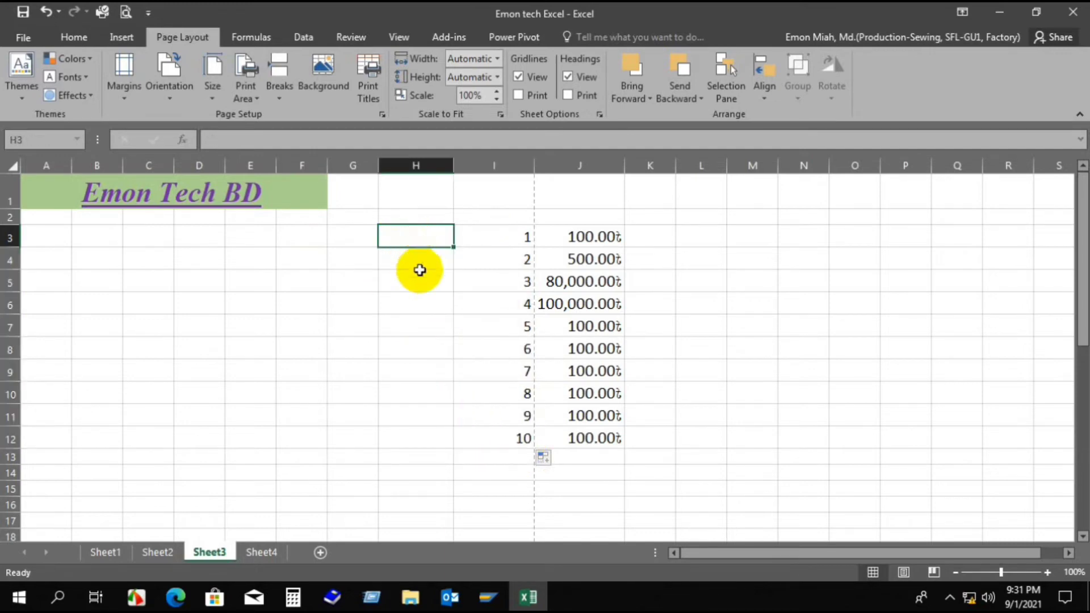
drag(504, 243, 518, 356)
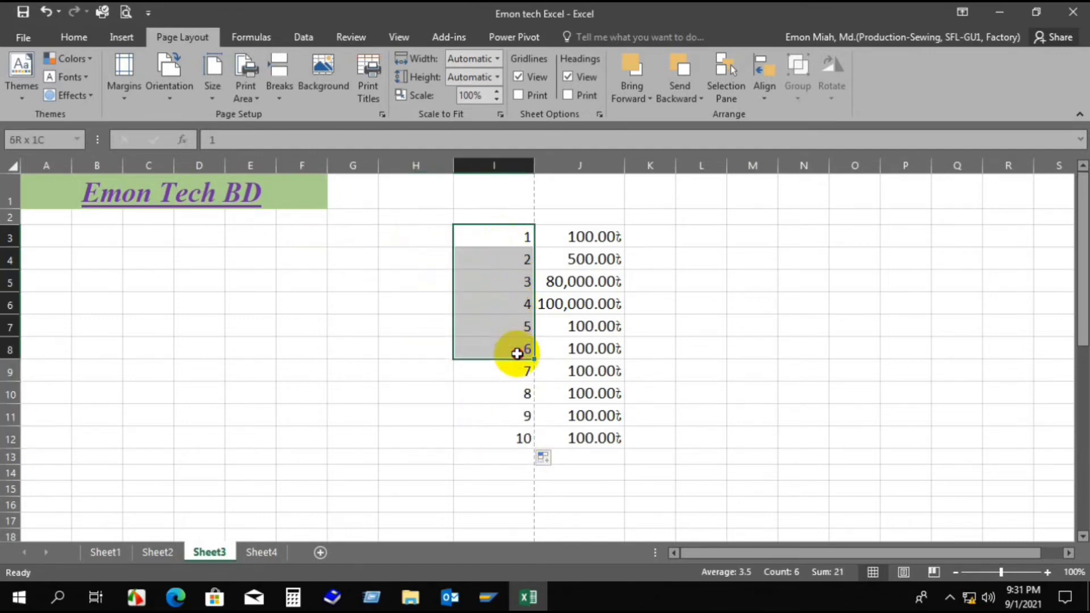
click(427, 241)
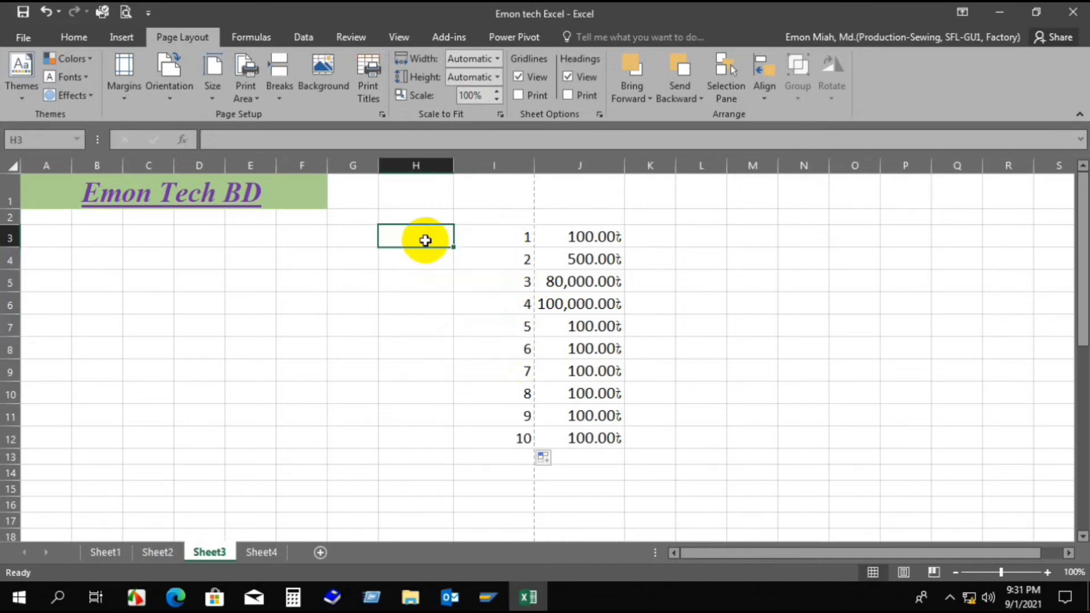
- Enter the values 8, 10, 15 and 20 in cells F3 to F6
click(74, 37)
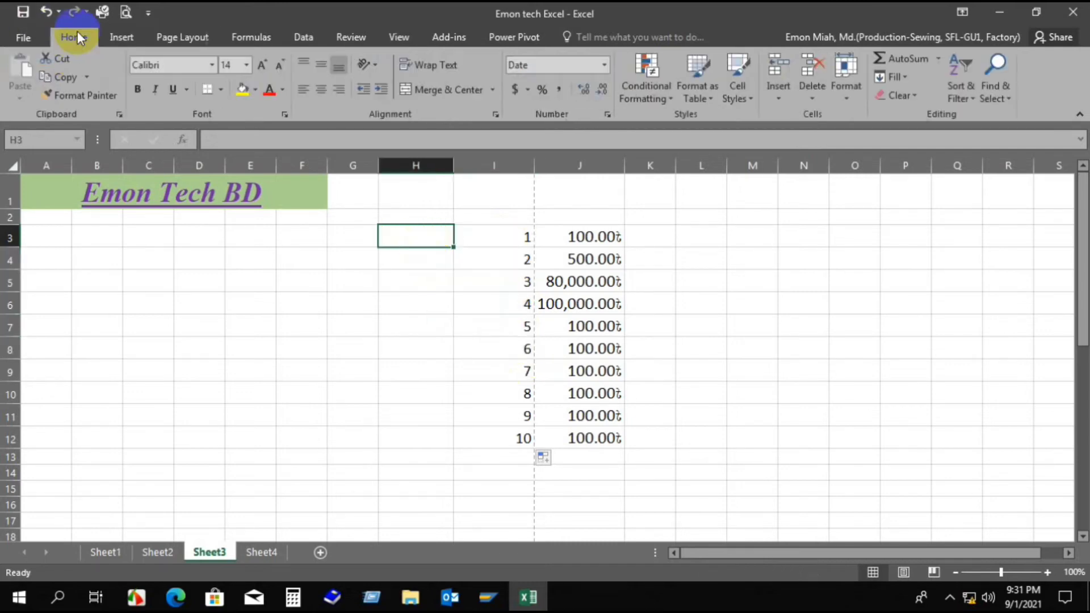
click(304, 240)
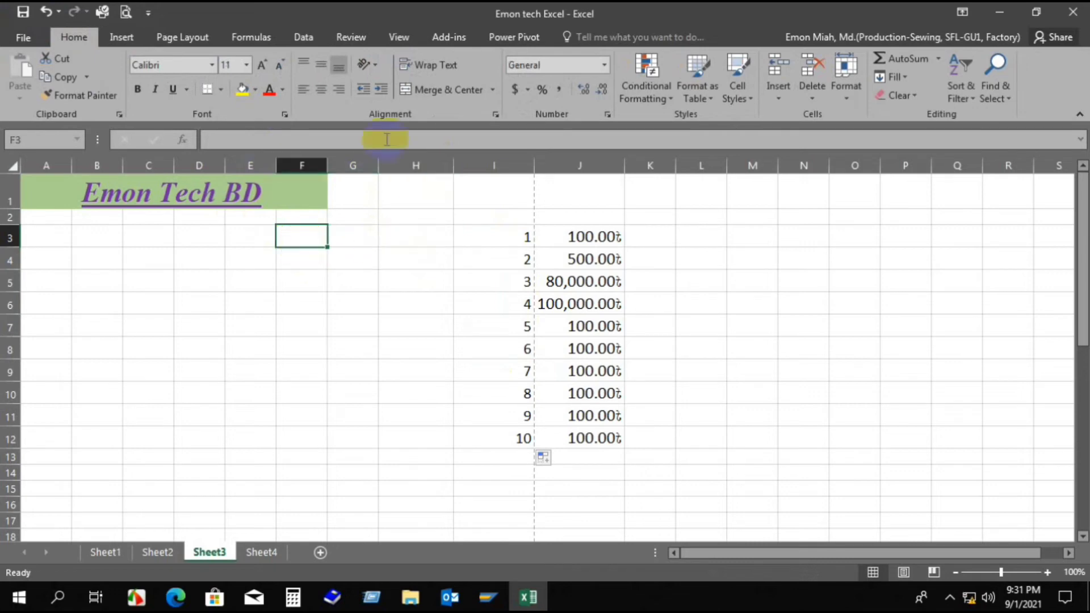
text(1)
key(Return)
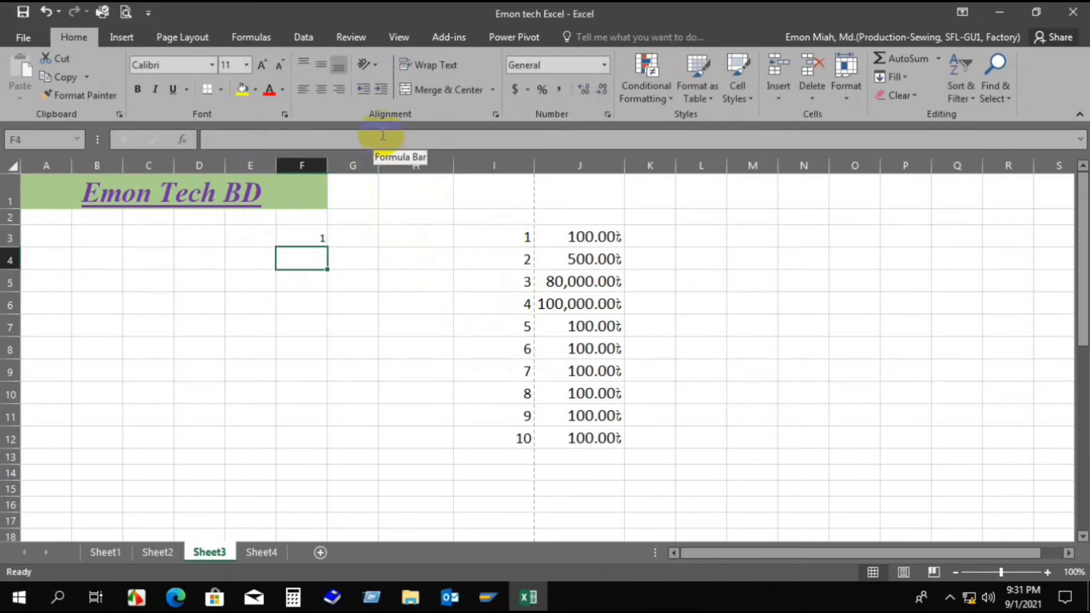
key(Up)
text(8)
key(Return)
text(10)
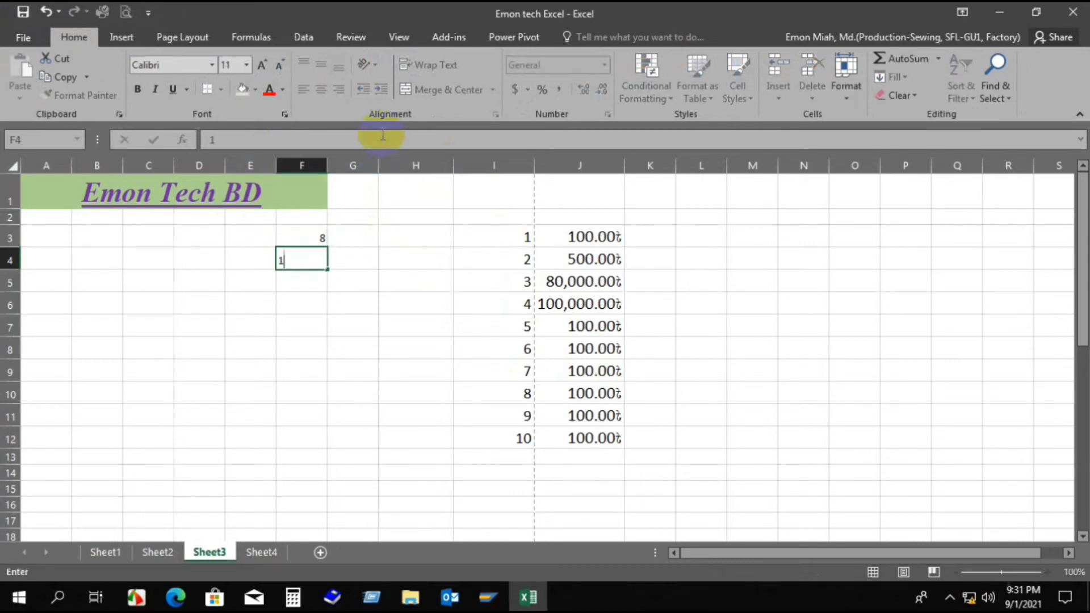
key(Return)
text(15)
key(Return)
text(20)
key(Return)
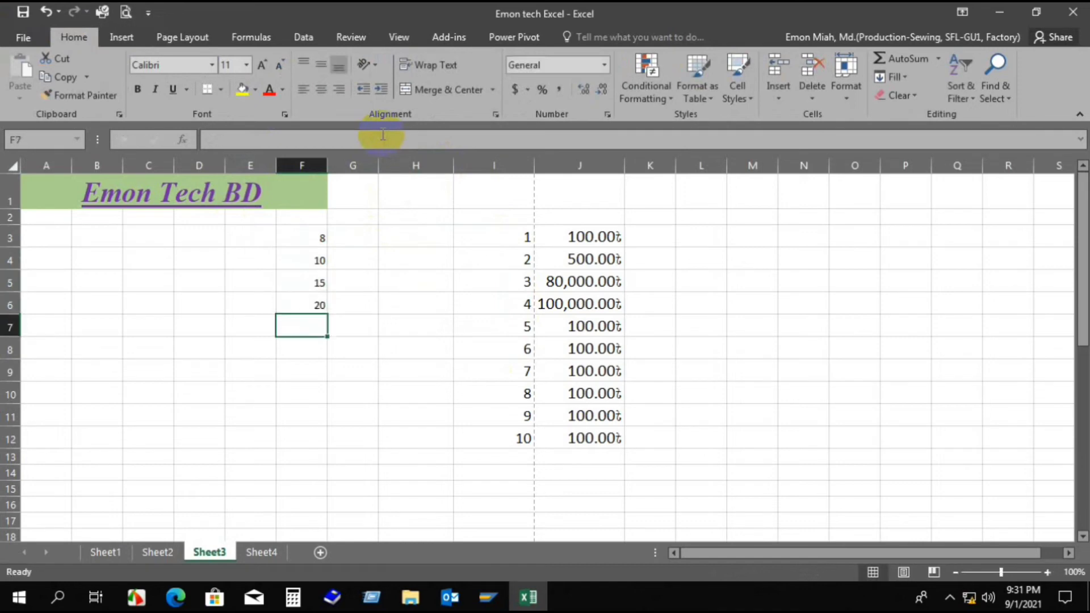
- Continue the number list with 25, 100, 40, 50 and 55 in cells F7 to F11
text(25)
key(Return)
text(100)
key(Return)
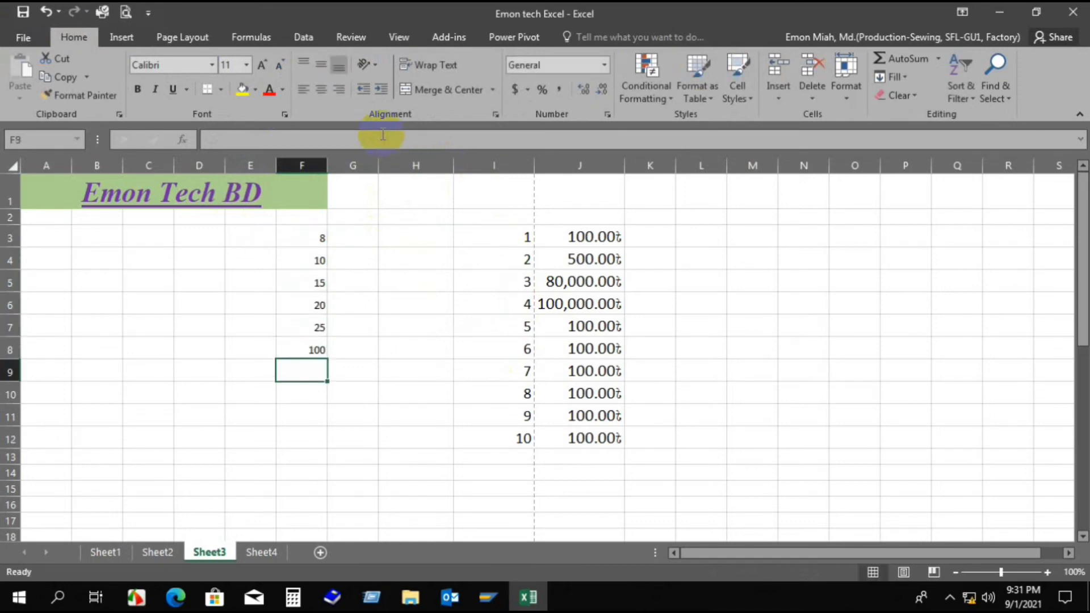
text(400)
key(Return)
key(Up)
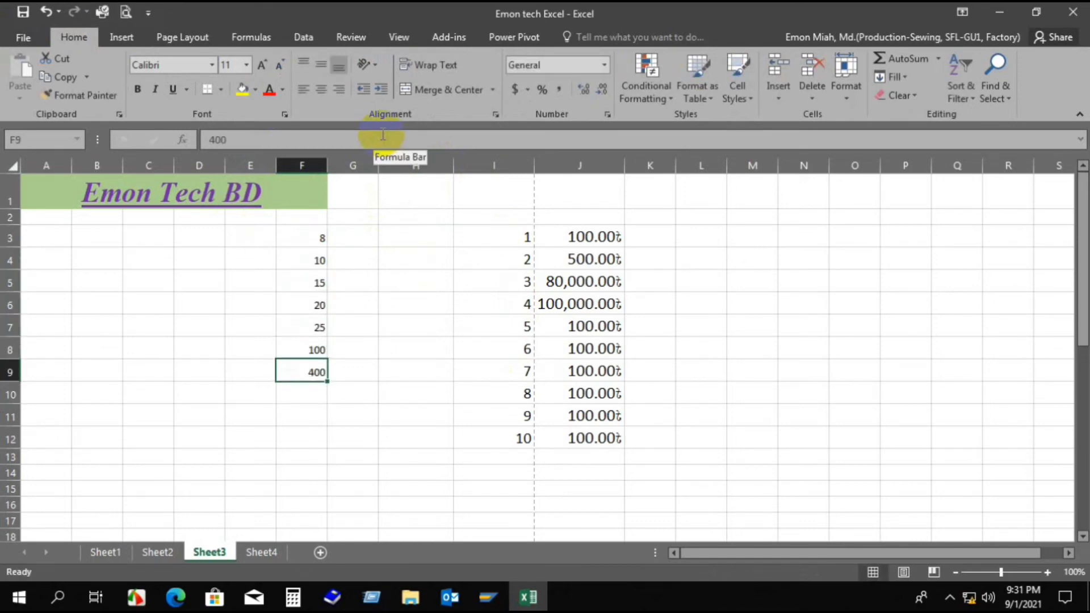
text(40)
key(Return)
text(50)
key(Return)
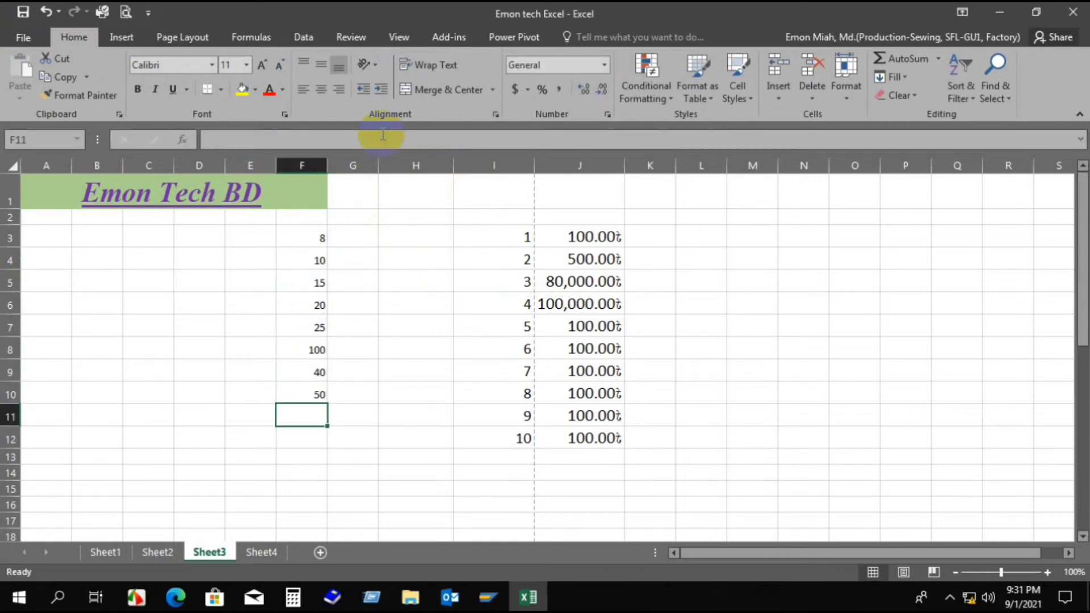
text(55)
key(Return)
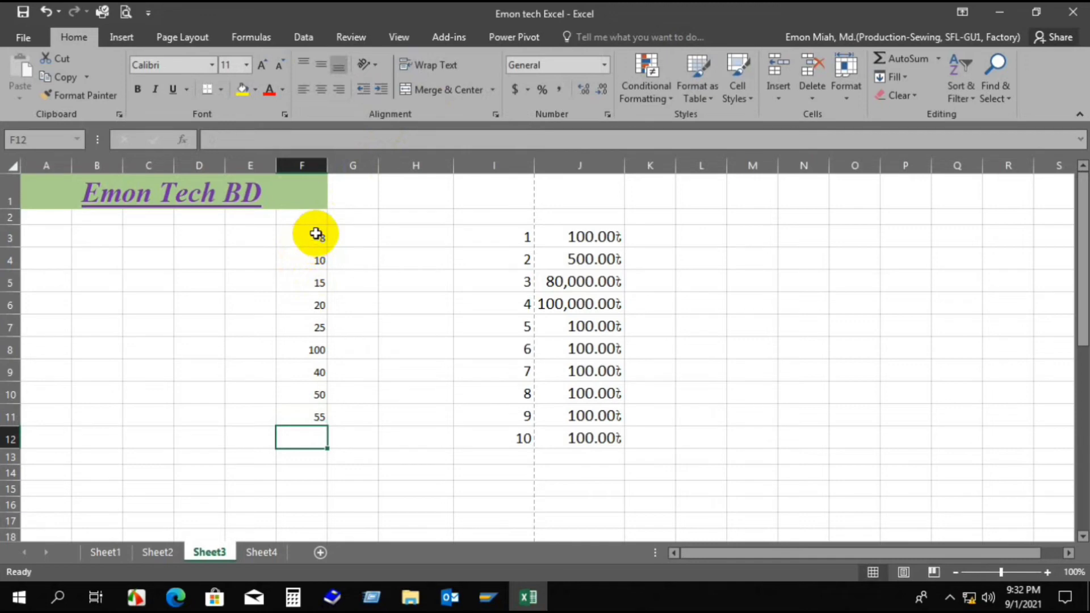
- Sort the values in F3:F11 from smallest to largest, and re-sort them from largest to smallest
drag(314, 239, 316, 406)
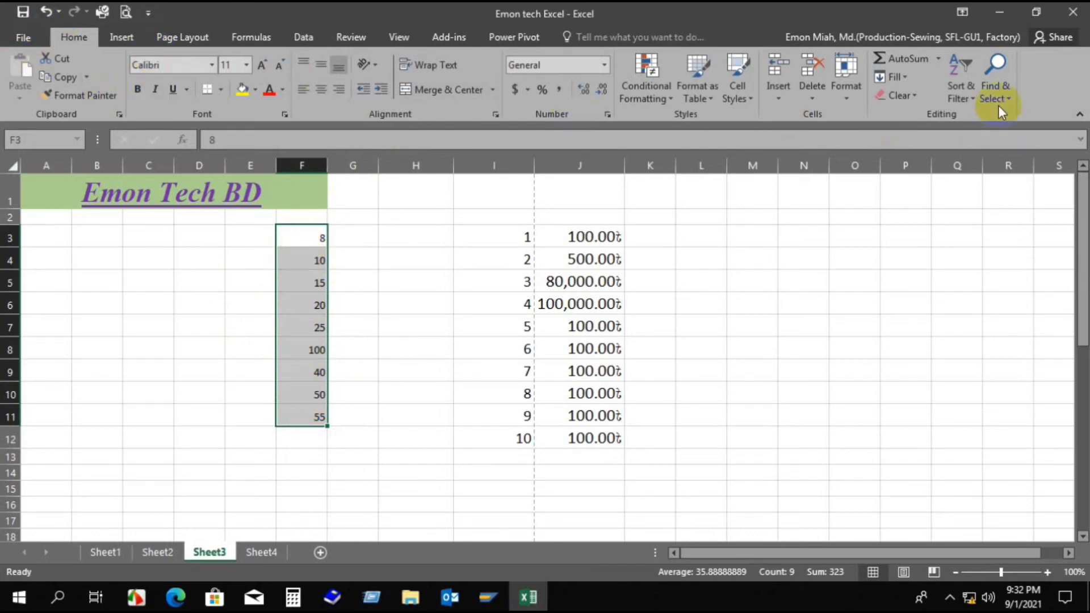
click(966, 88)
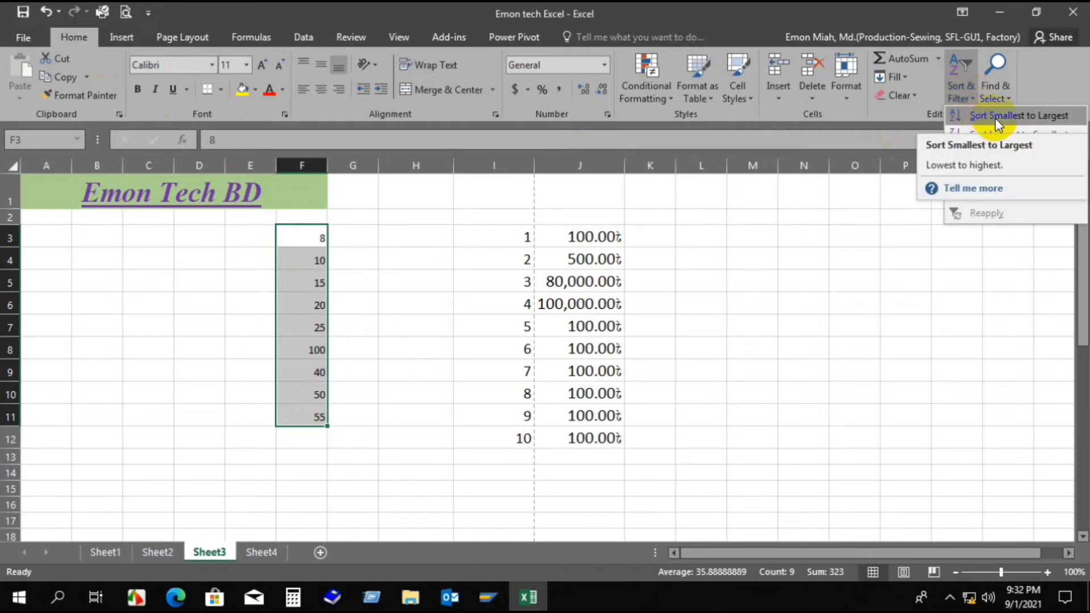
click(1034, 117)
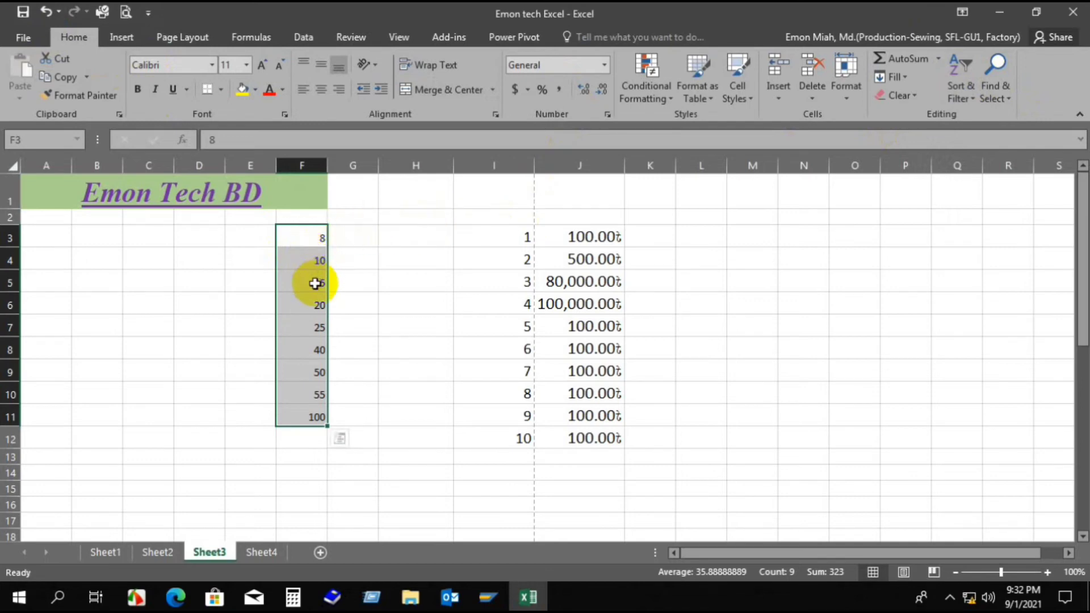
click(957, 92)
click(987, 136)
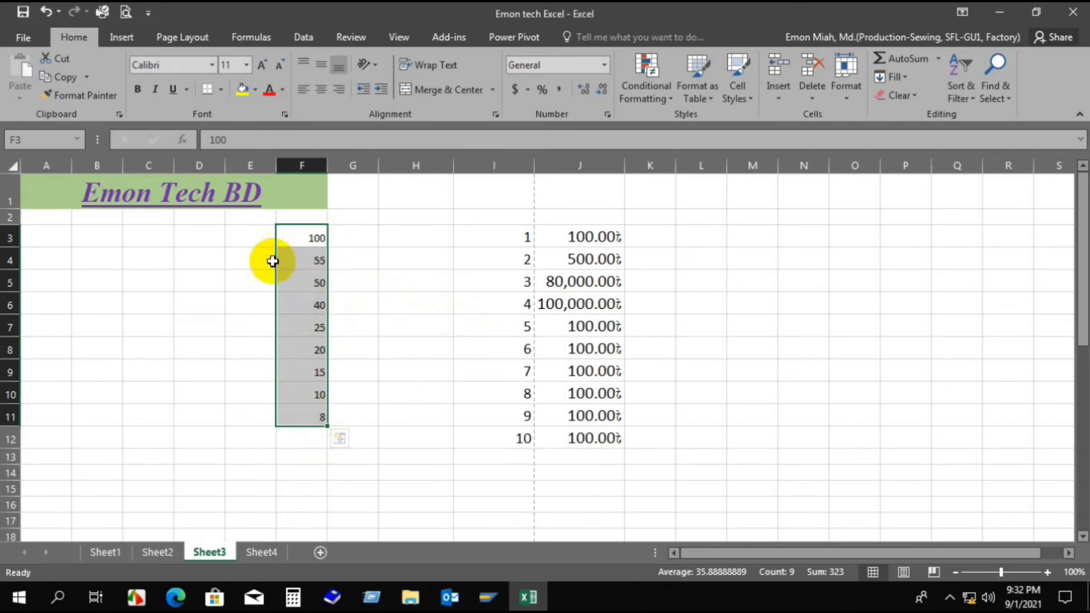
click(147, 259)
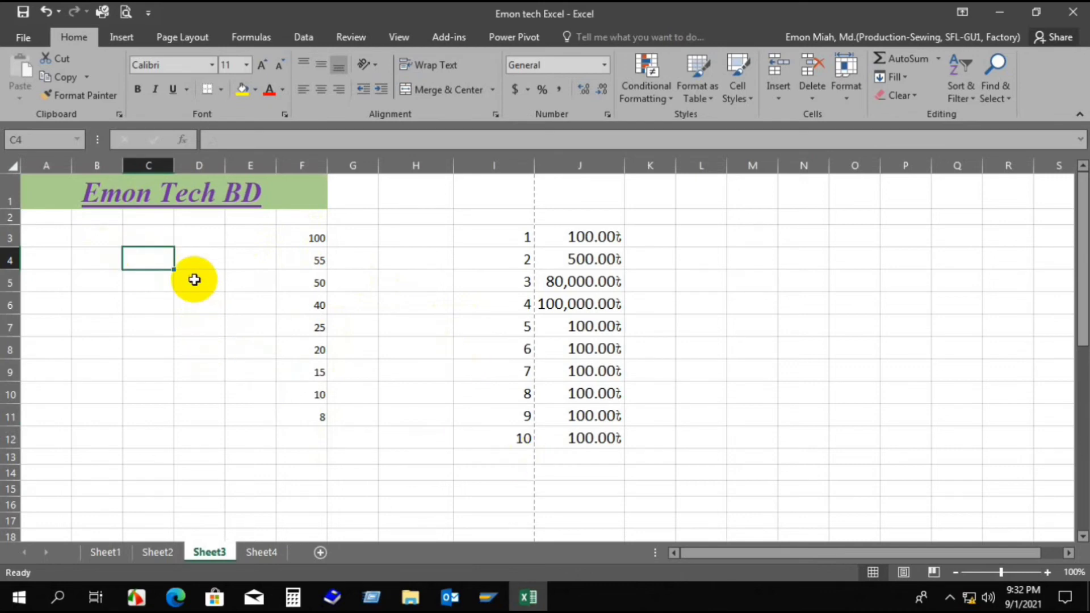
click(155, 238)
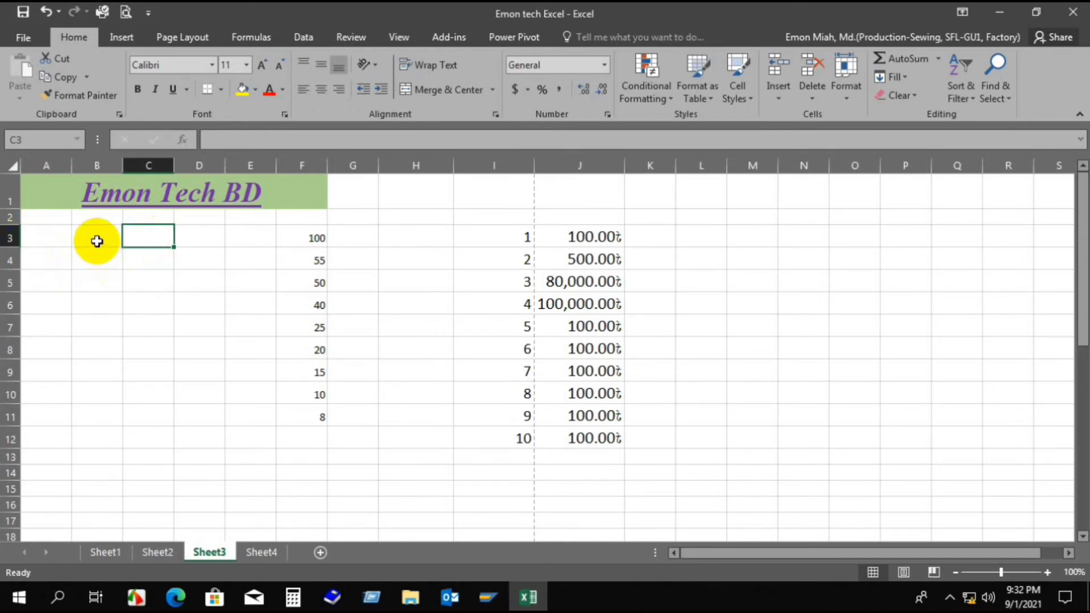
click(116, 199)
click(129, 228)
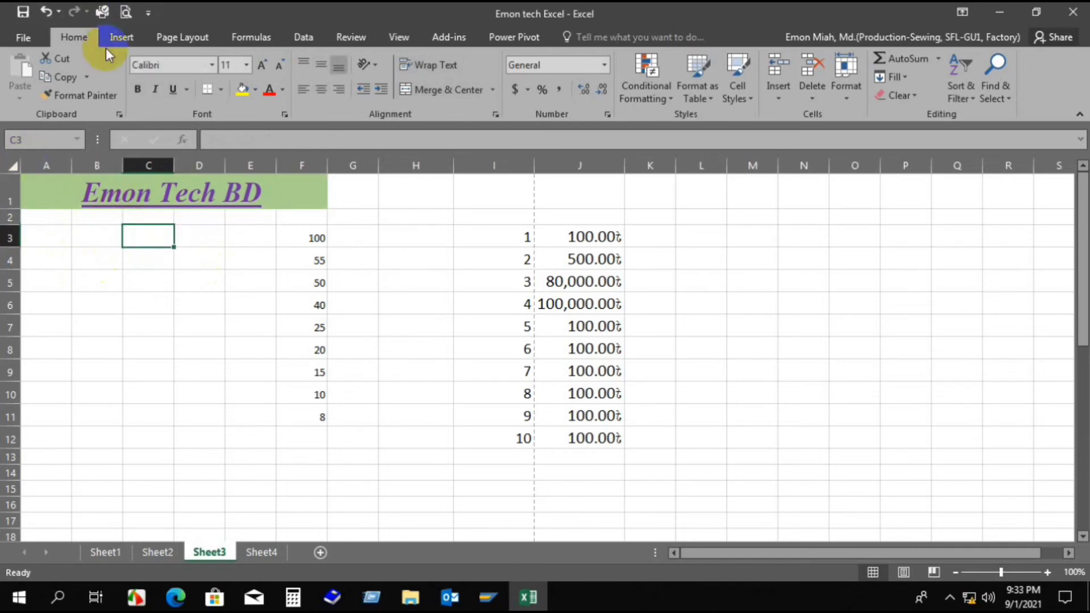
click(114, 219)
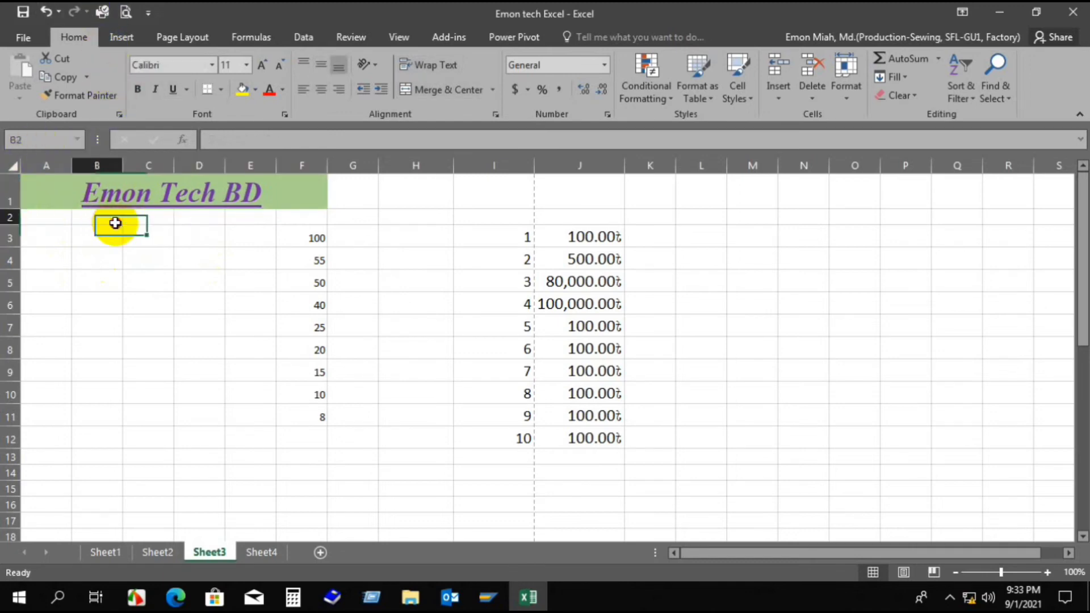
- Open the print preview and examine the first and second pages of the sheet
click(121, 12)
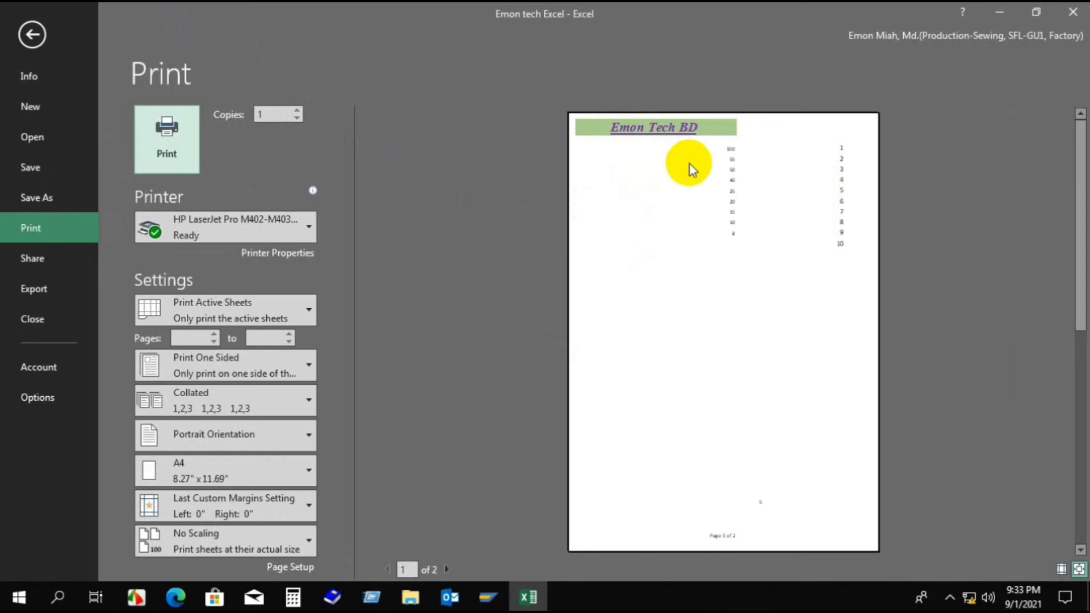
click(447, 570)
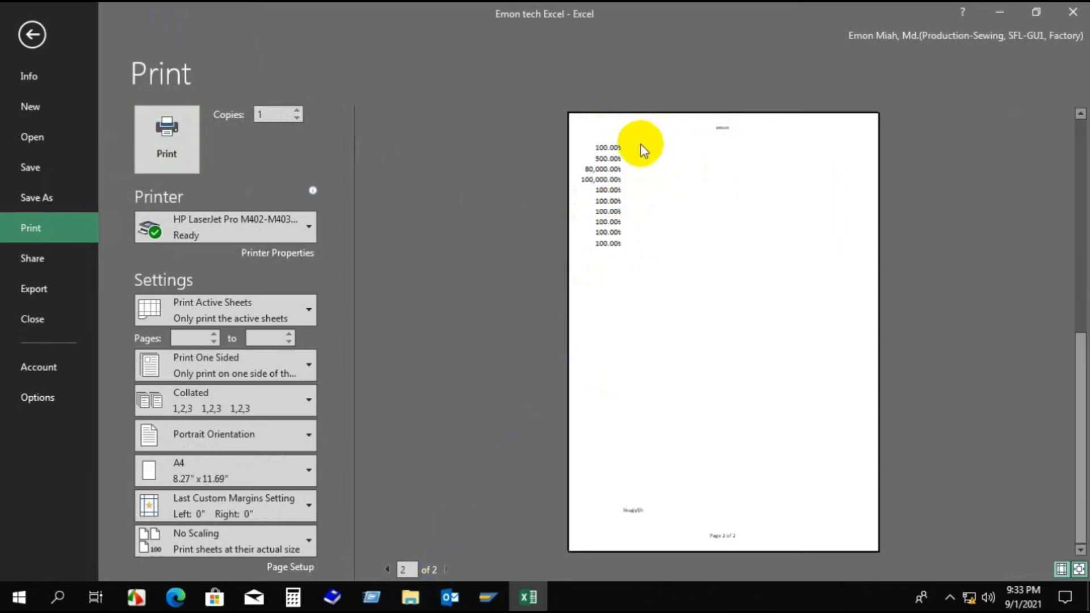
click(24, 36)
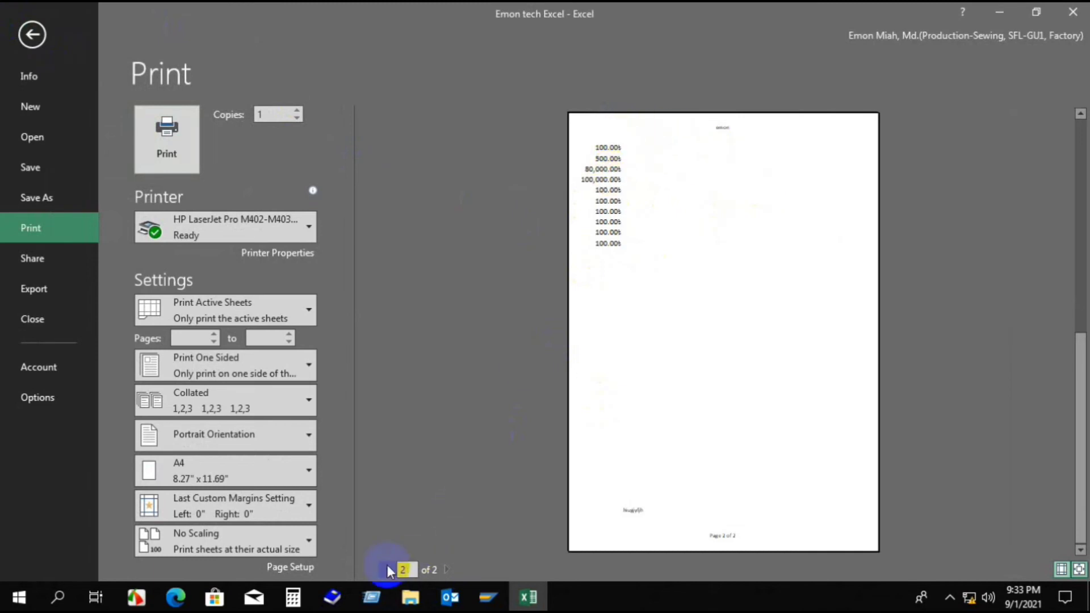
- Reopen the print preview of the sheet and check whether the title row appears on the second page
click(19, 50)
click(19, 47)
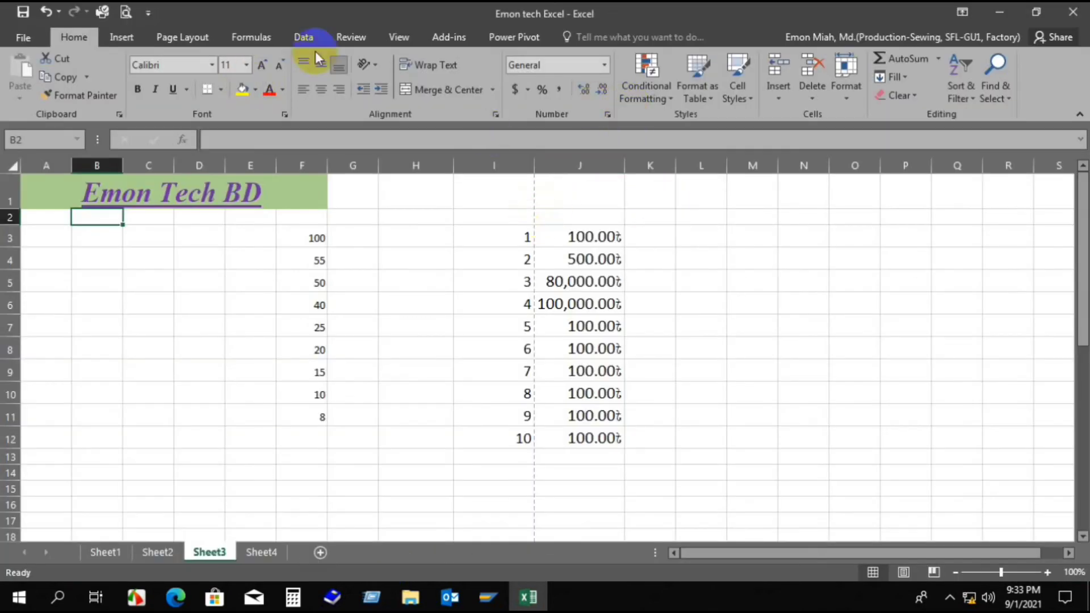
click(145, 18)
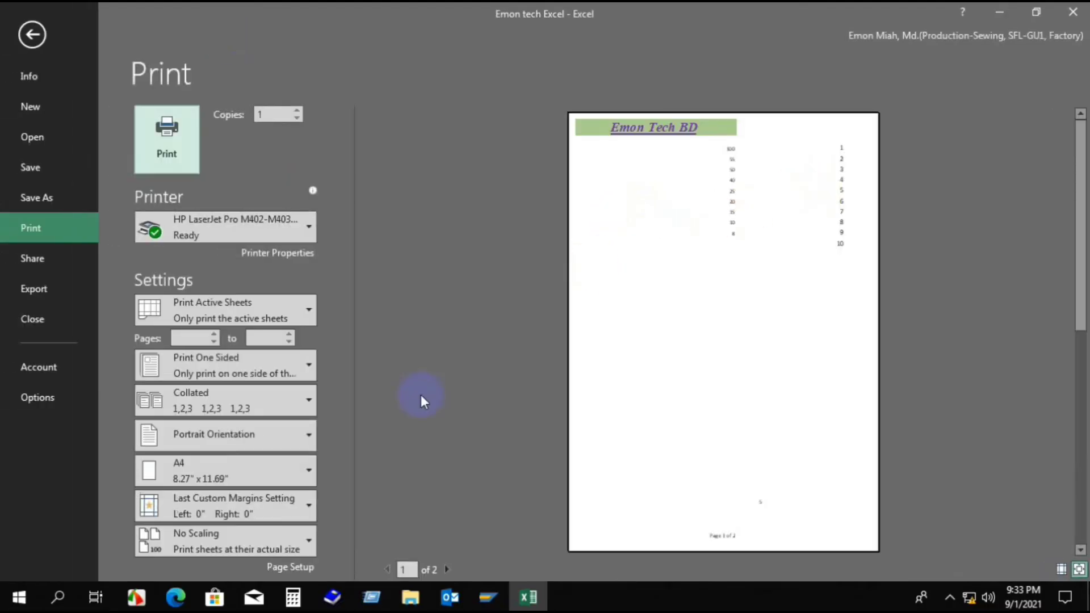
click(447, 569)
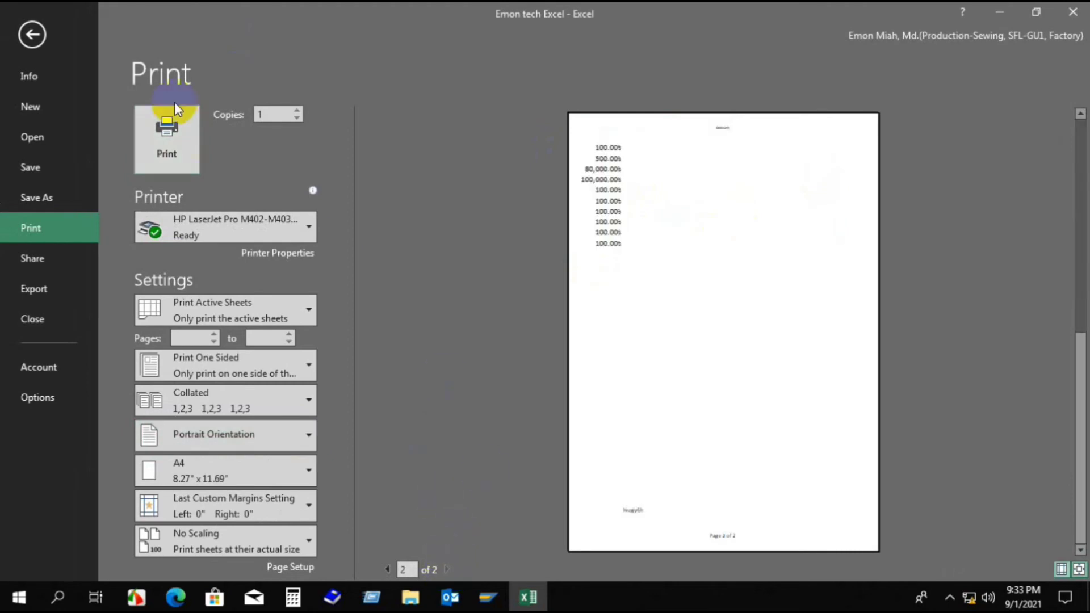
click(35, 34)
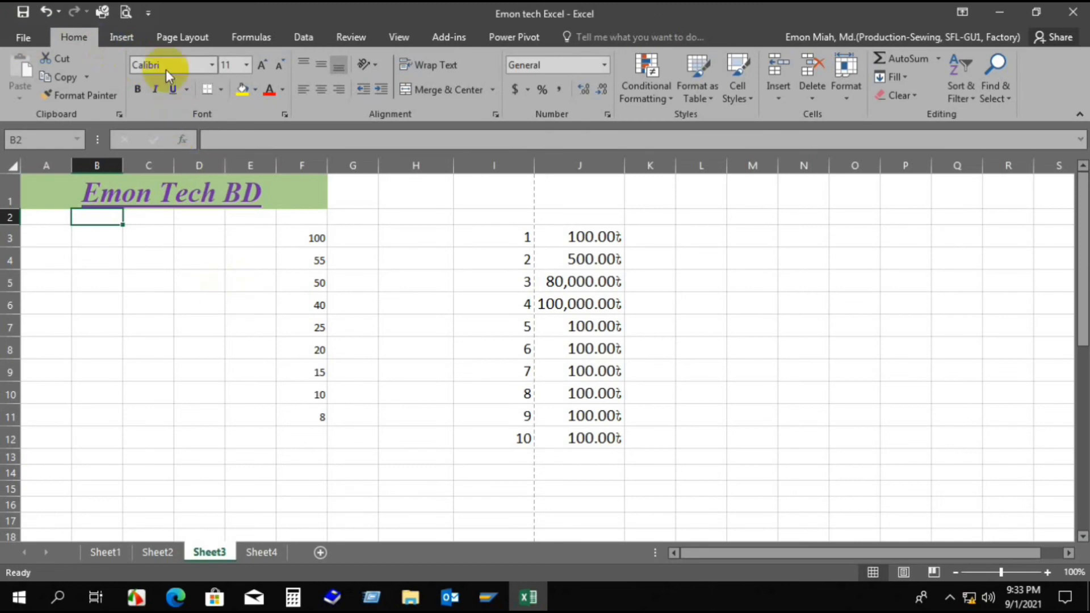
- Set row 1 ($1:$1) to repeat at the top of every printed page of Sheet3
click(186, 37)
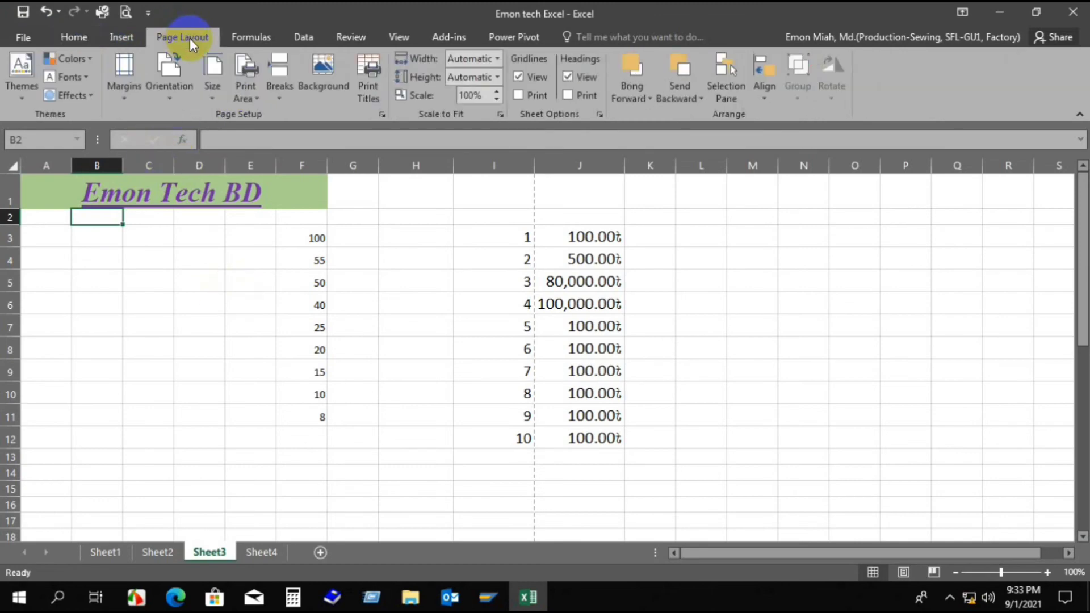
click(384, 115)
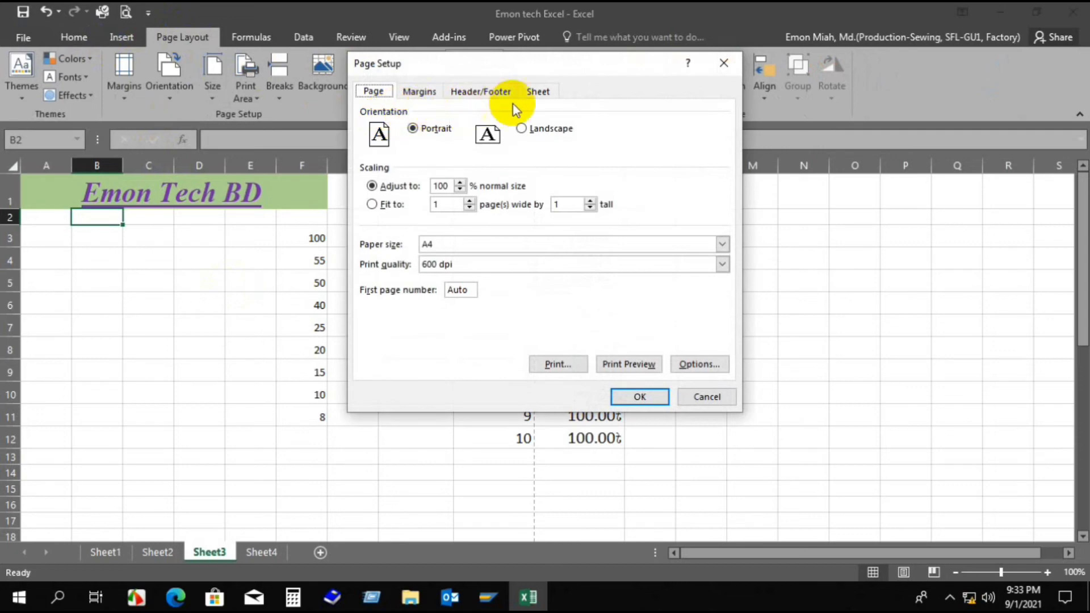
click(542, 94)
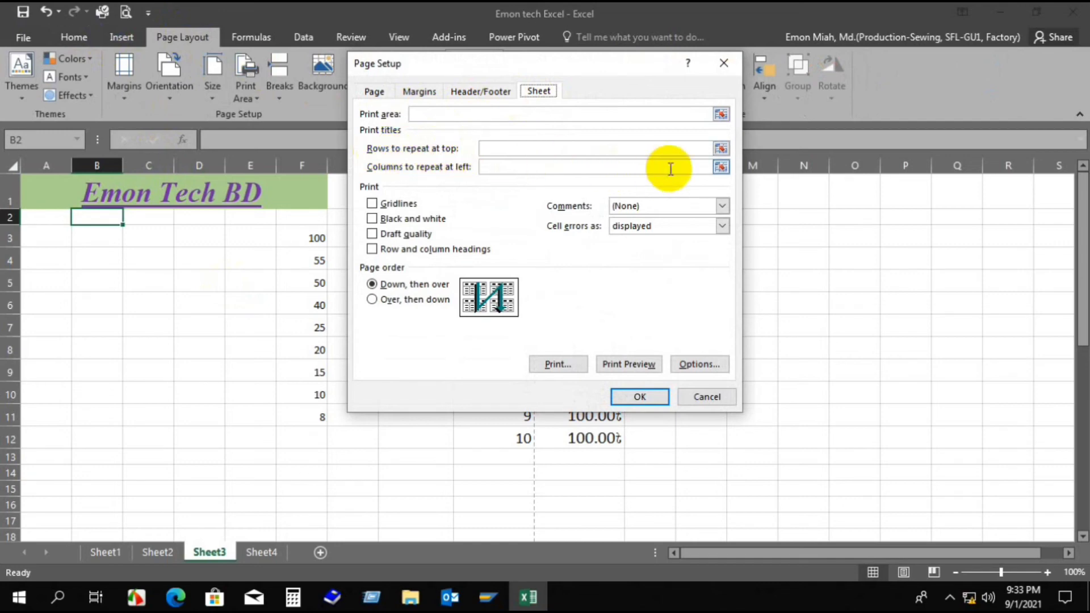
click(721, 149)
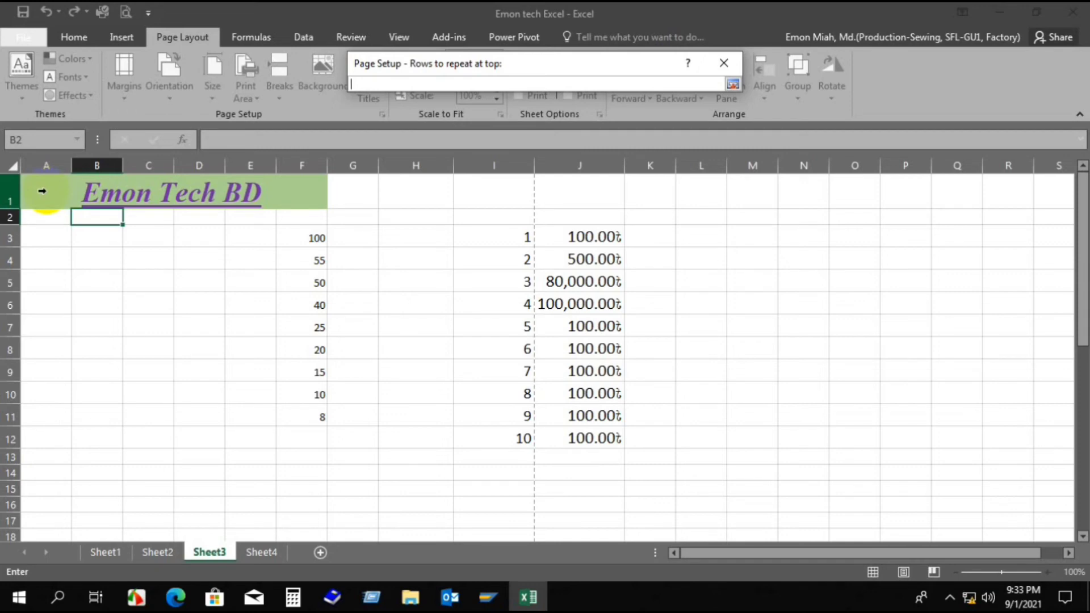
click(9, 193)
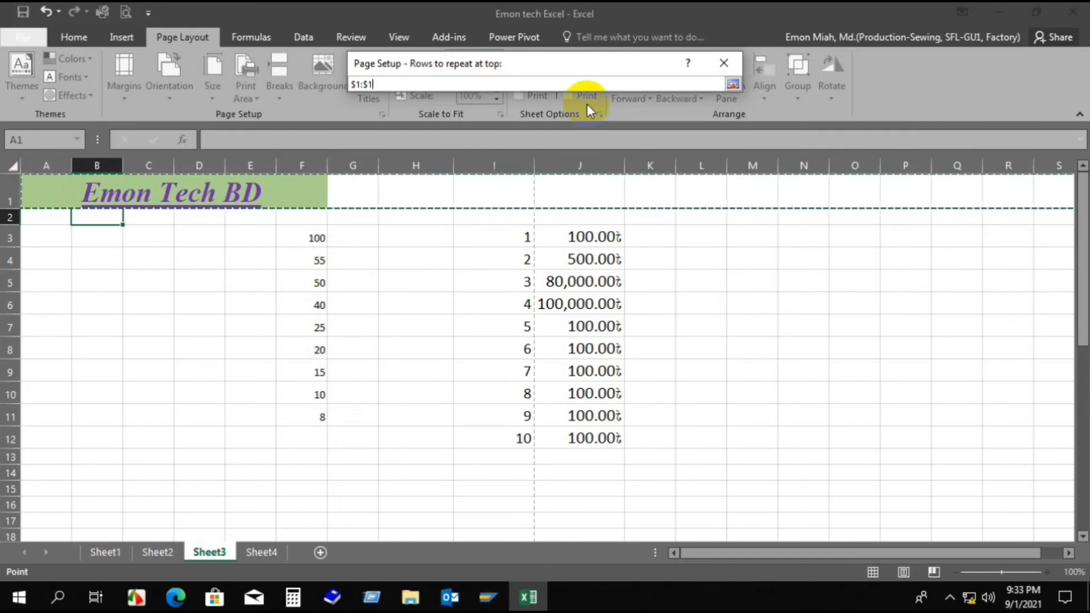
click(731, 84)
click(621, 396)
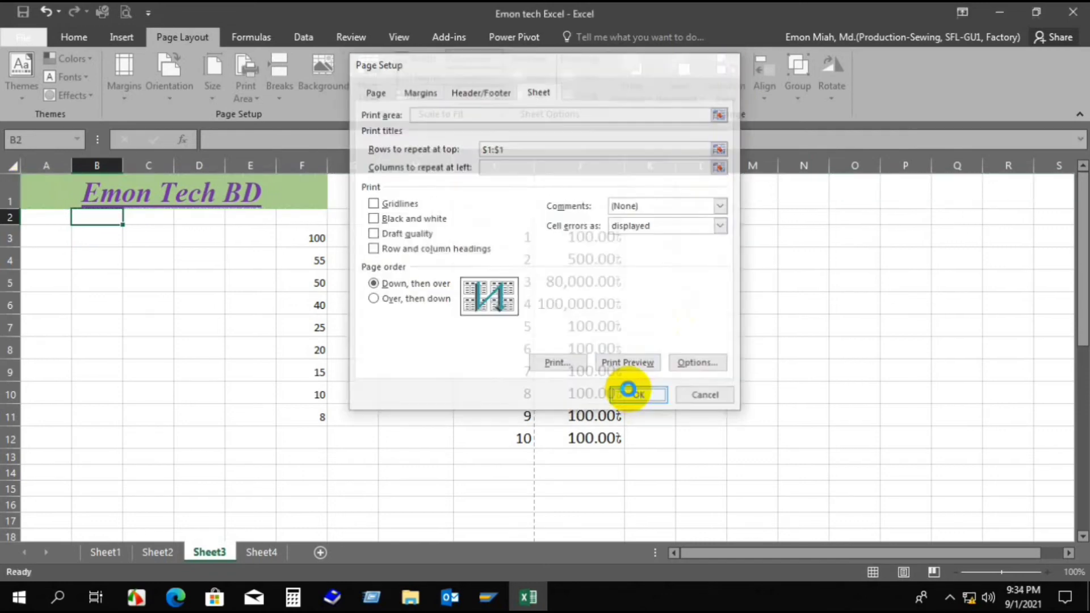
- Page through the print preview to check the repeated title row on the pages after the first
click(126, 14)
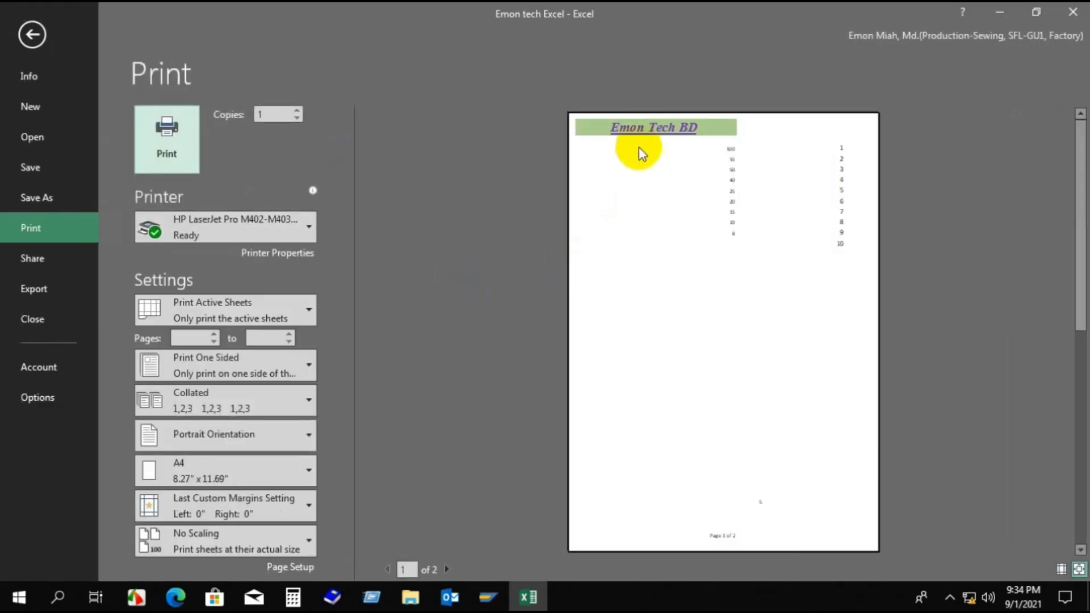
click(446, 569)
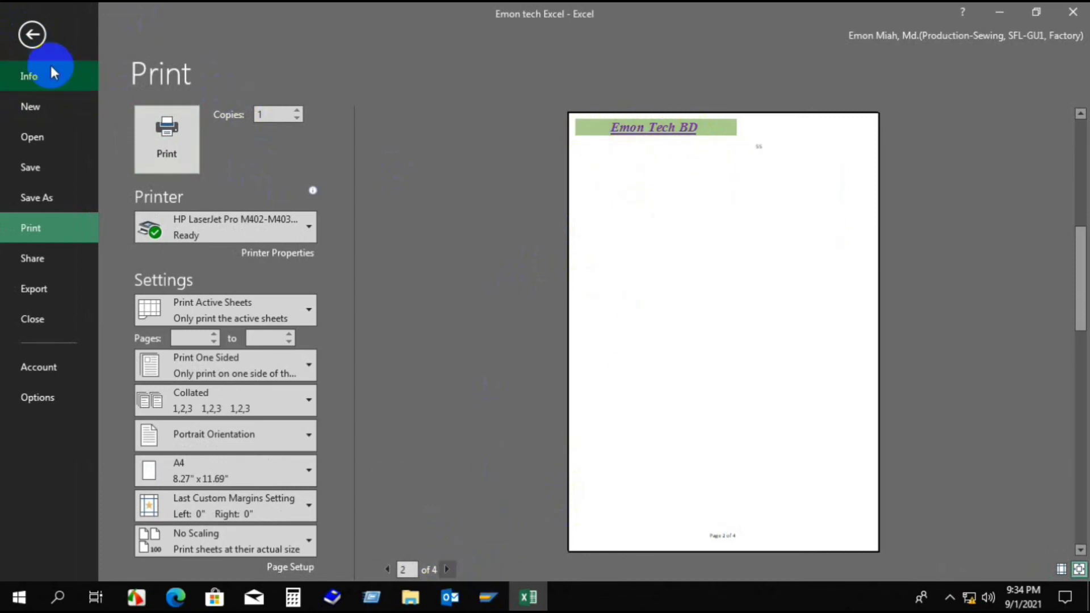
click(448, 570)
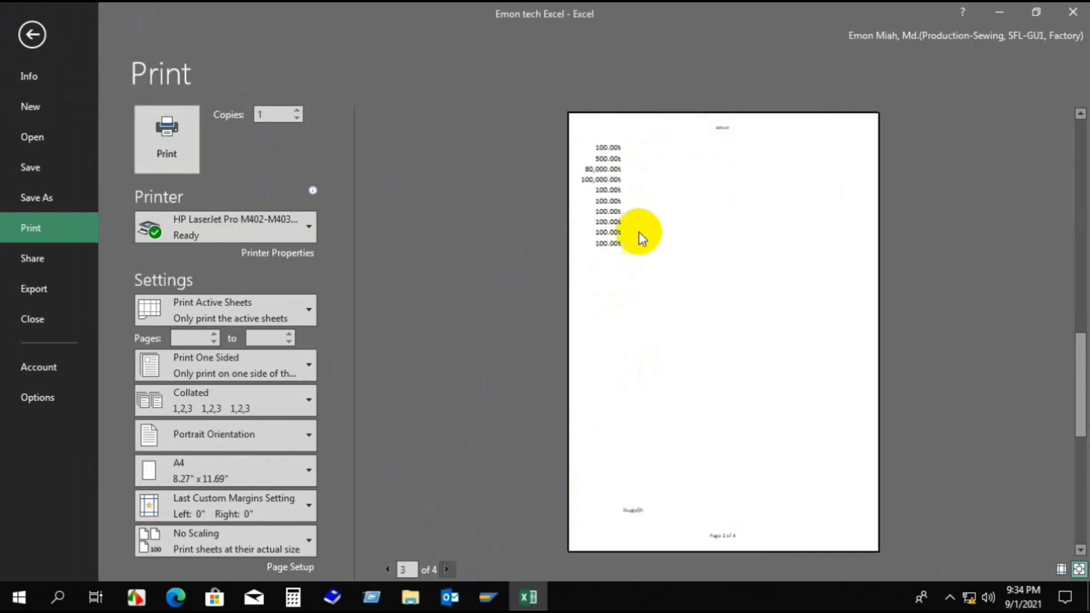
click(29, 31)
- Enter the sample text "p[joi" in cell G122 and "lkjnlk" in cell H176
scroll(394, 374, down, 11)
scroll(376, 431, down, 18)
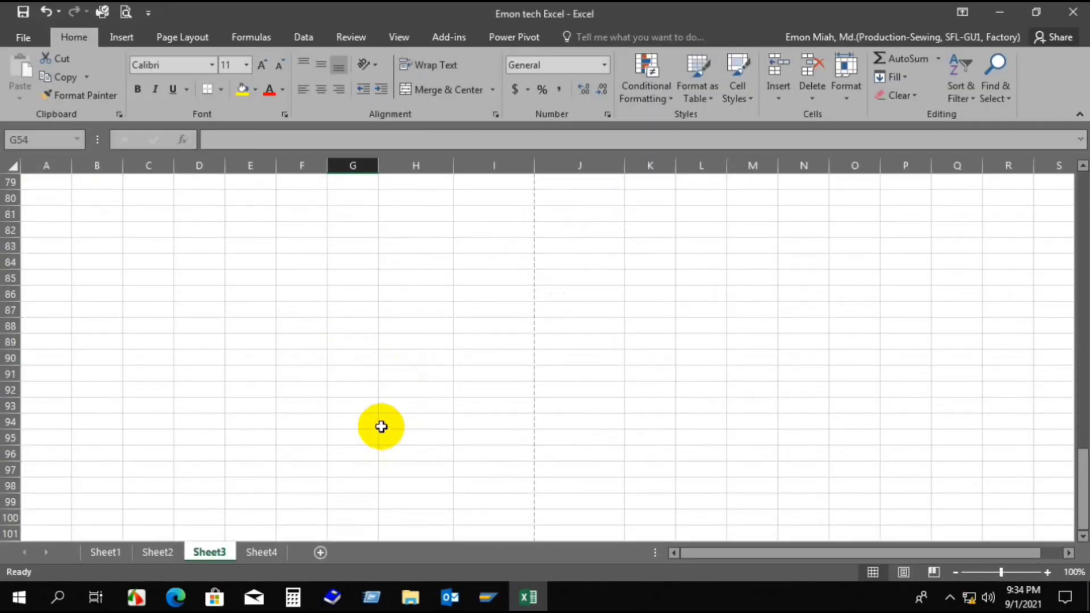
click(372, 336)
text(p[joi)
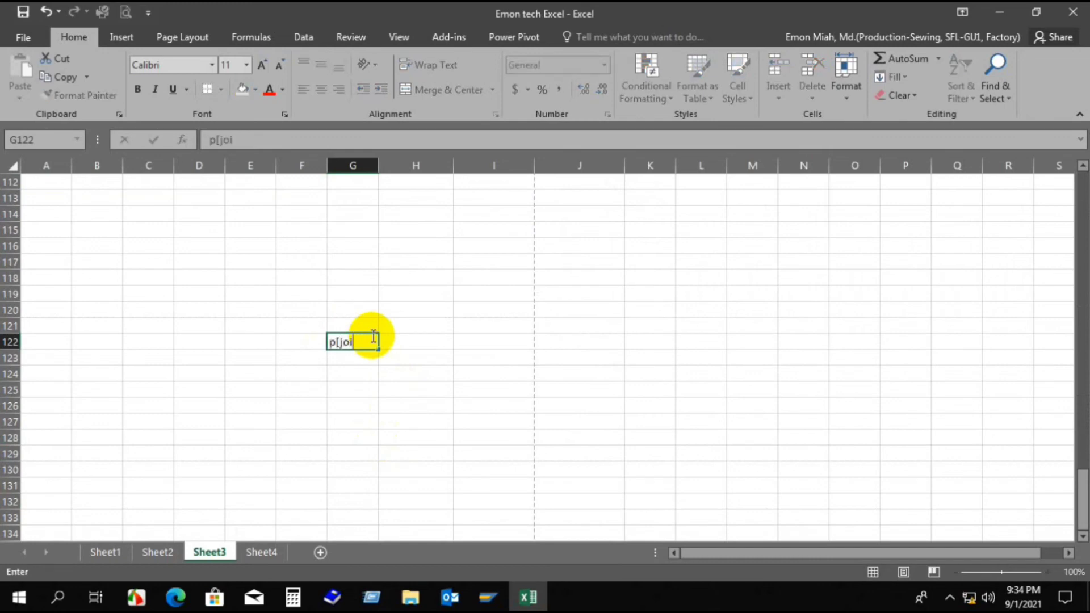
scroll(479, 339, down, 18)
click(391, 338)
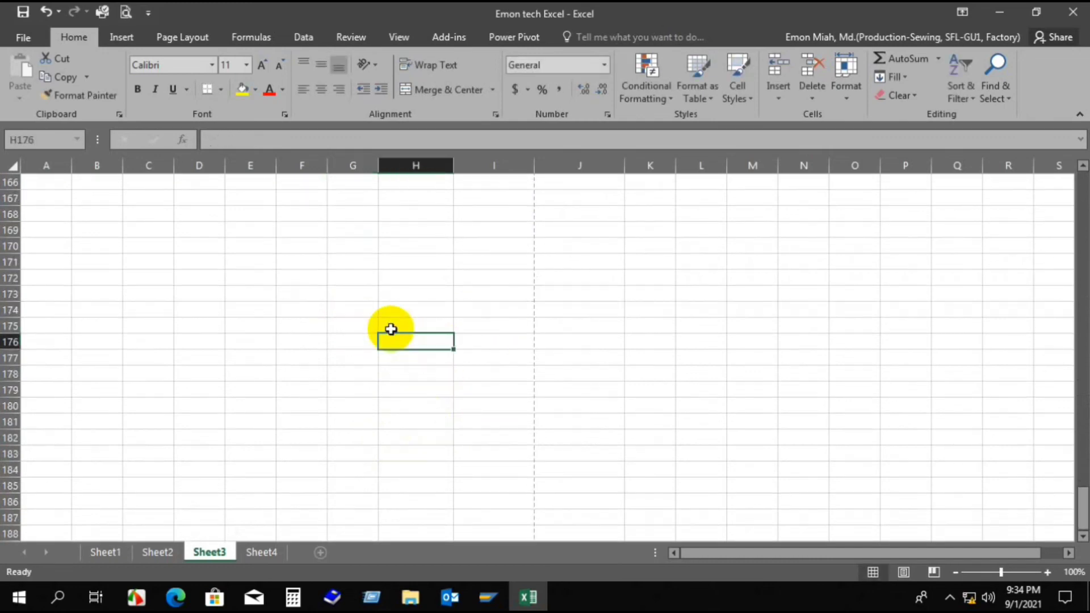
text(lkjnlk)
key(Return)
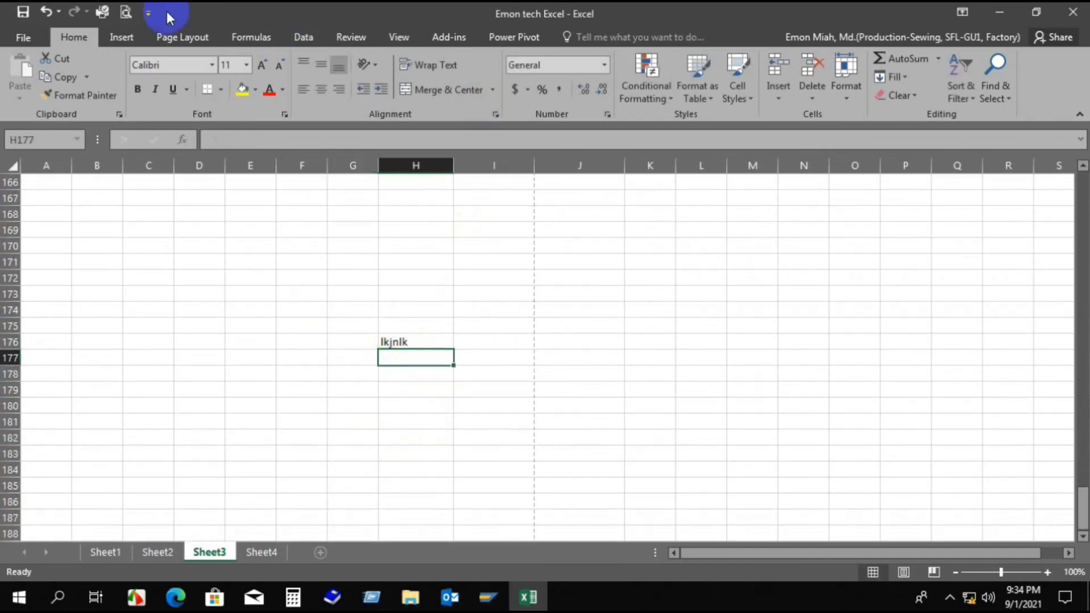
- Examine the repeated title on the first few pages of the extended sheet in the print preview
click(126, 11)
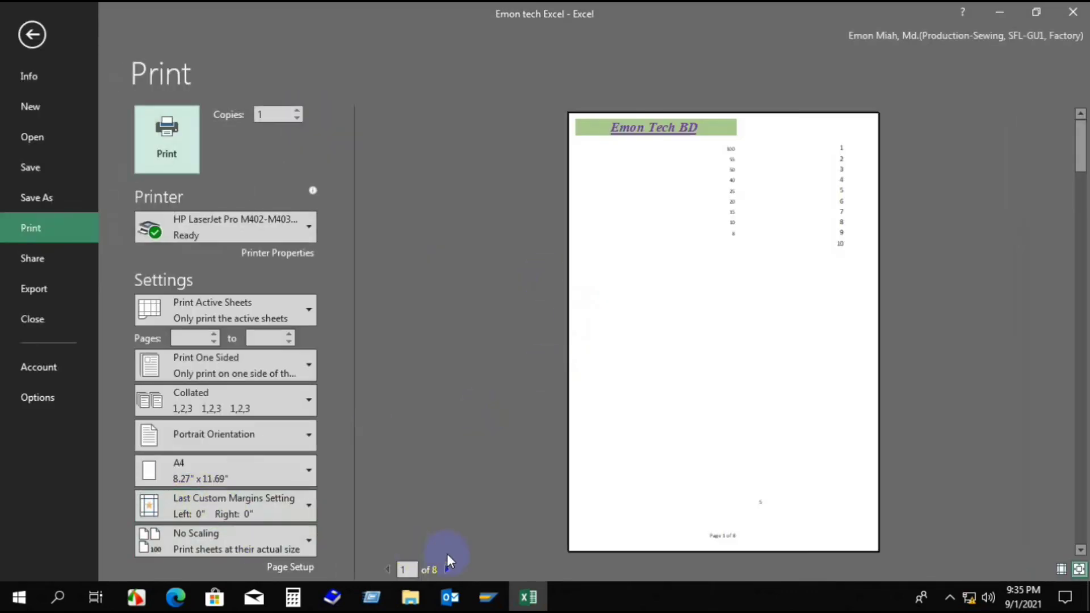
click(449, 571)
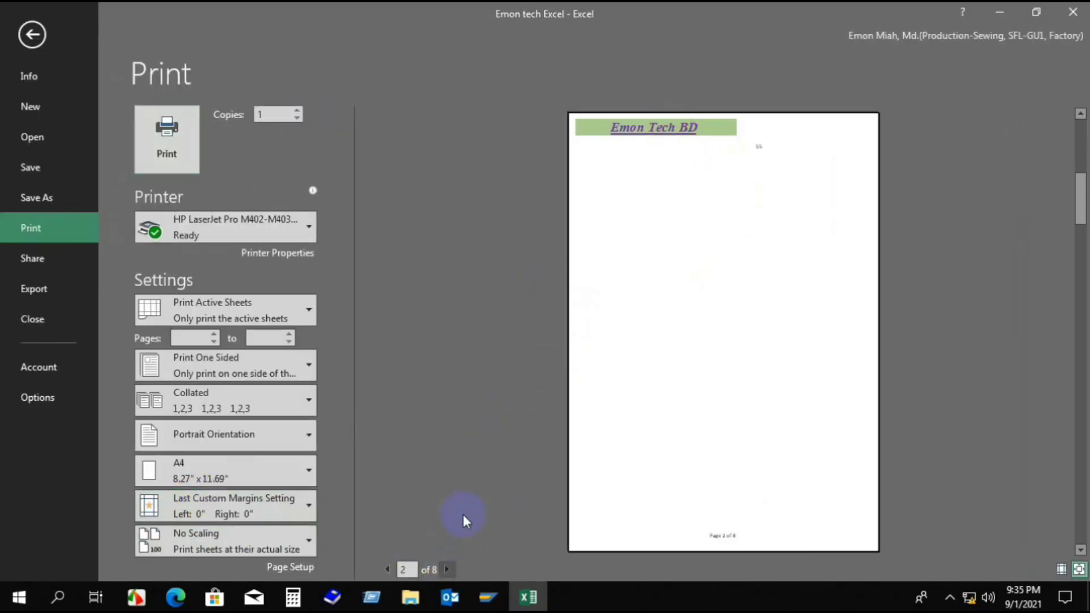
click(447, 570)
click(447, 570)
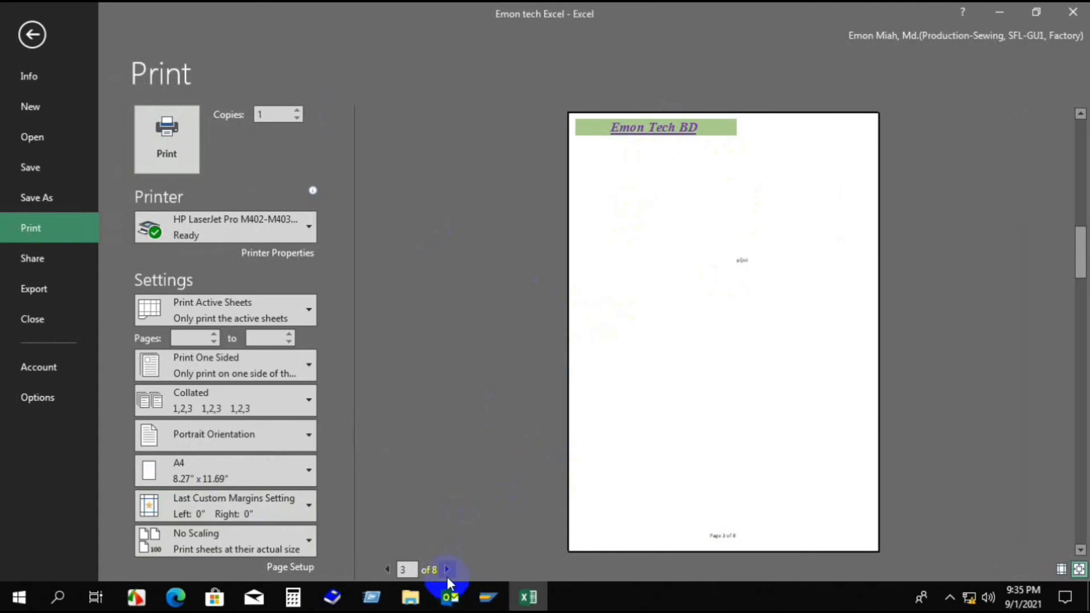
click(29, 33)
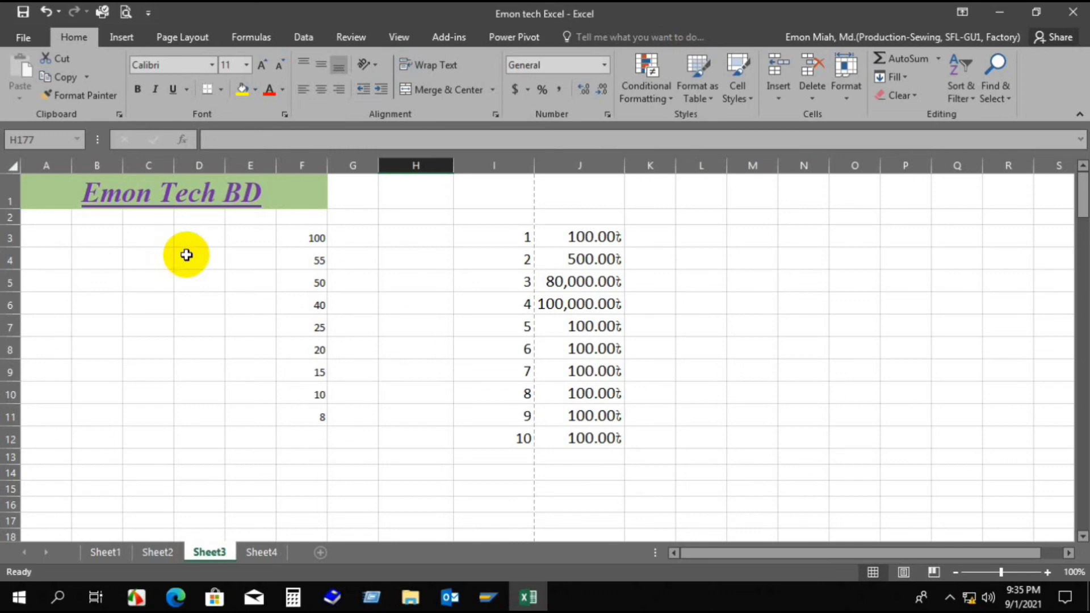
- Enter the column headings "name", "id" and "desin" in cells A2 to C2 below the title
scroll(187, 255, down, 5)
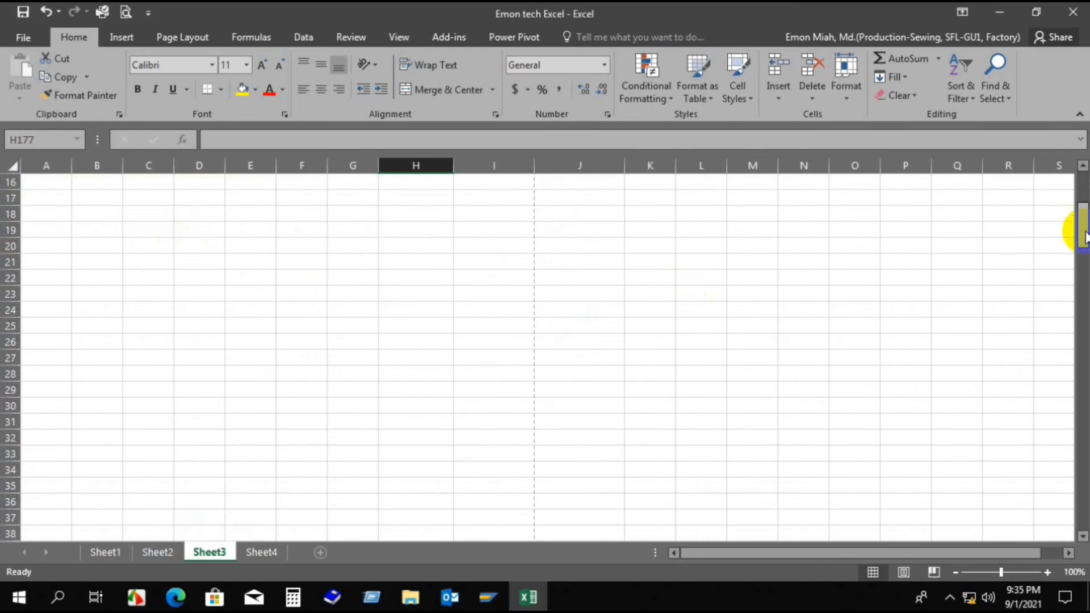
drag(1083, 226, 1083, 182)
click(199, 220)
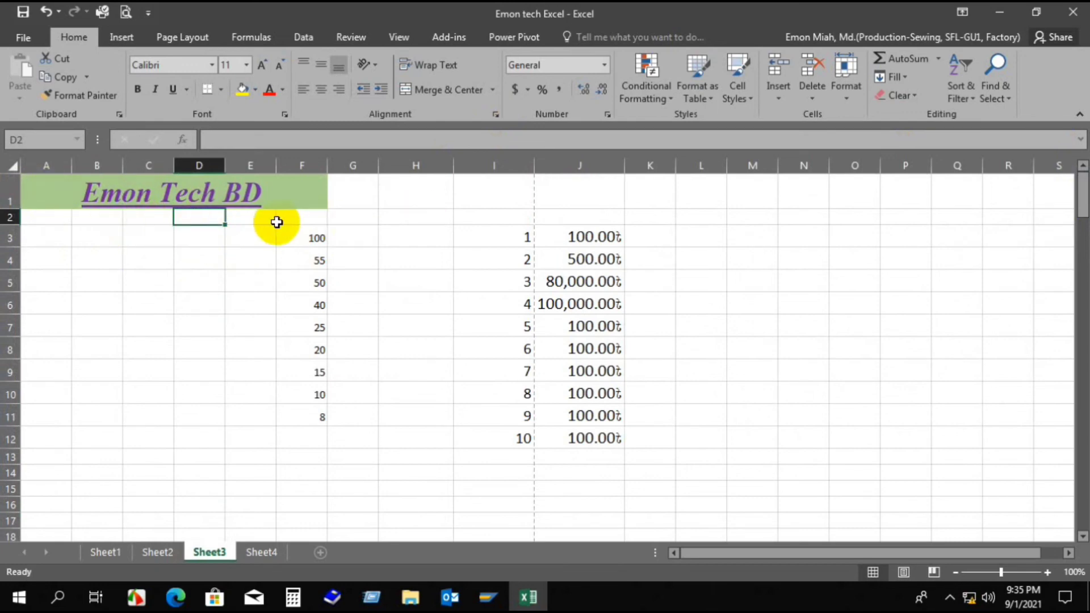
click(52, 219)
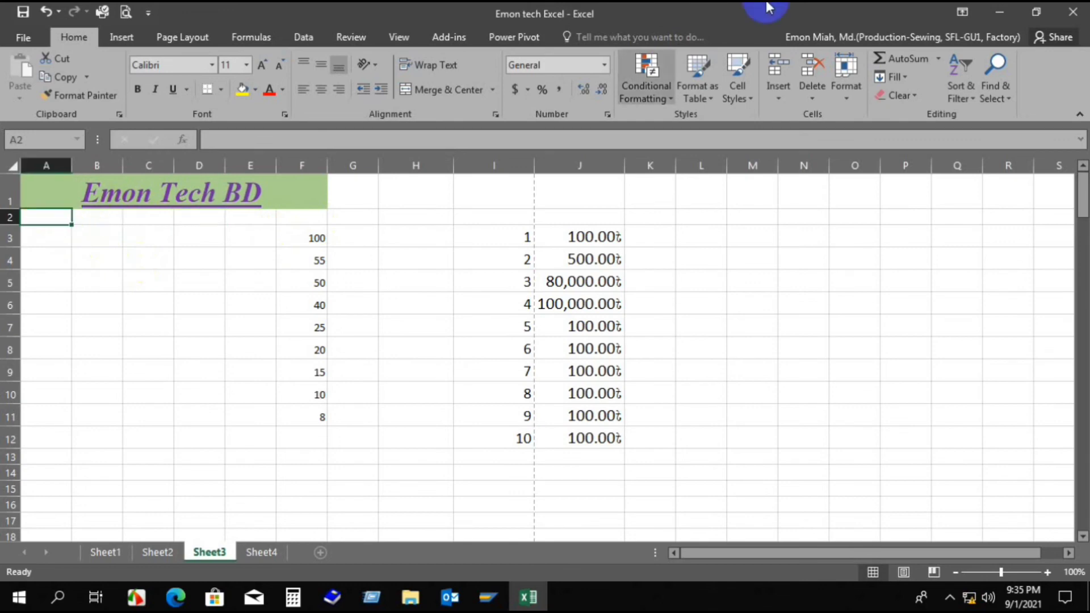
text(name)
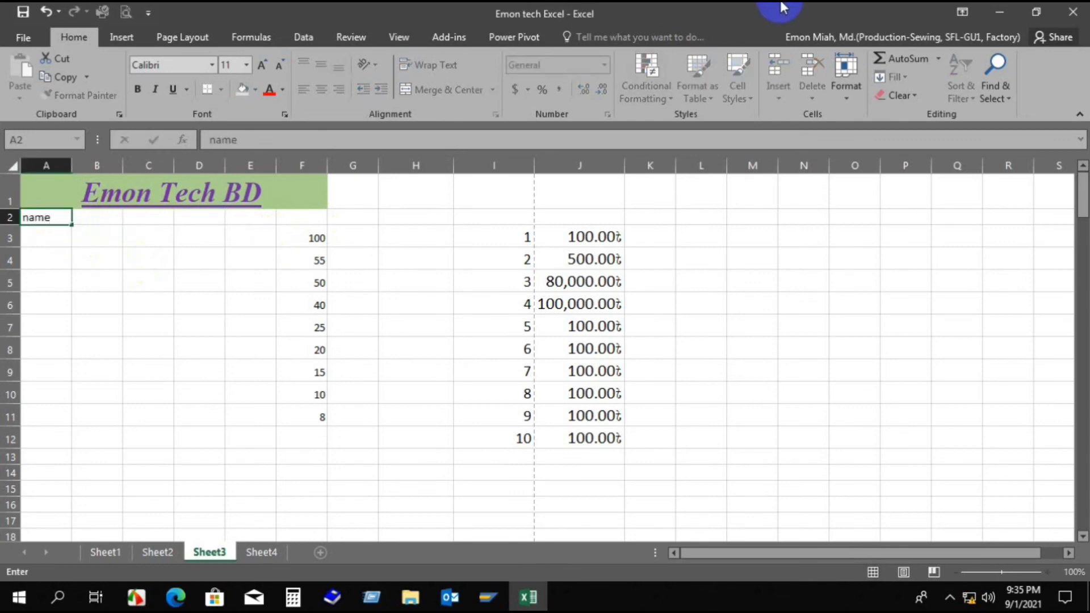
key(Tab)
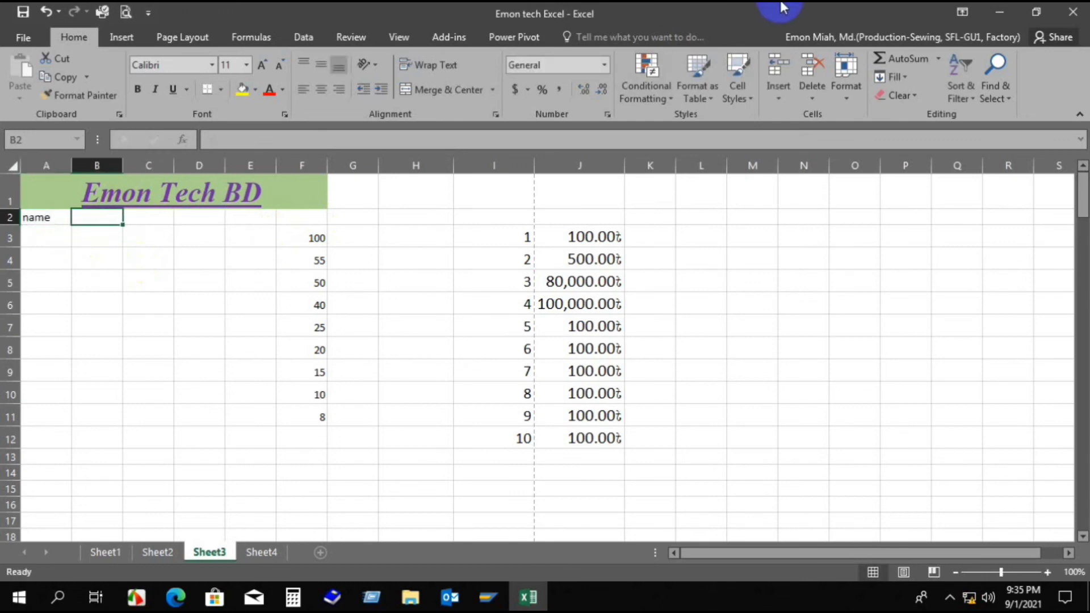
text(id)
key(Tab)
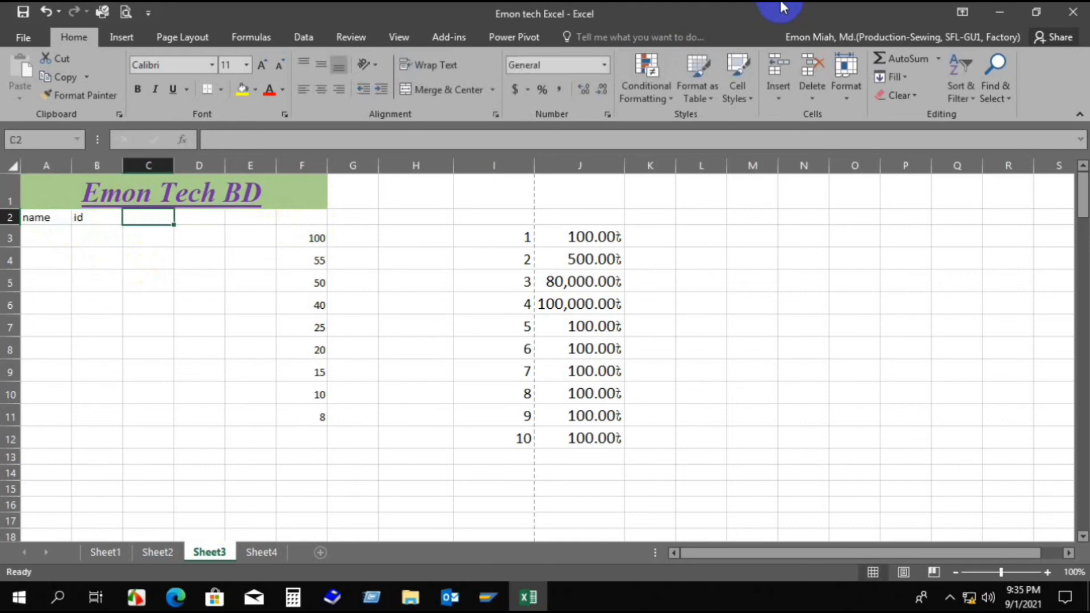
text(desin)
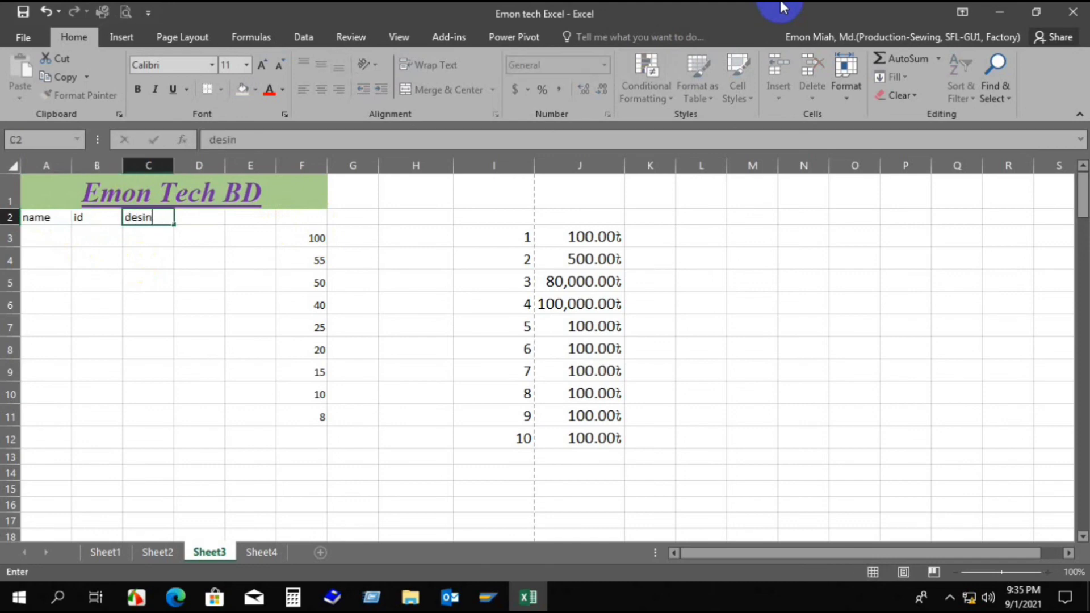
key(Return)
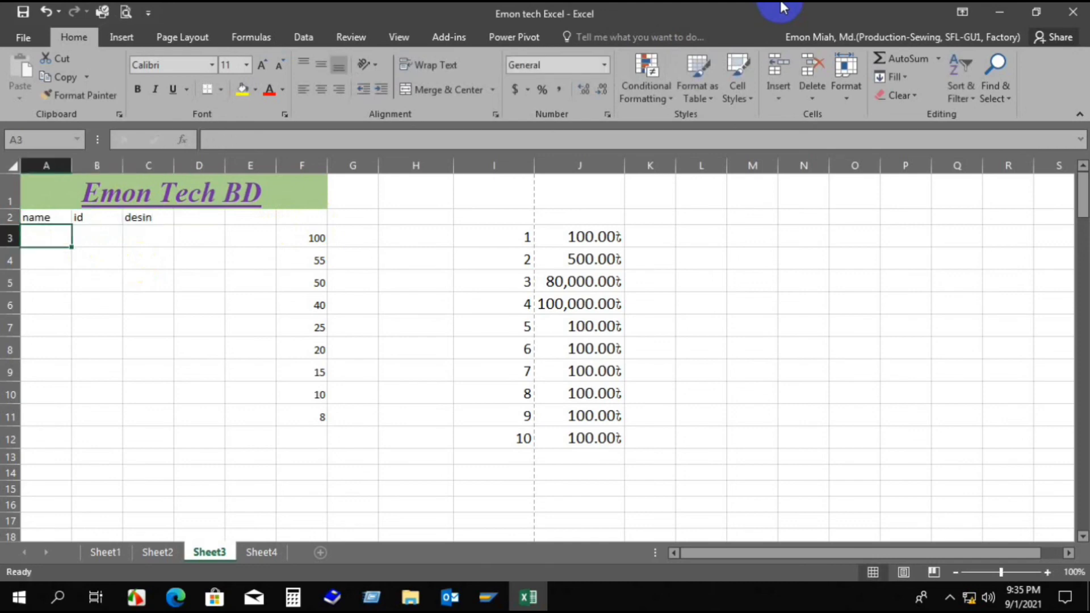
- Examine how the title and heading rows behave while the sheet is scrolled down and back up
click(102, 243)
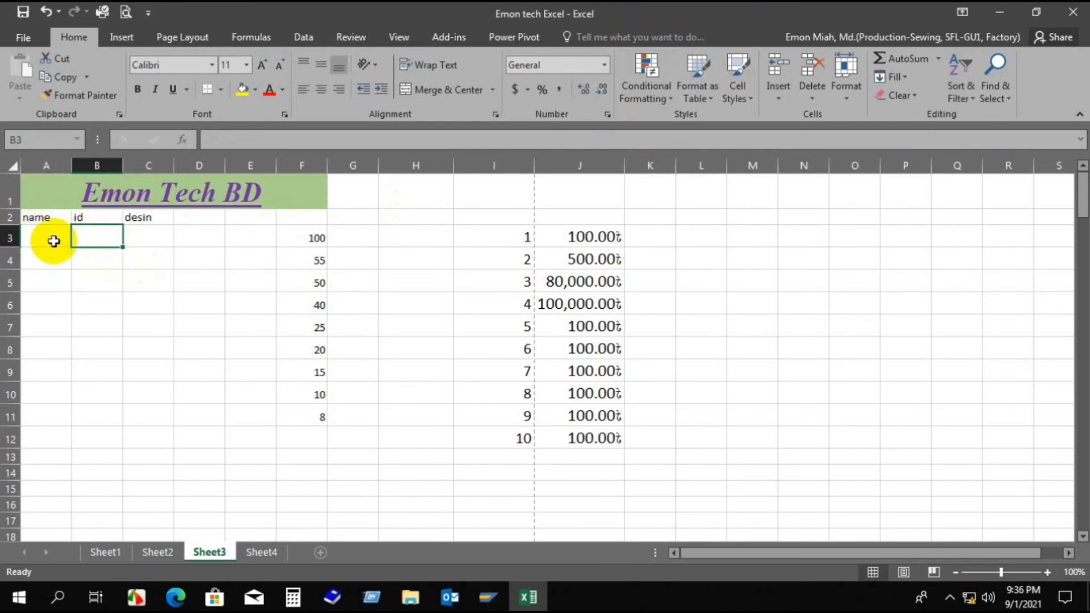
click(146, 245)
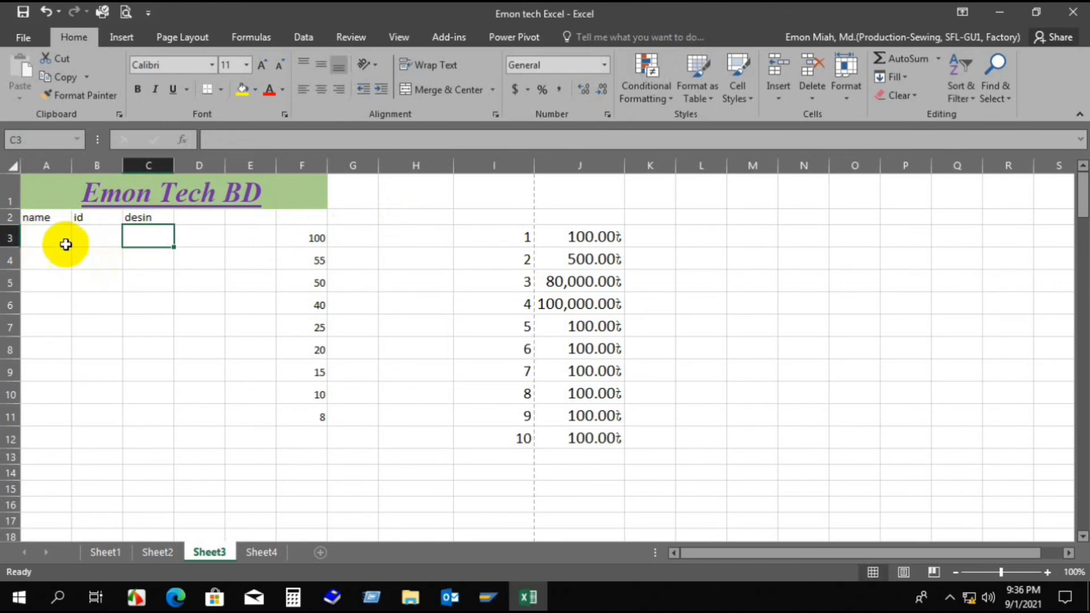
scroll(75, 252, down, 1)
scroll(77, 271, up, 1)
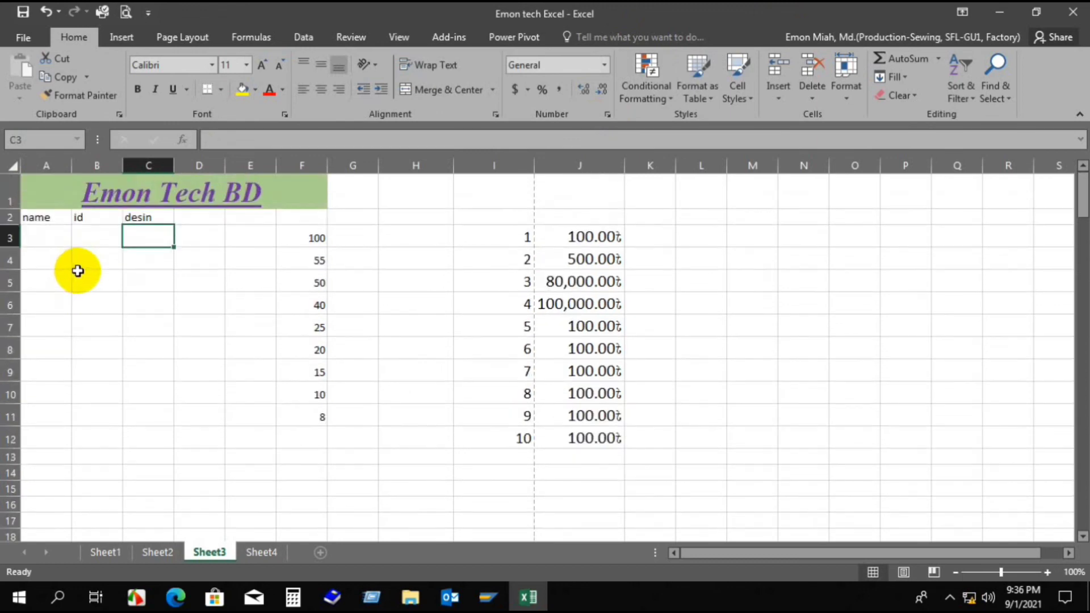
scroll(86, 266, down, 2)
scroll(85, 266, up, 2)
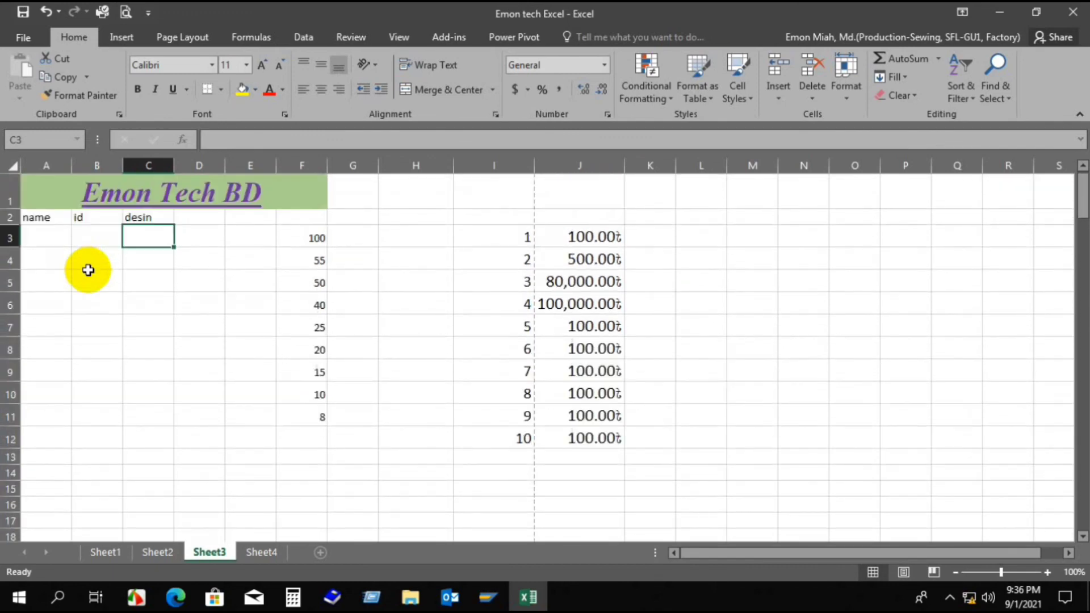
scroll(76, 257, down, 2)
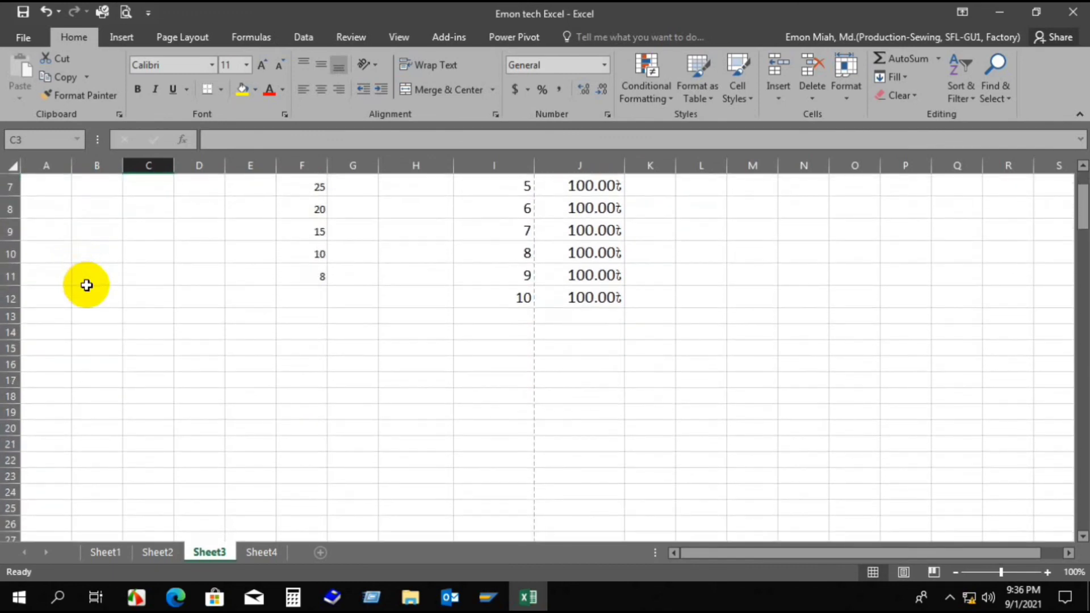
scroll(87, 284, up, 2)
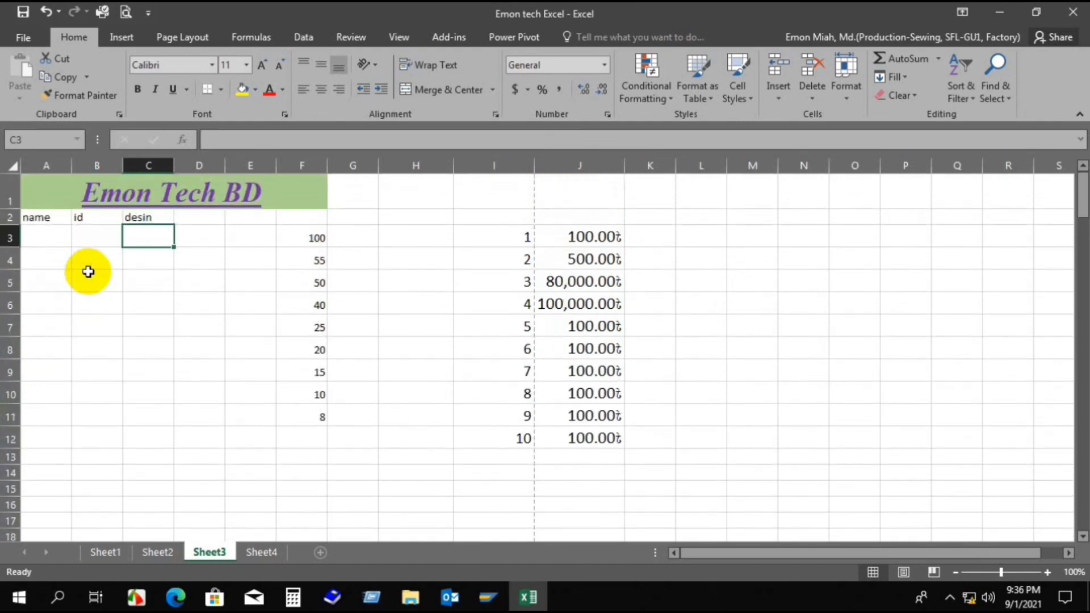
- Freeze the panes at cell C3 so the title and heading rows and columns A and B stay in view
scroll(89, 272, down, 2)
scroll(91, 284, up, 2)
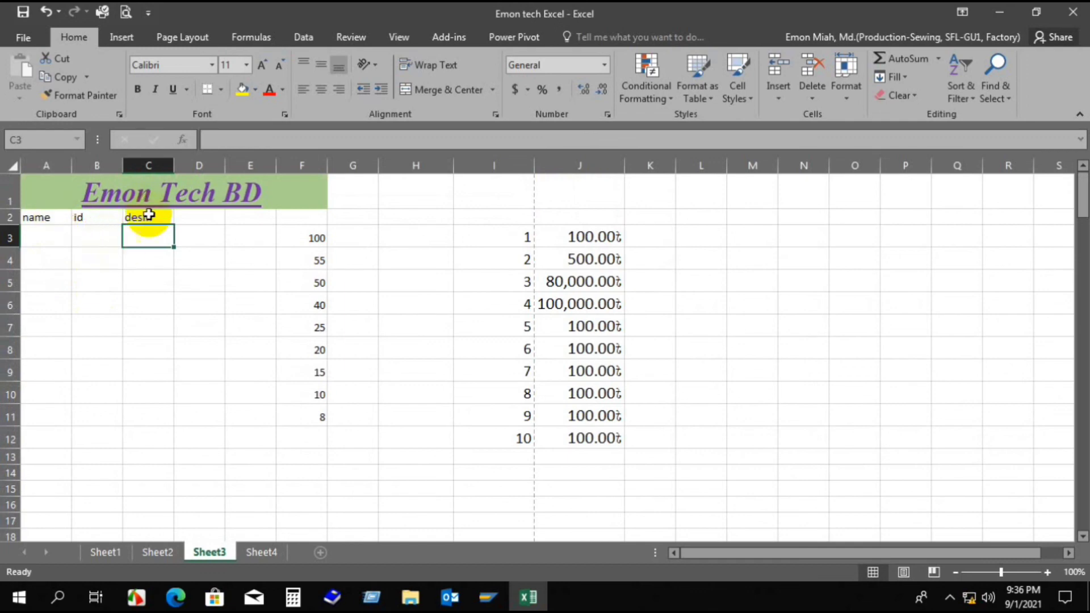
click(398, 37)
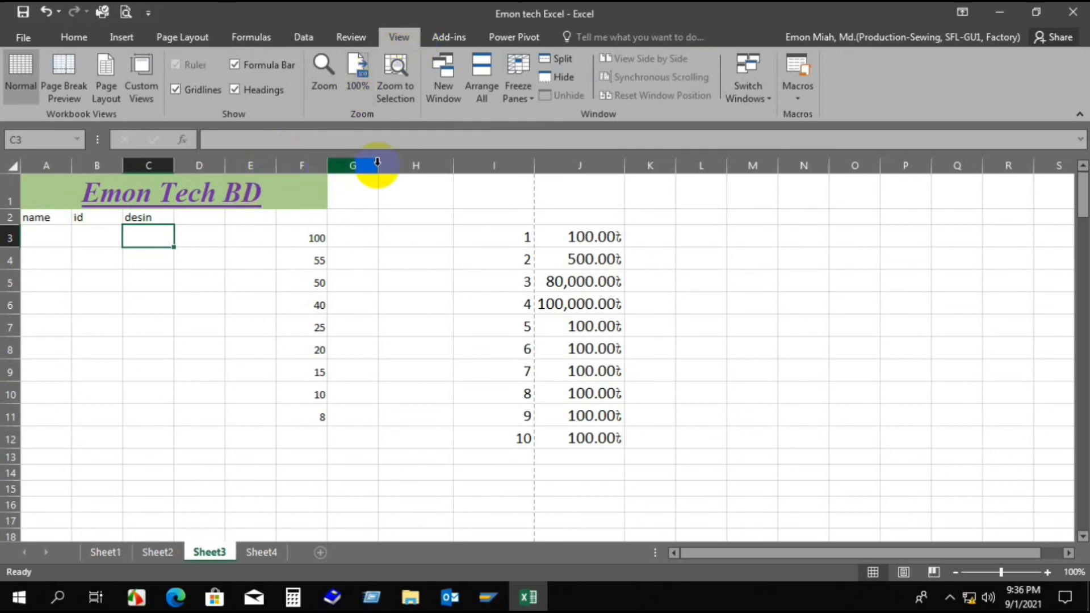
click(512, 93)
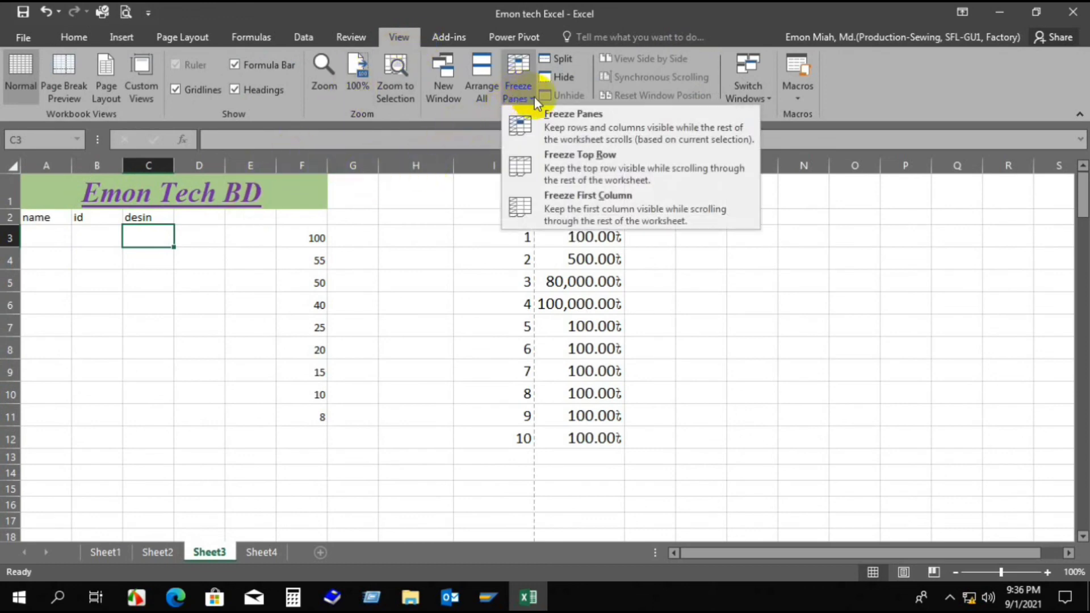
click(564, 124)
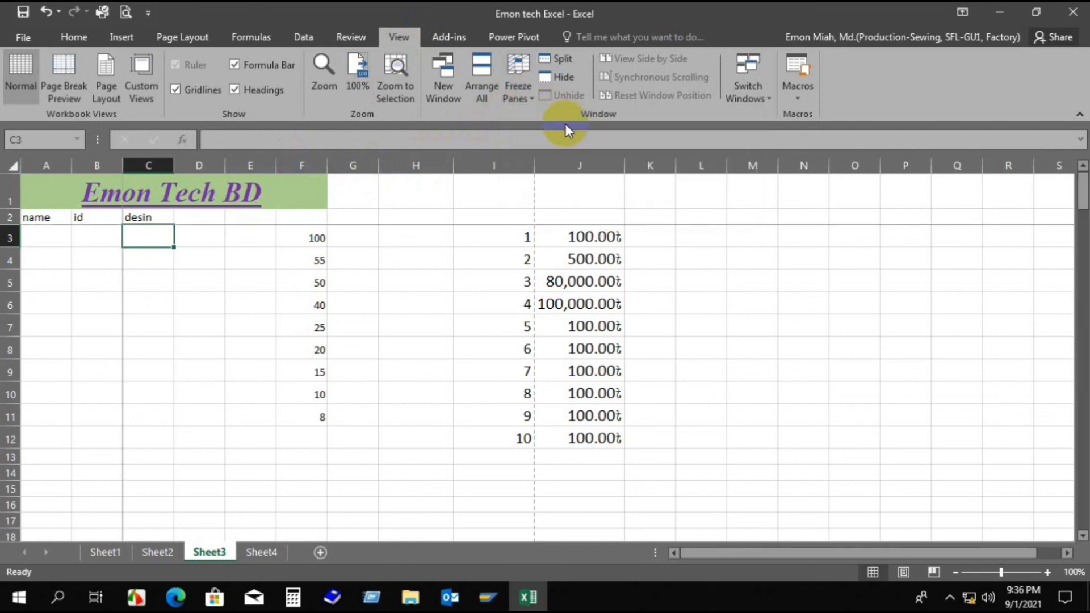
- Examine how the frozen title and heading rows behave while the sheet is scrolled down and back up
click(179, 260)
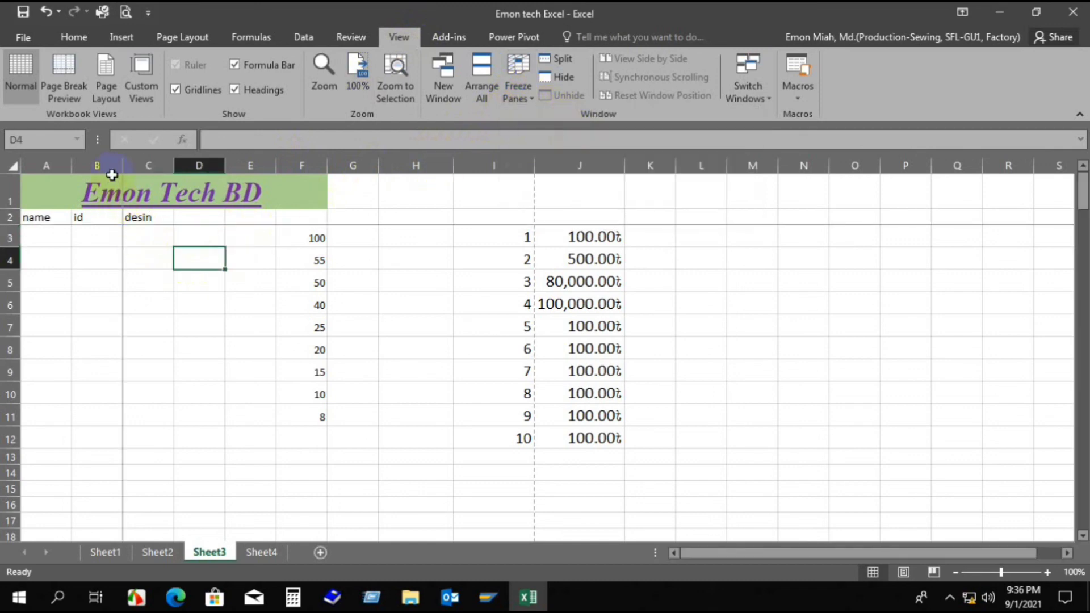
scroll(137, 255, down, 5)
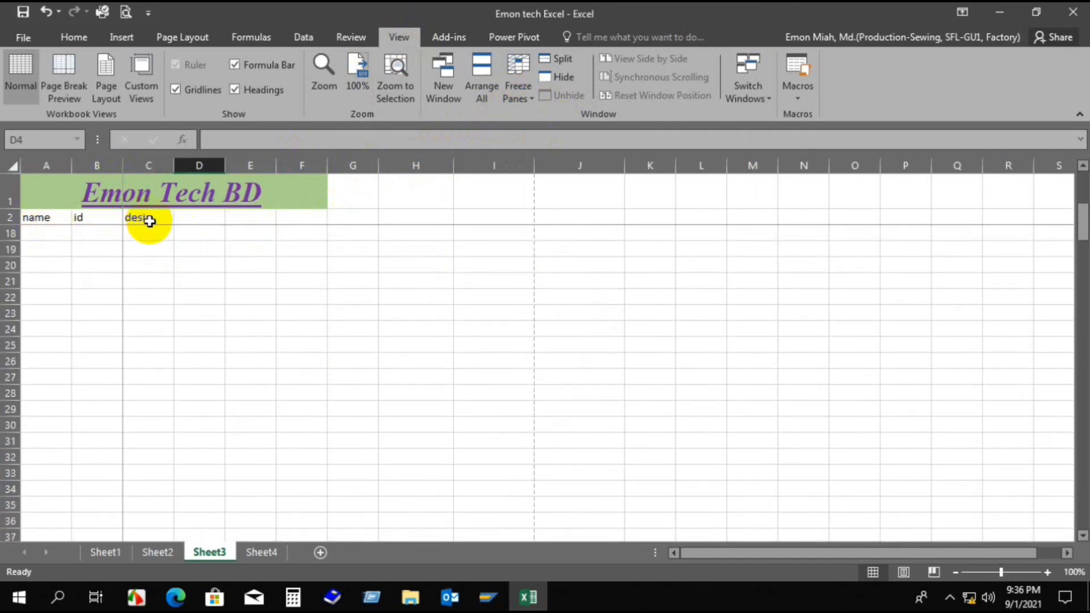
scroll(148, 227, down, 5)
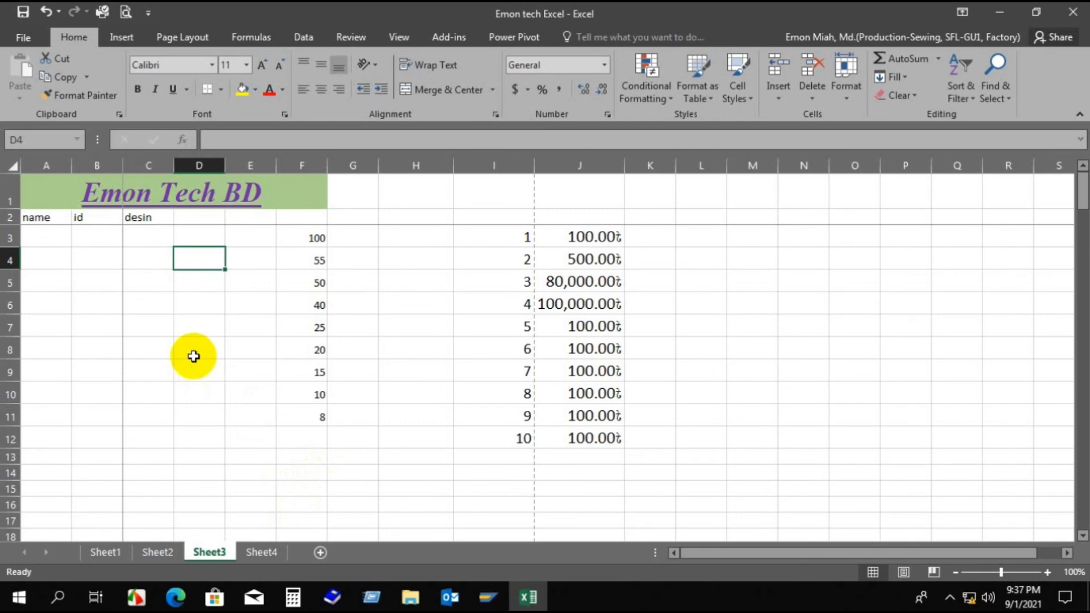
scroll(260, 358, down, 2)
click(260, 358)
scroll(282, 356, down, 12)
scroll(300, 401, down, 16)
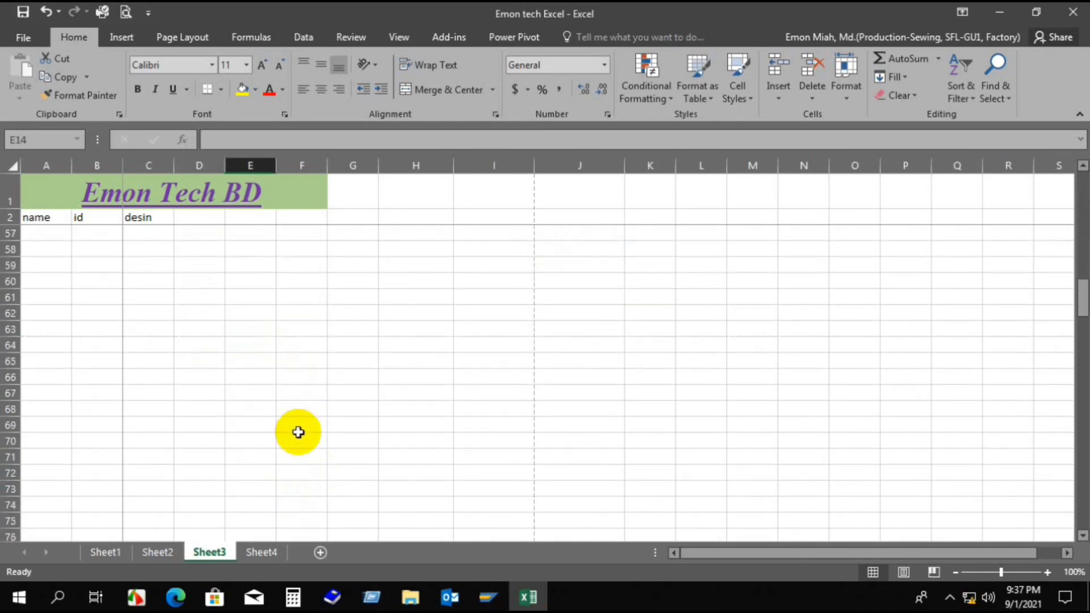
scroll(343, 414, up, 6)
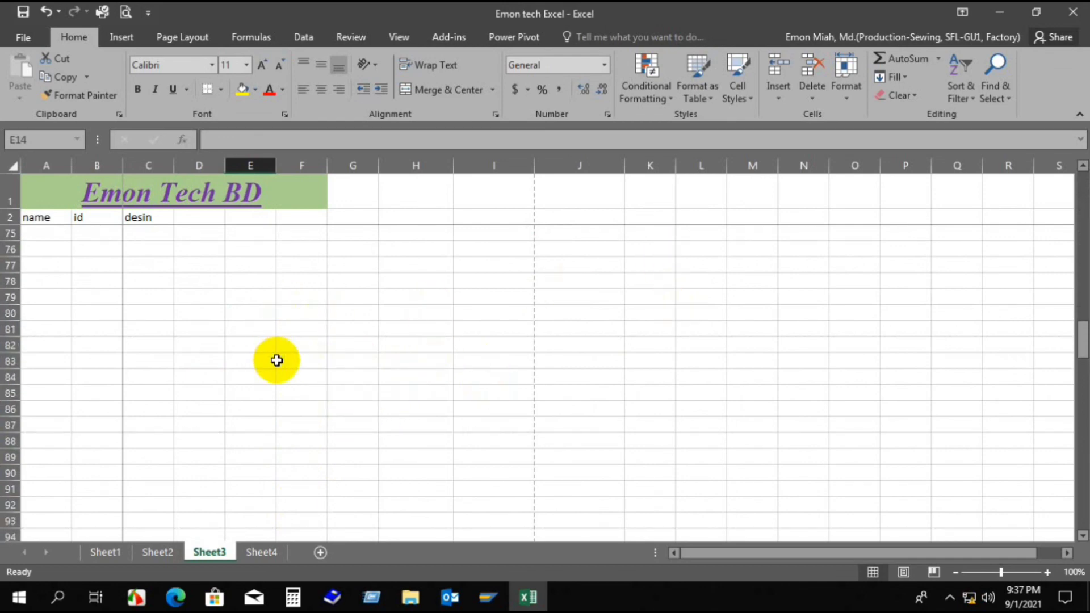
scroll(284, 360, up, 14)
scroll(284, 360, up, 10)
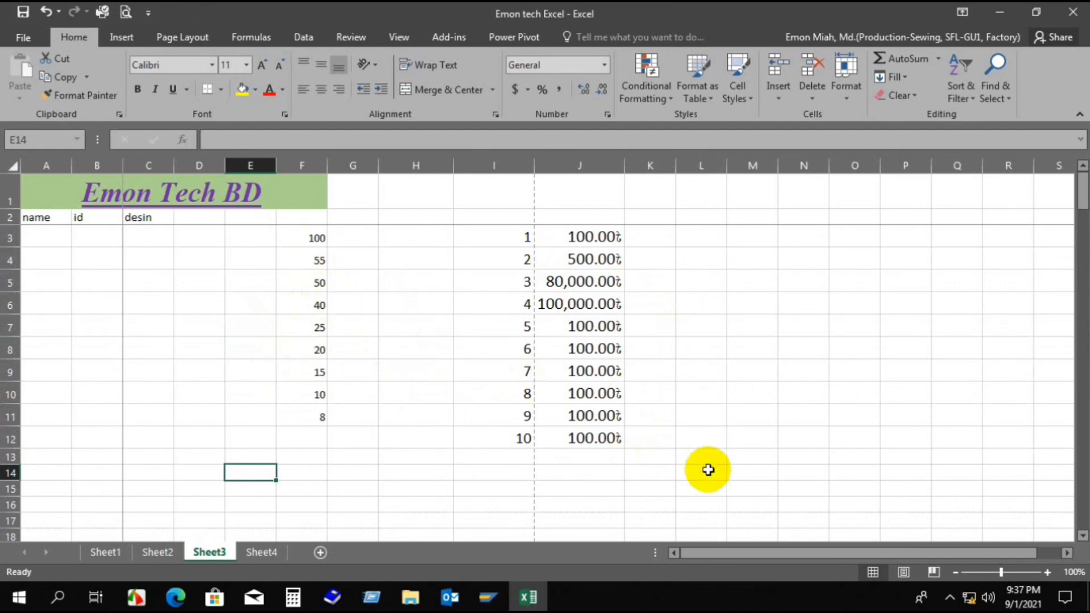
- Switch Sheet3 to Page Break Preview and enlarge the view to 80%
click(927, 573)
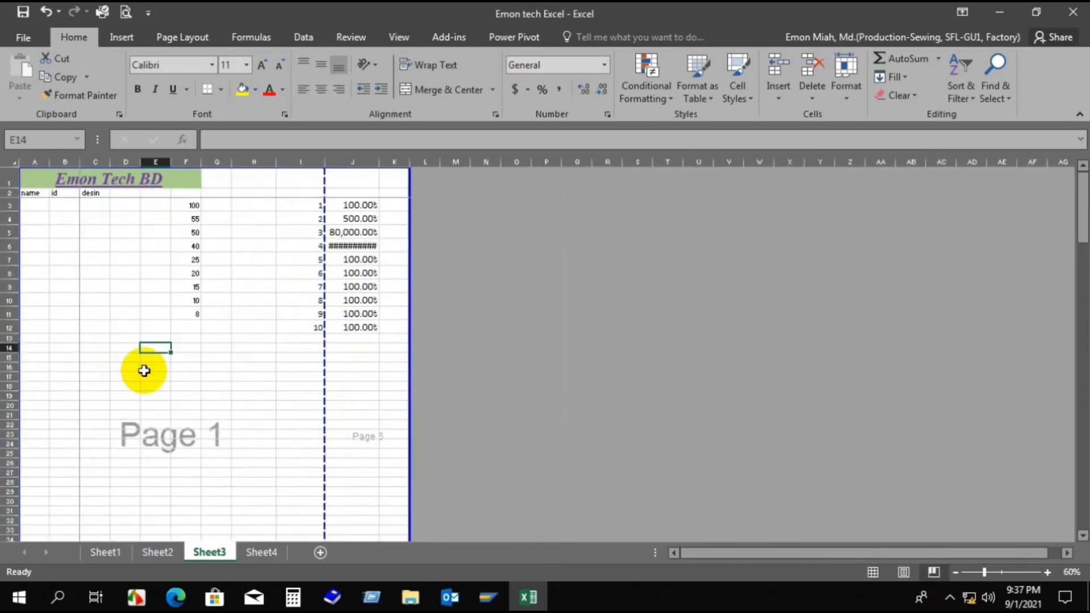
scroll(168, 377, down, 5)
click(1047, 572)
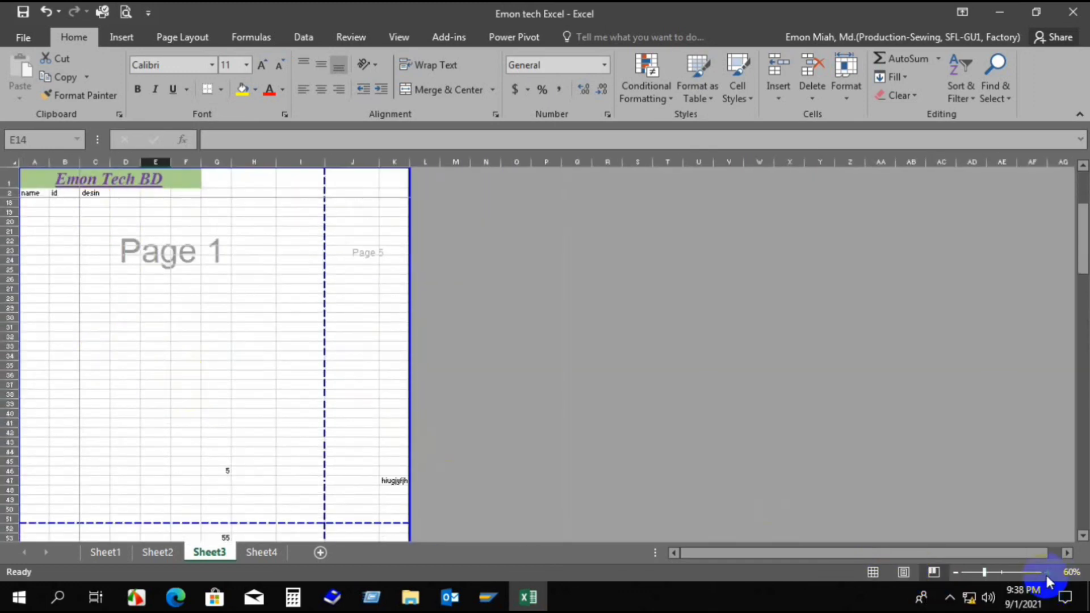
click(1047, 573)
scroll(420, 386, up, 5)
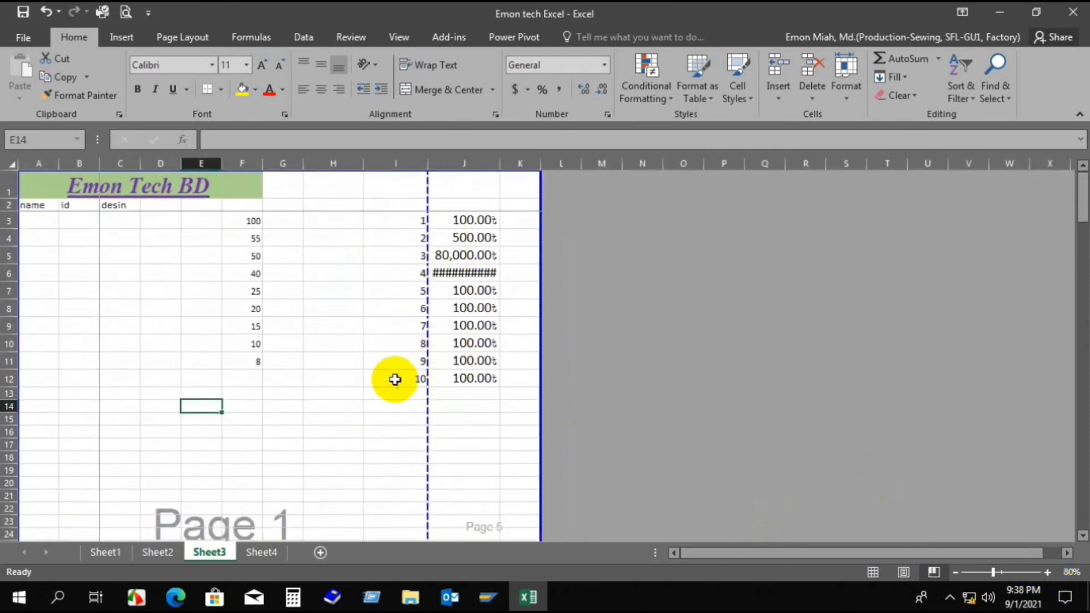
- Examine the page divisions and frozen heading rows from page 1 down to page 4 and back to the first page
scroll(246, 349, down, 2)
scroll(259, 358, down, 3)
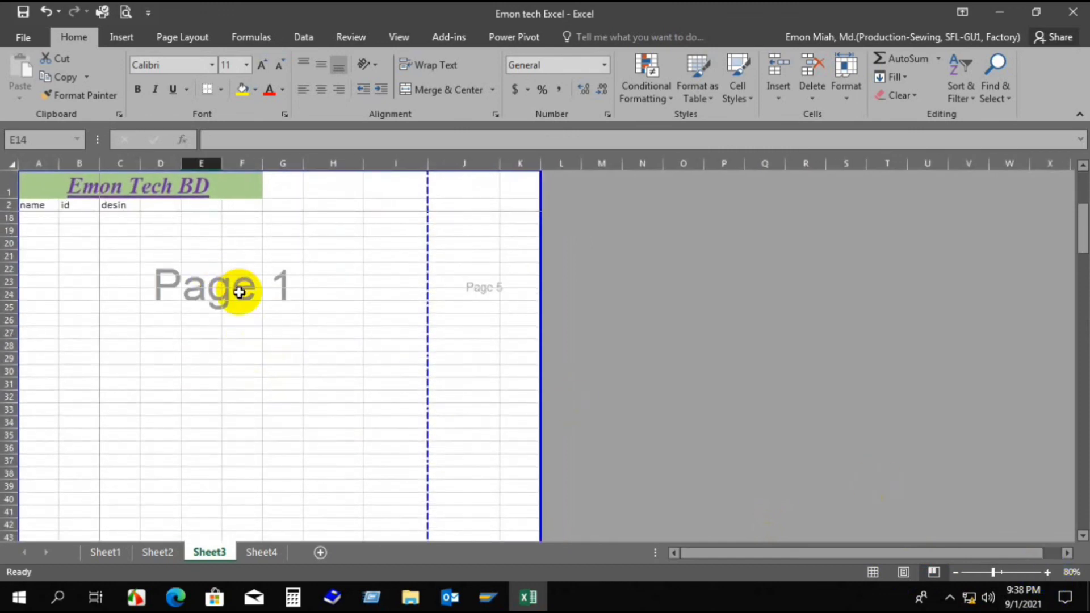
click(204, 280)
scroll(250, 297, down, 19)
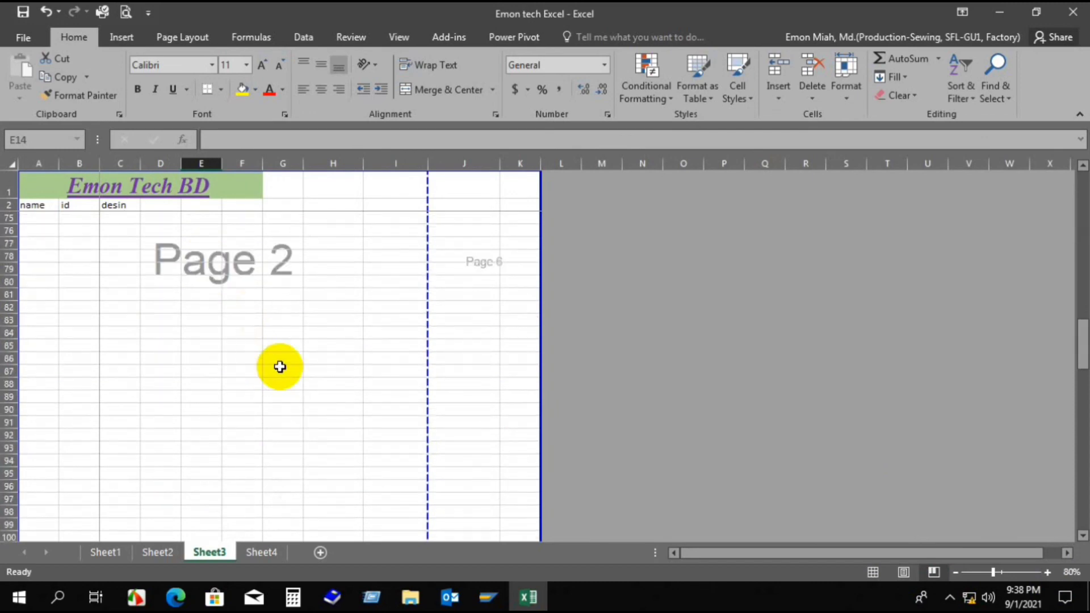
click(246, 291)
scroll(262, 323, down, 4)
scroll(266, 327, down, 13)
click(282, 365)
scroll(307, 363, down, 12)
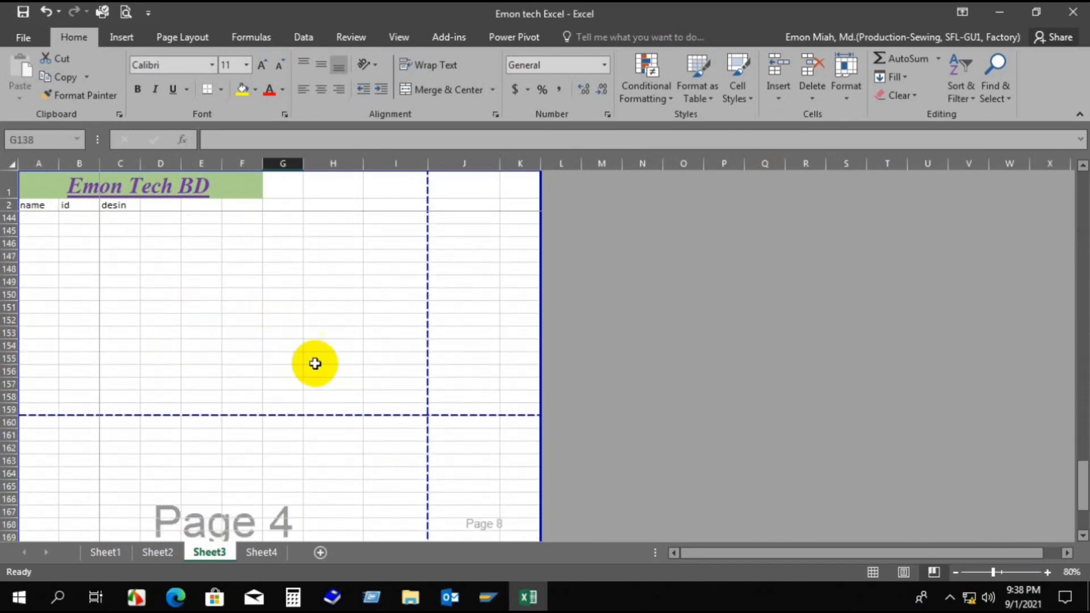
click(248, 304)
scroll(456, 376, up, 20)
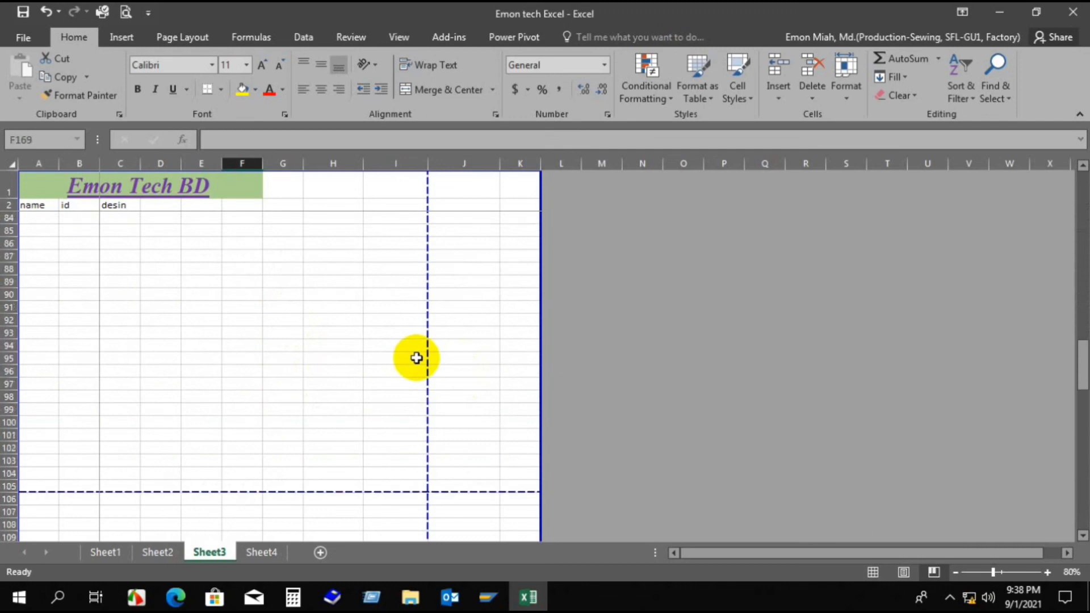
scroll(415, 357, up, 11)
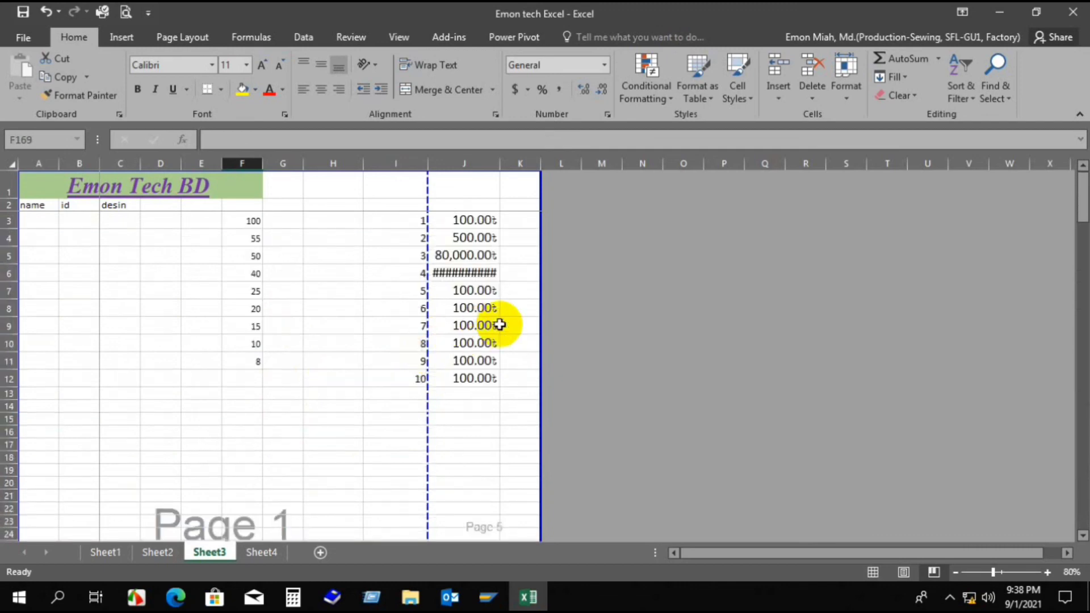
key(ctrl+Up)
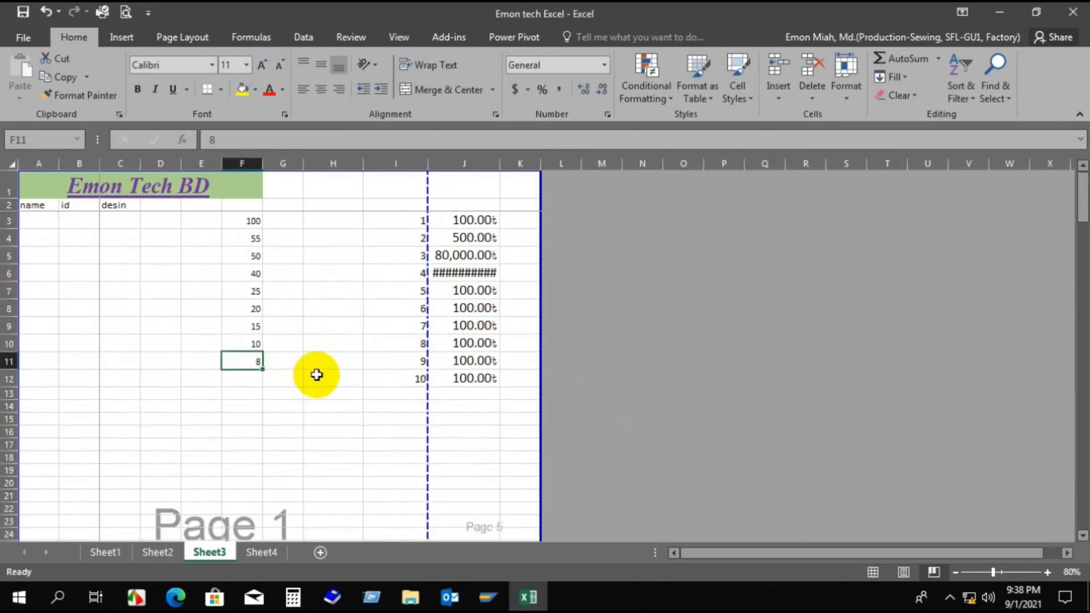
click(300, 419)
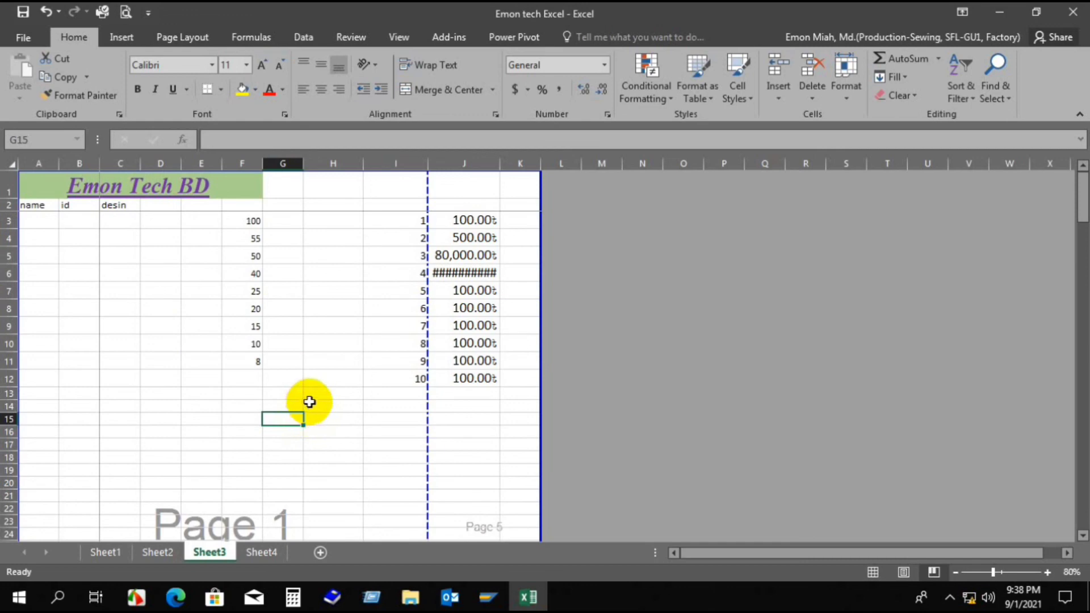